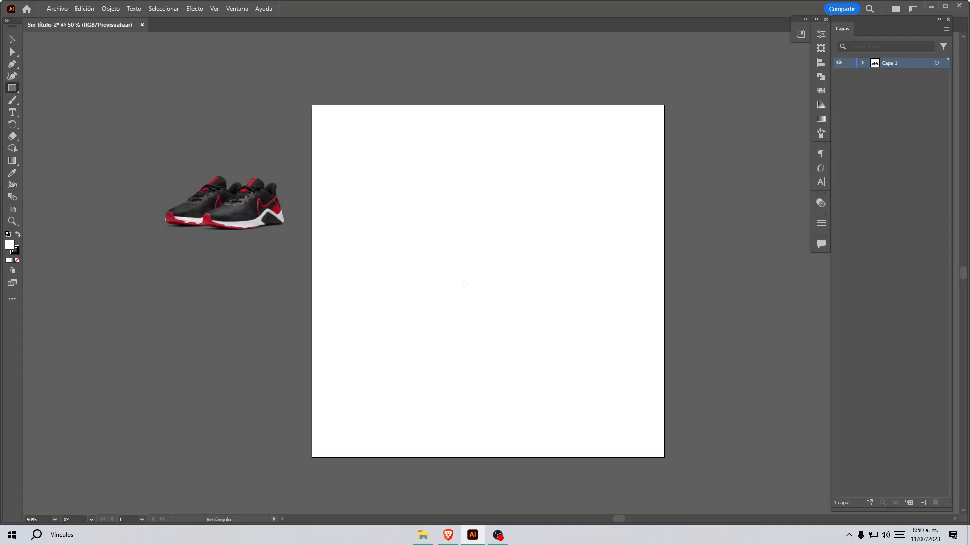
Step: Create a 1080 by 1080 px rectangle on the artboard
left_click(488, 281)
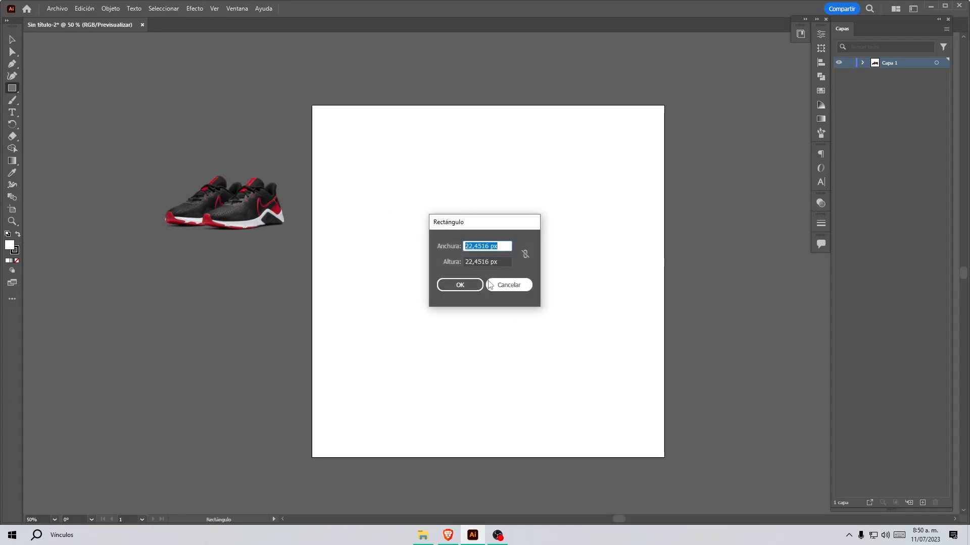
type("1080")
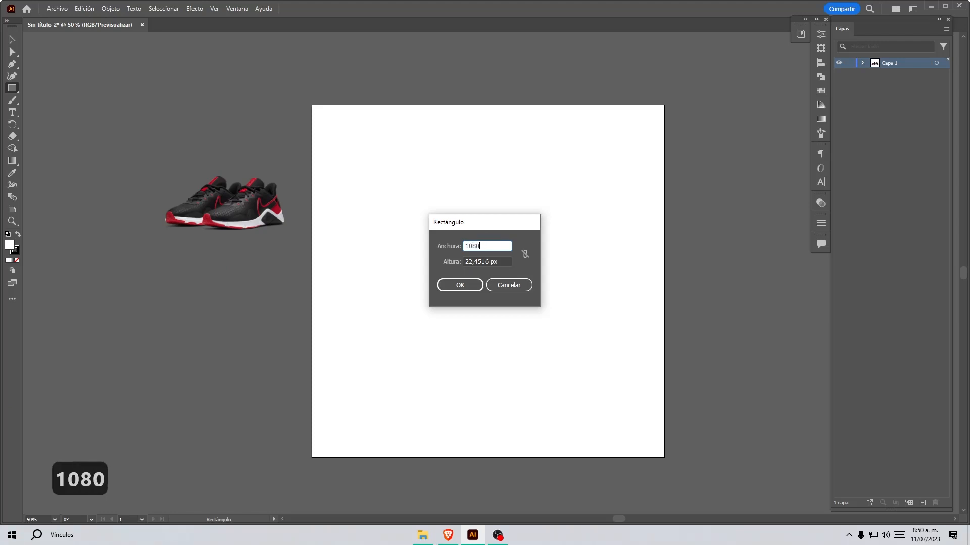
key("Tab")
type("1080")
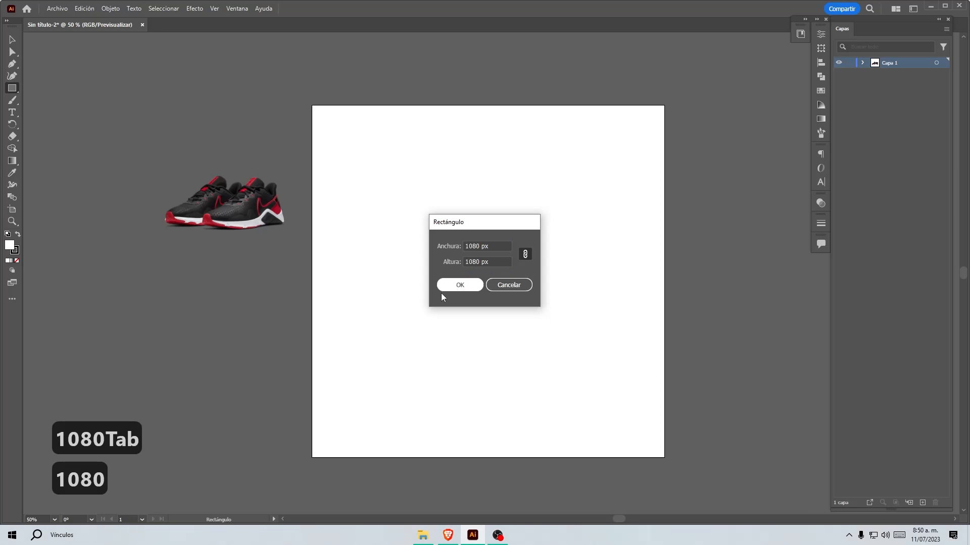
left_click(457, 283)
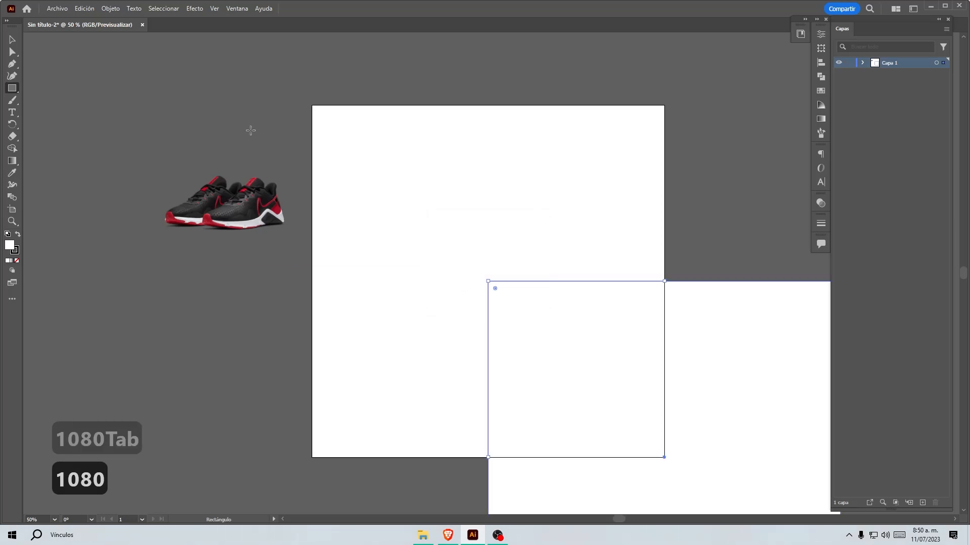
Step: Center the 1080 px square horizontally and vertically on the artboard
left_click(12, 40)
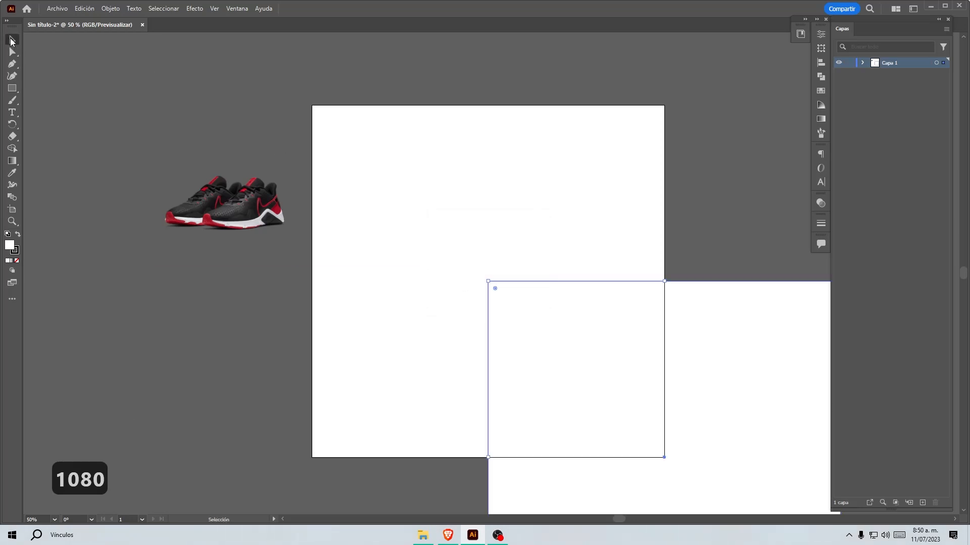
left_click(821, 62)
left_click(716, 56)
left_click(765, 56)
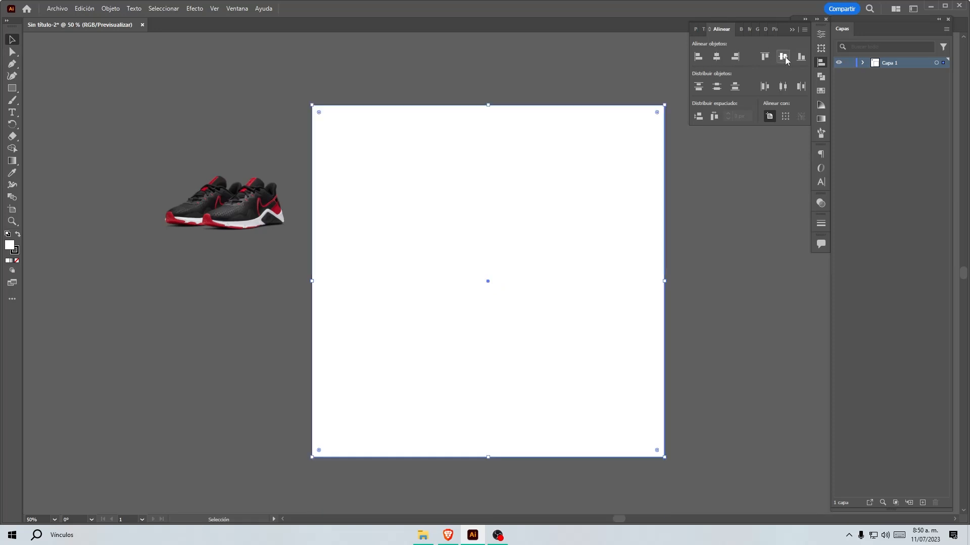
Step: Apply a radial gradient fill to the square covering the artboard
left_click(682, 264)
left_click(434, 285)
left_click(821, 120)
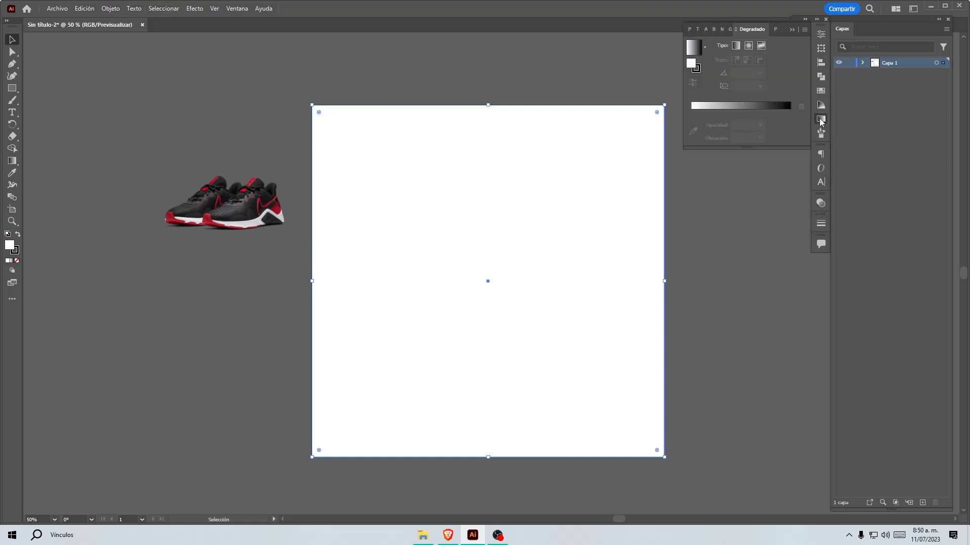
left_click(748, 47)
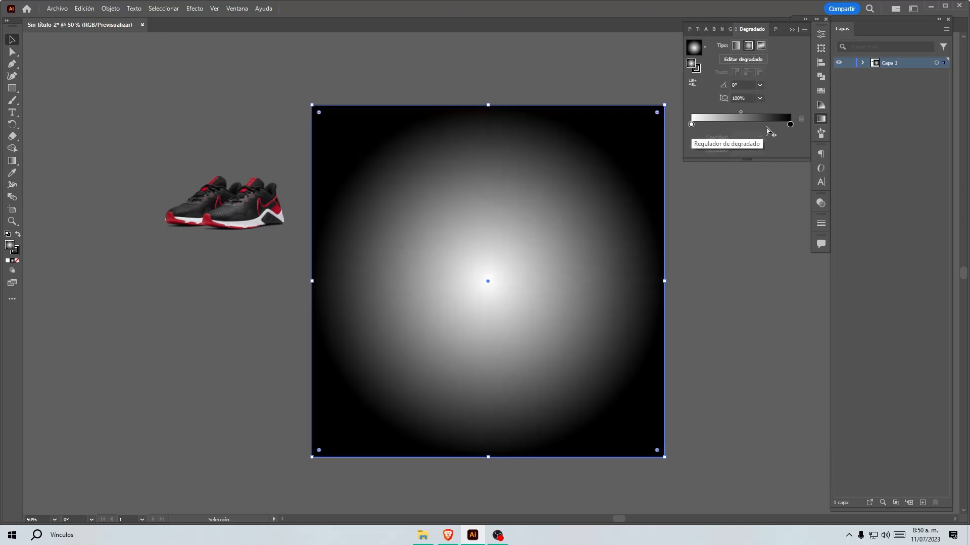
Step: Set the radial gradient's inner stop to dark gray and its outer stop to R=26 G=26 B=26
double_click(692, 124)
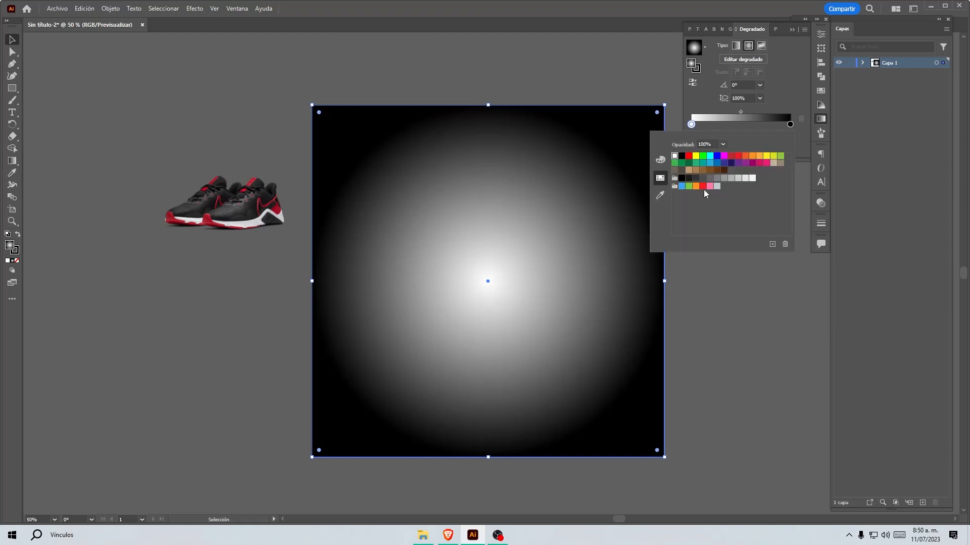
left_click(702, 178)
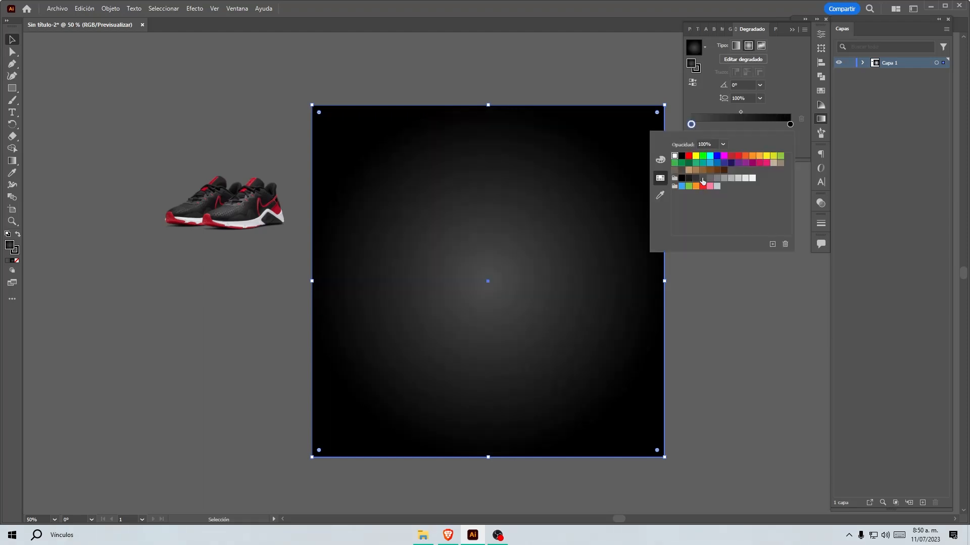
double_click(790, 124)
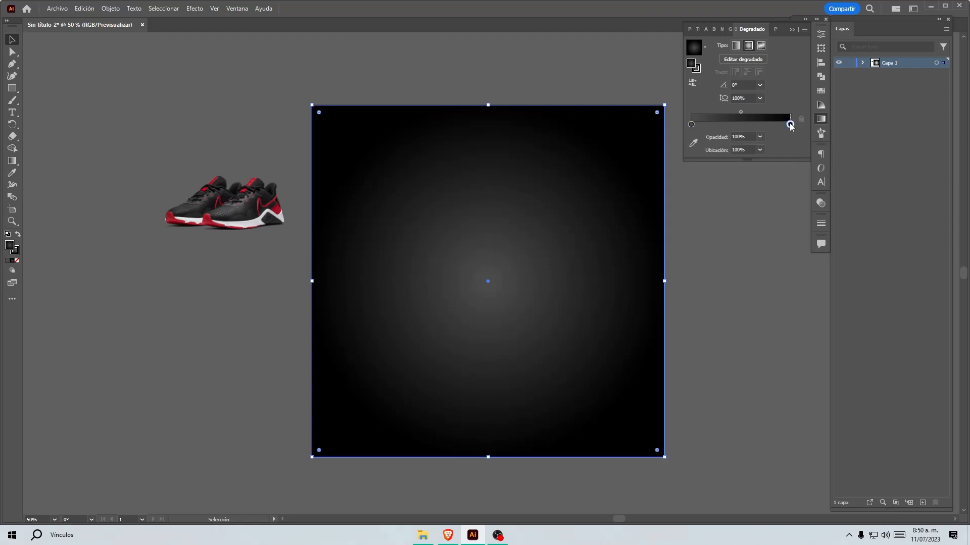
left_click(687, 179)
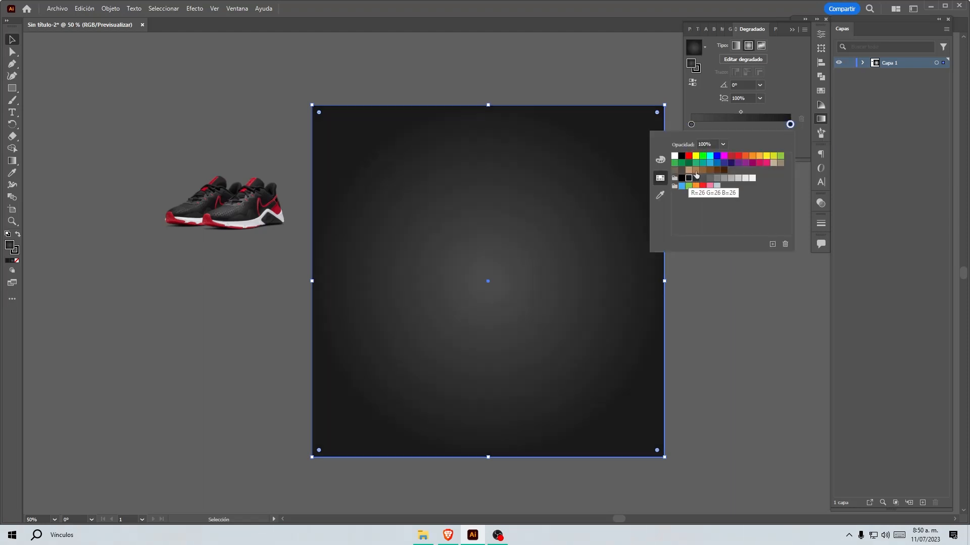
left_click(791, 33)
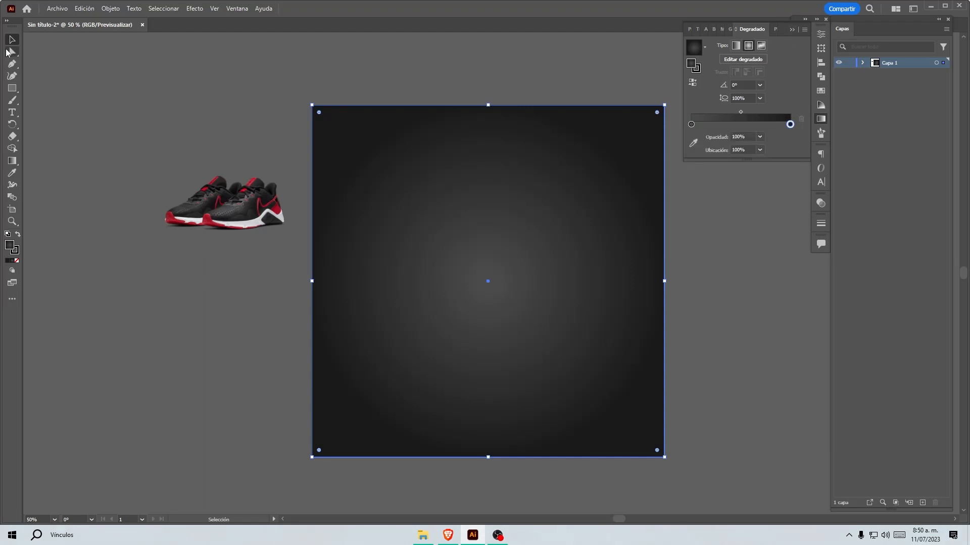
Step: Remove the stroke from the dark gradient background square
left_click(196, 99)
scroll(132, 229, "down", 1)
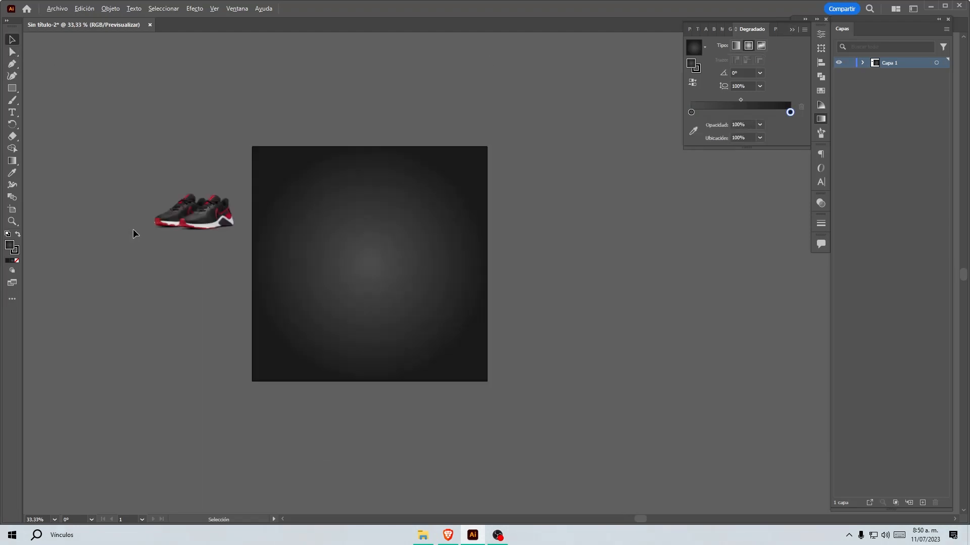
left_click(16, 89)
key("v")
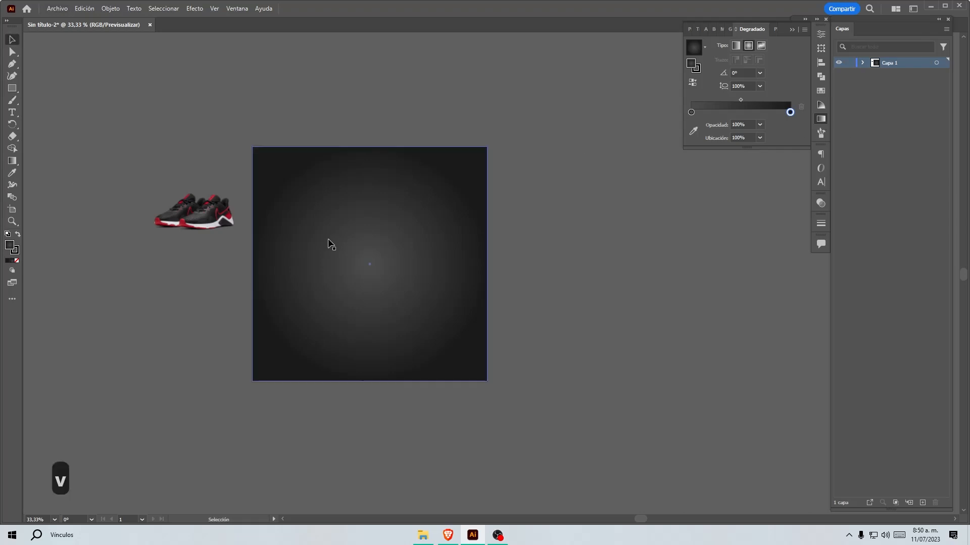
left_click(328, 242)
left_click(16, 252)
left_click(17, 261)
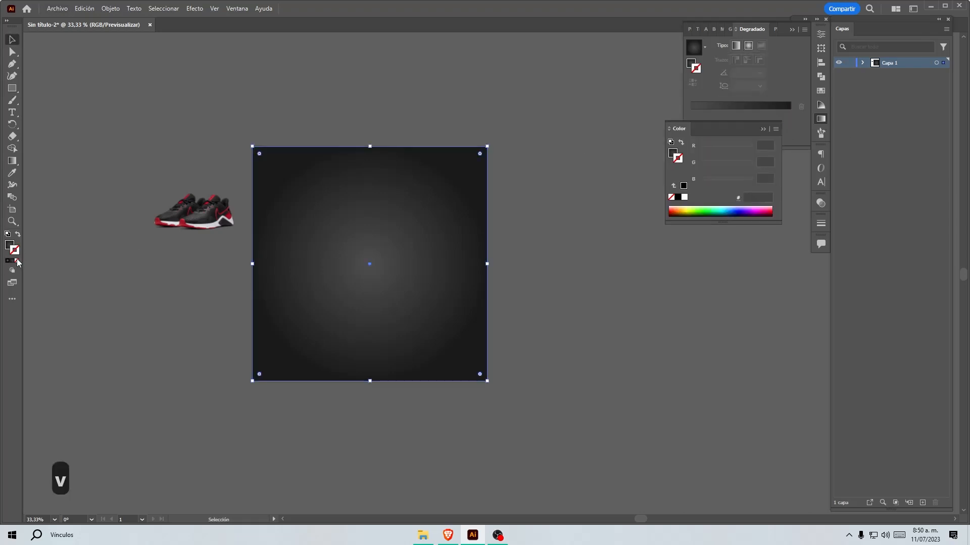
left_click(10, 245)
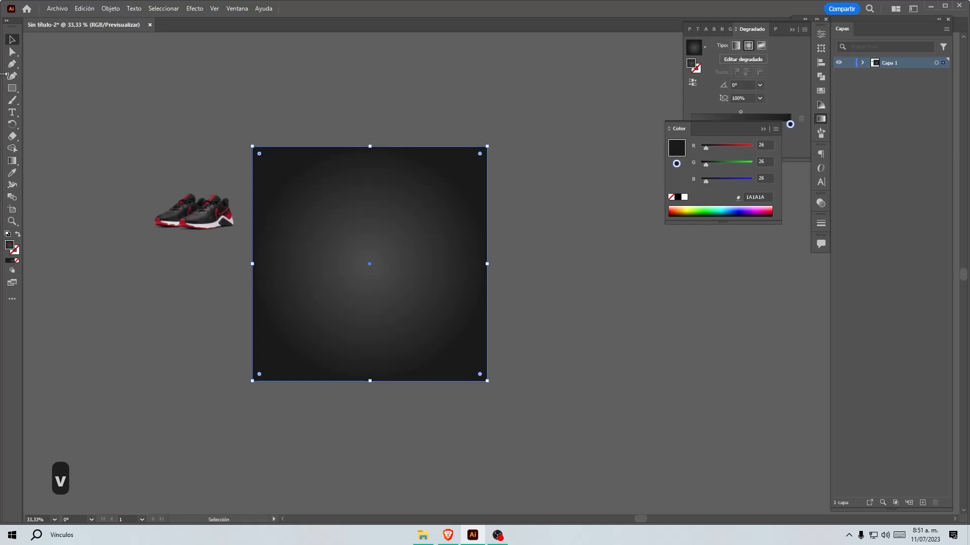
Step: Draw a second square, slightly smaller than the artboard, in the empty area to the right of the artboard
left_click(12, 88)
left_click_drag(558, 208, 764, 428)
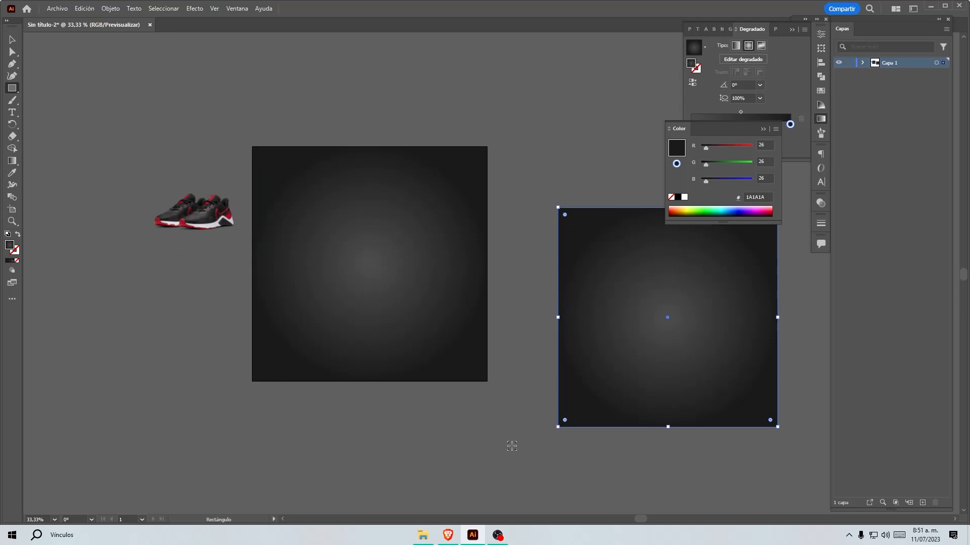
scroll(504, 432, "down", 1)
scroll(819, 416, "up", 1)
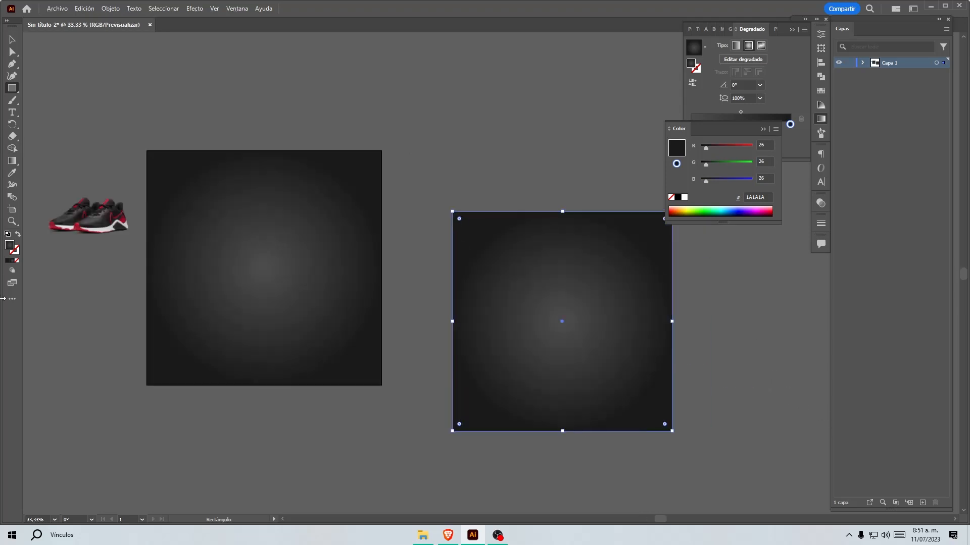
Step: Fill the second square with the Blanco, Negro gradient preset and make it radial
left_click(8, 264)
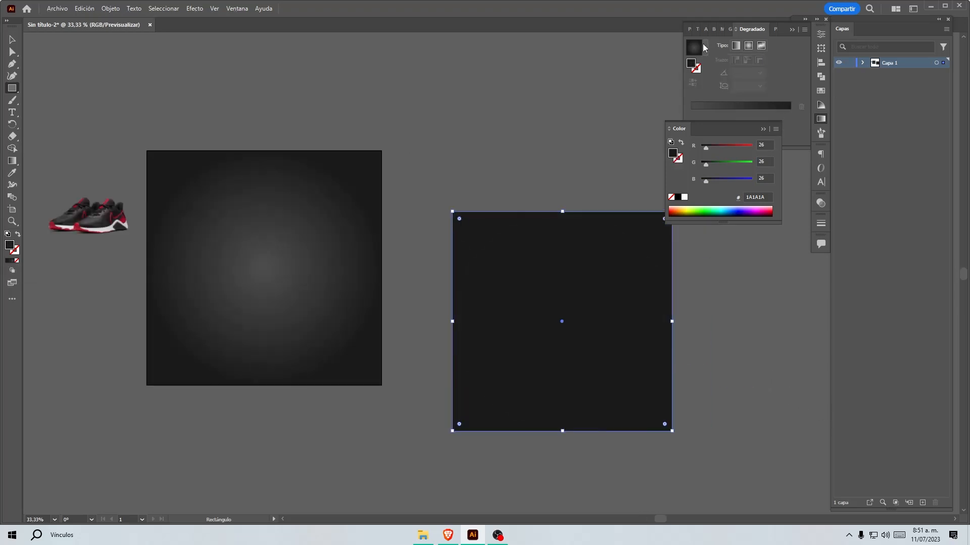
left_click(704, 47)
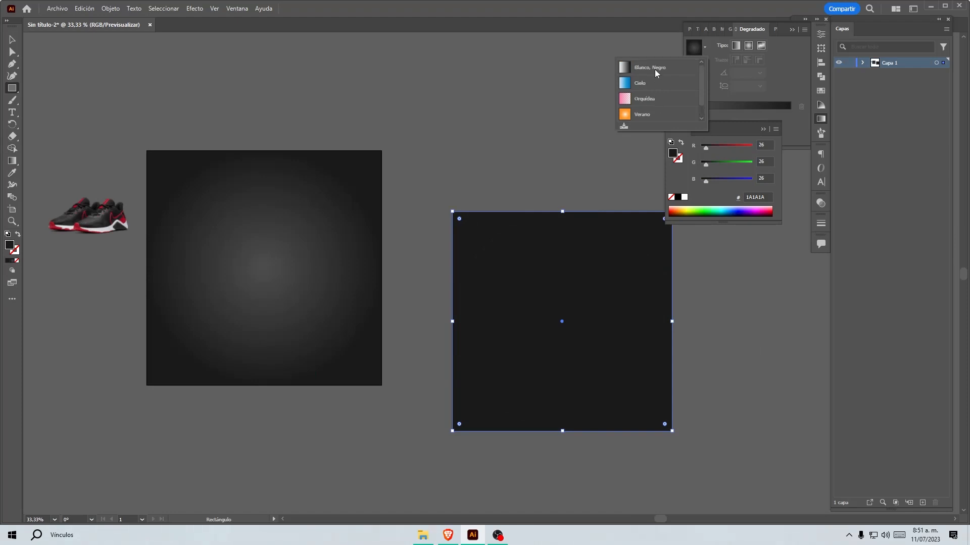
left_click(655, 70)
left_click(749, 47)
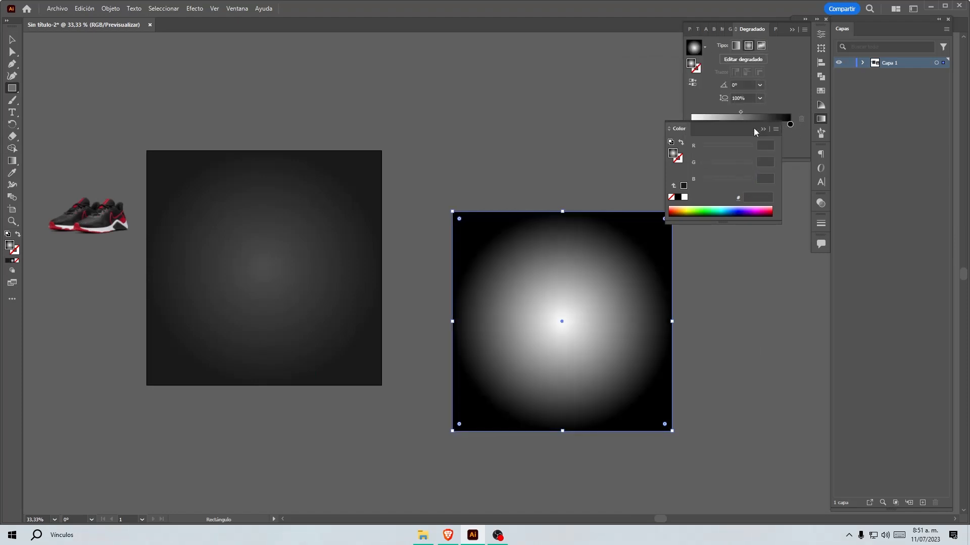
Step: Reverse the second square's gradient so black is at the center, and enlarge its radius to reach the corners
left_click_drag(695, 129, 727, 431)
scroll(739, 330, "up", 1)
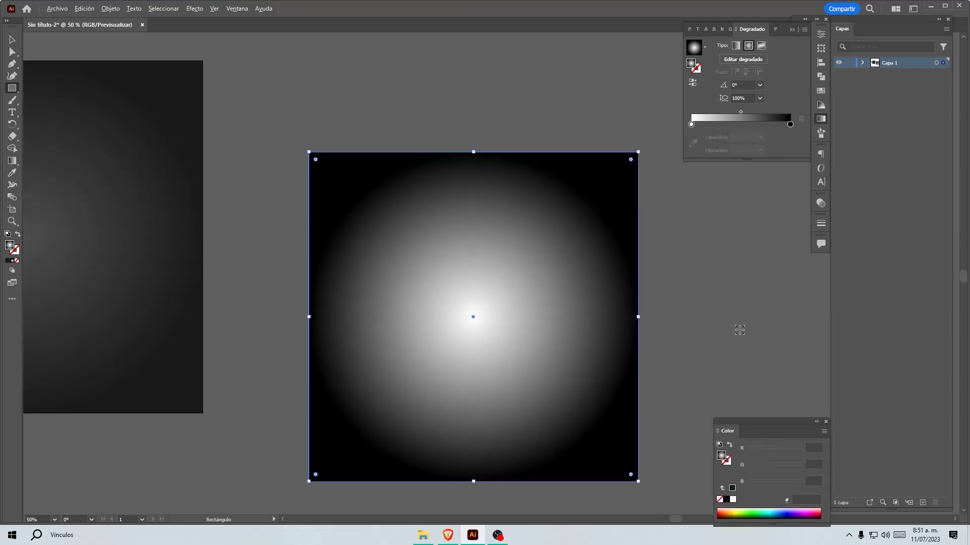
left_click(693, 83)
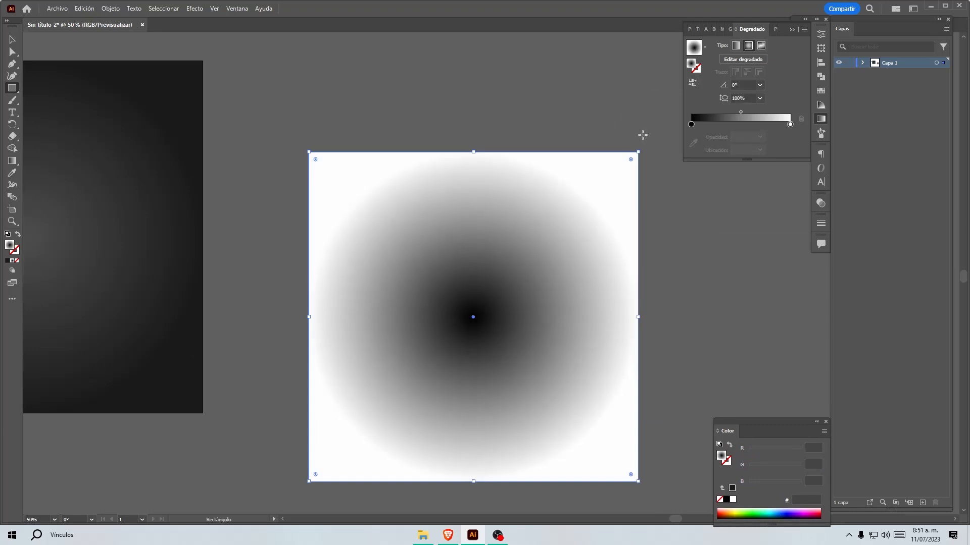
scroll(423, 287, "down", 1)
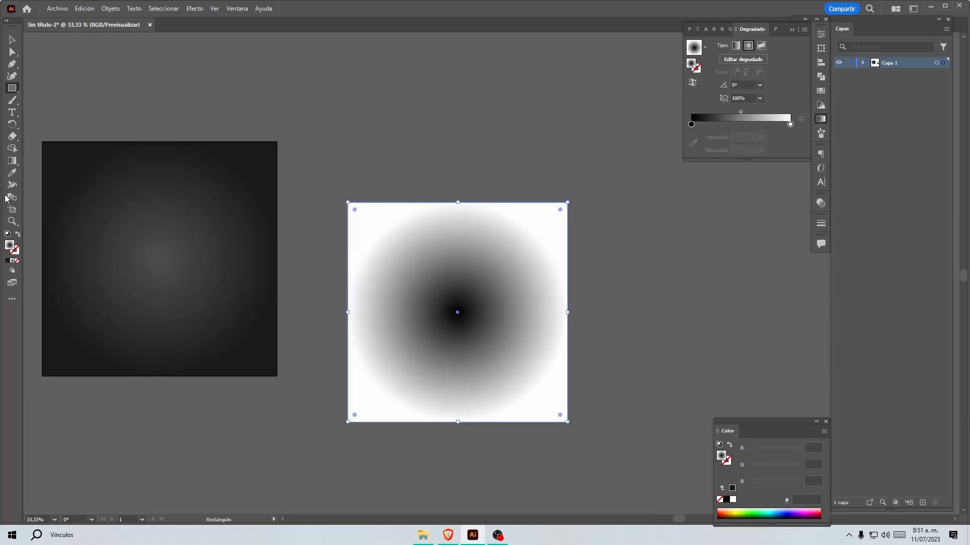
left_click(12, 160)
left_click_drag(569, 315, 614, 319)
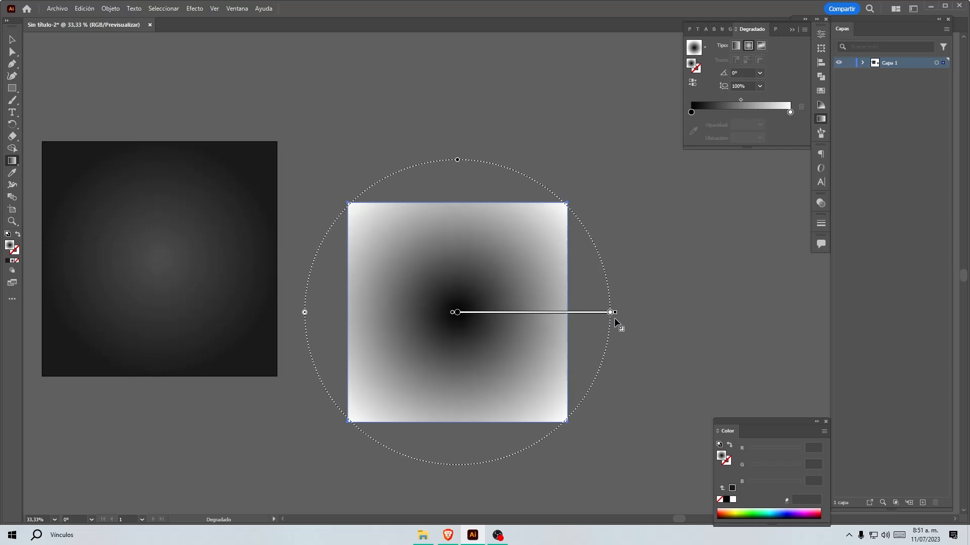
Step: Apply the Semitono de color effect to the second square with a 15-pixel maximum radius and 45-degree angles for channels 1 to 3
left_click(11, 40)
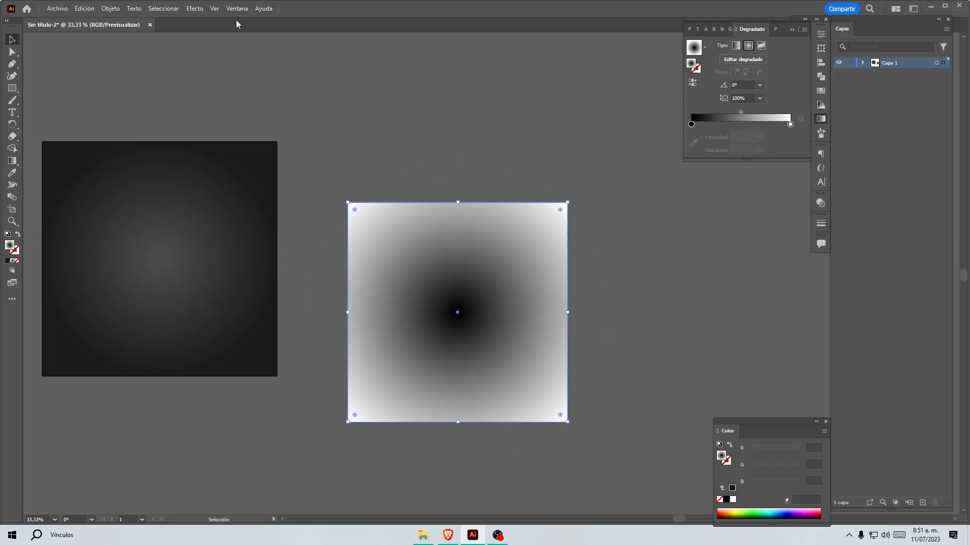
left_click(186, 9)
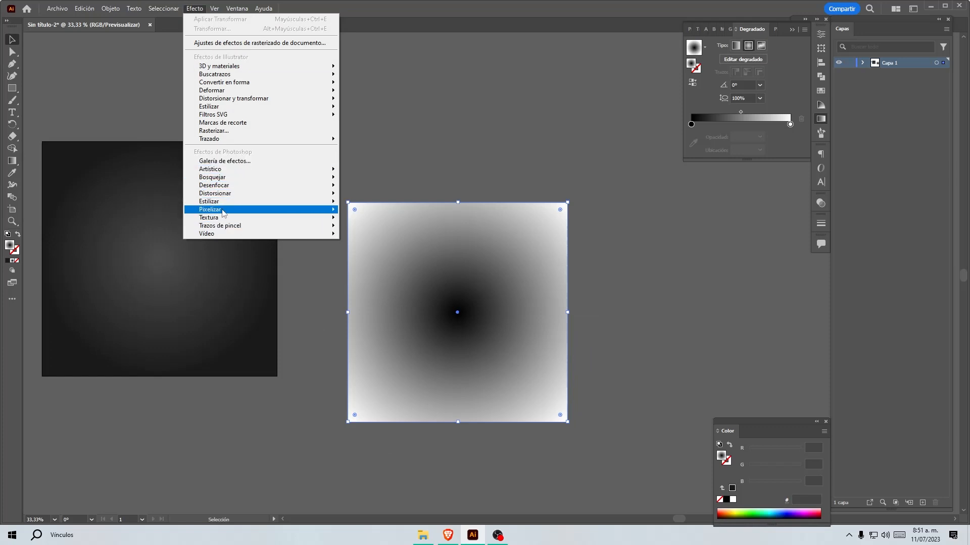
mouse_move(232, 211)
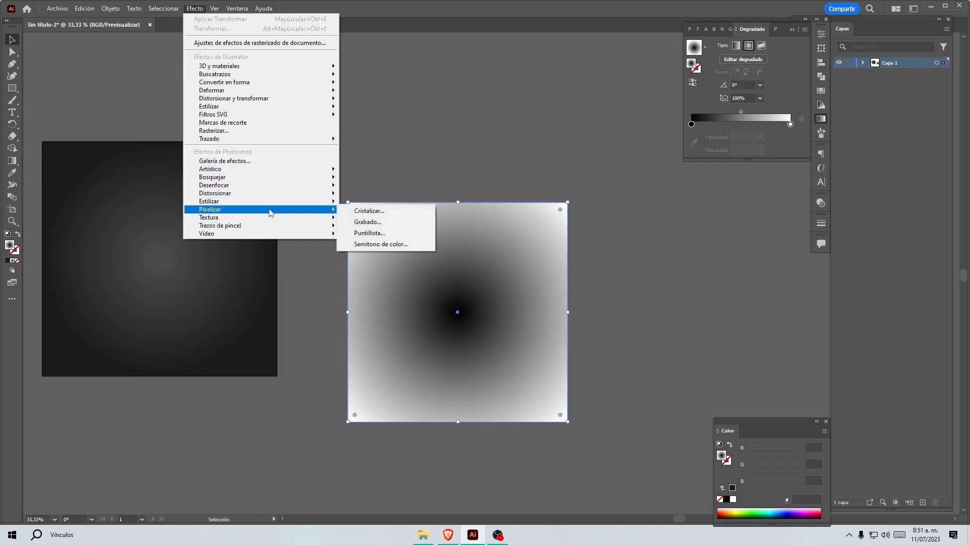
mouse_move(330, 206)
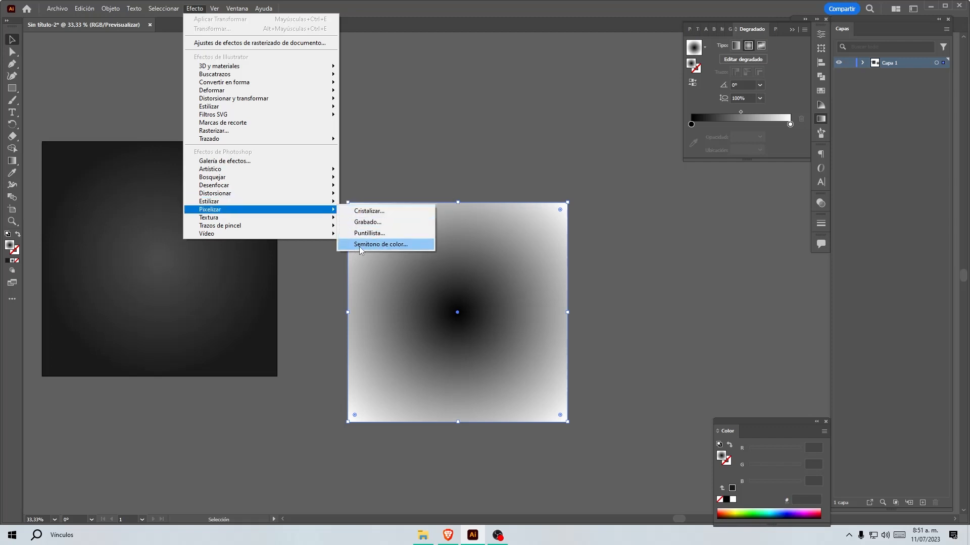
left_click(358, 245)
key("Tab")
key("Tab")
key("Tab")
key("Tab")
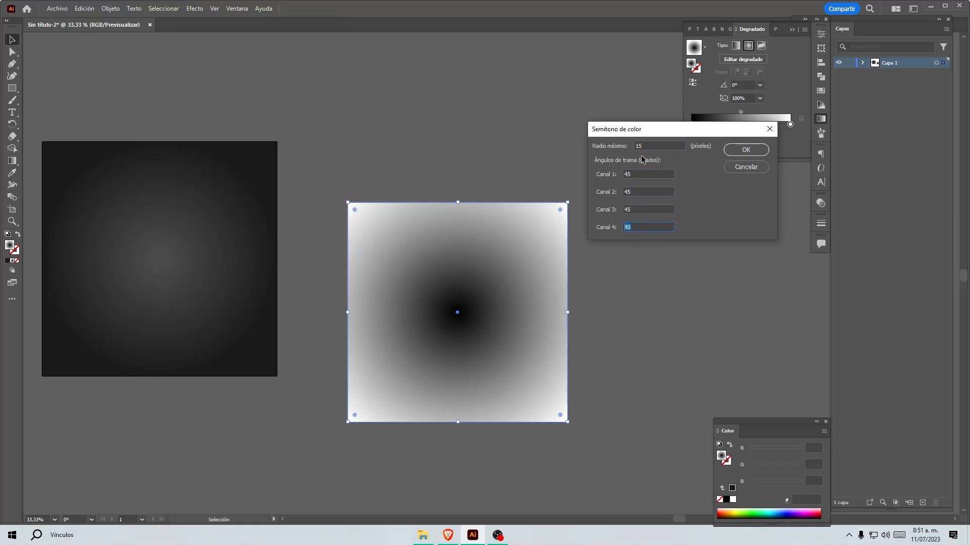
left_click(752, 154)
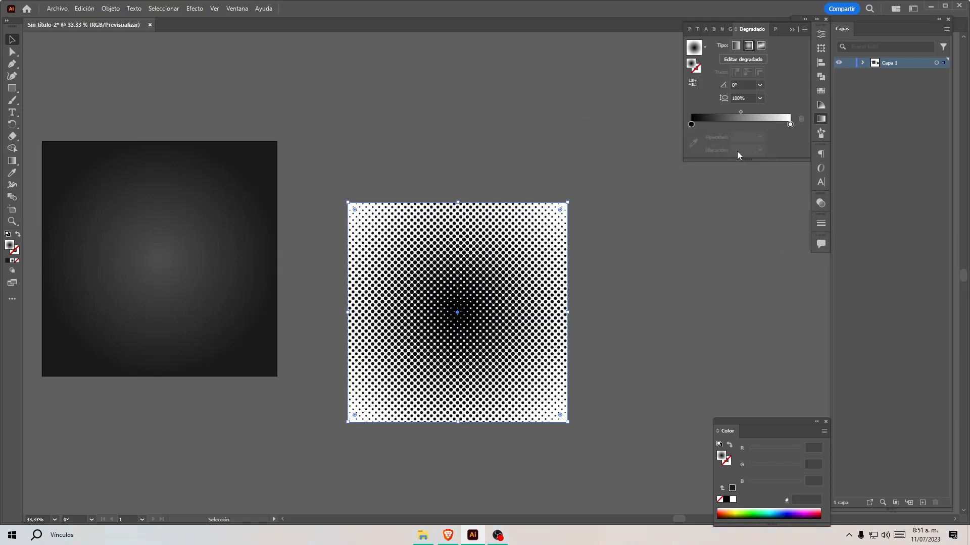
Step: Move the halftone square onto the artboard, roughly centered over the dark background
scroll(721, 303, "down", 2)
scroll(551, 346, "up", 1)
left_click_drag(617, 260, 393, 219)
scroll(367, 202, "up", 1)
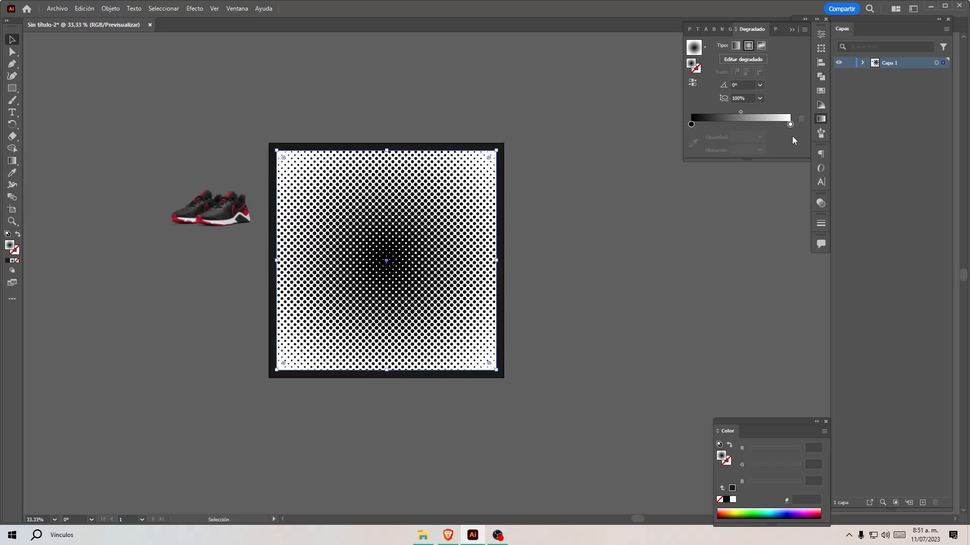
Step: Switch to the general 1 workspace
left_click(912, 9)
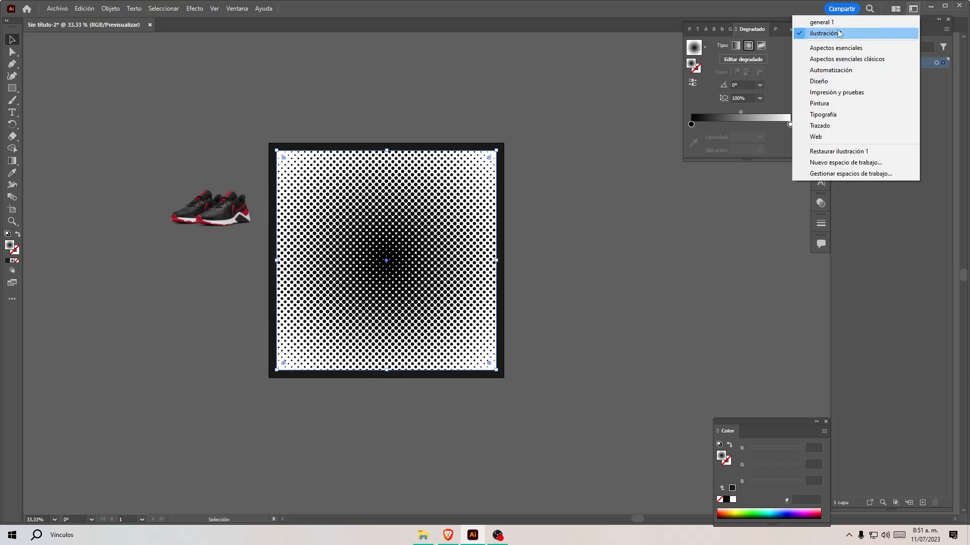
left_click(827, 20)
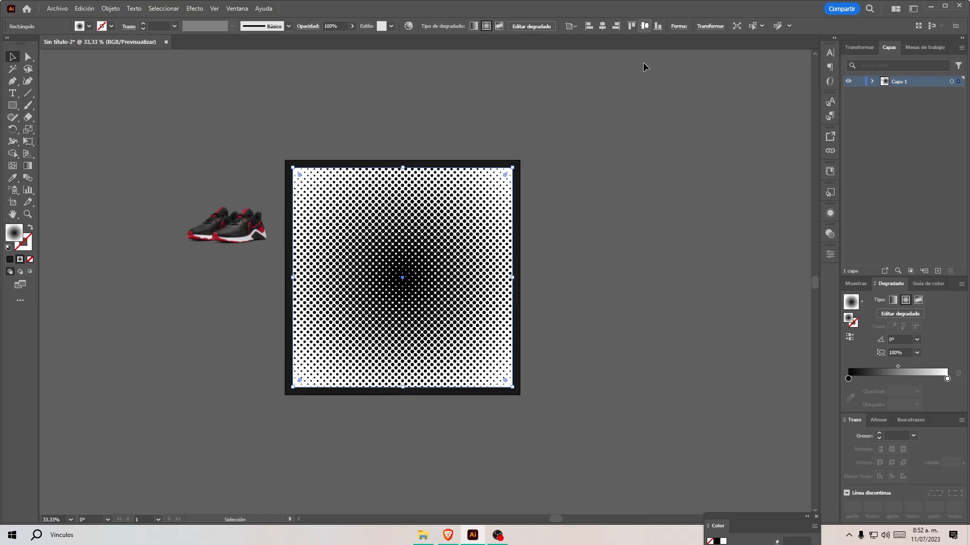
Step: Enlarge the halftone square from its center until it covers the entire dark background square
left_click(517, 334)
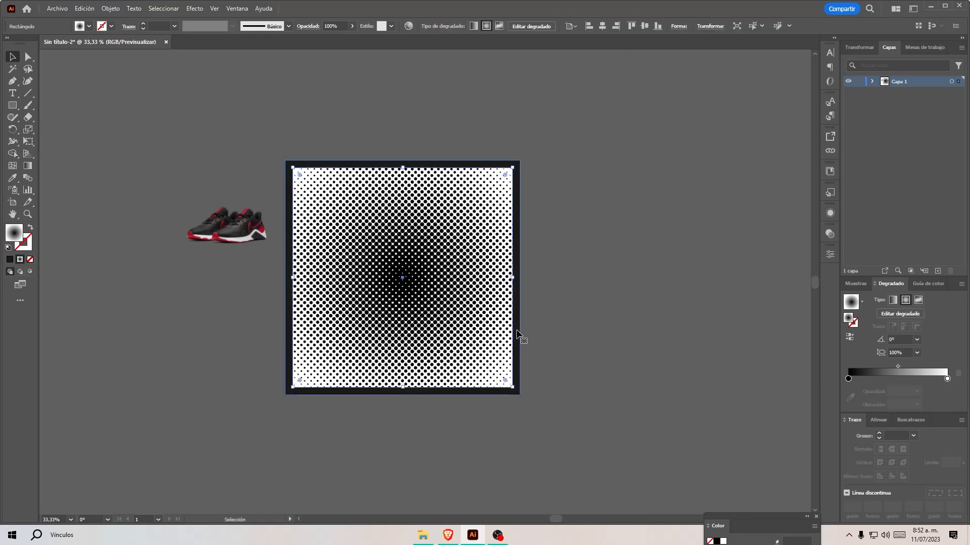
left_click(477, 369)
left_click_drag(512, 386, 520, 395)
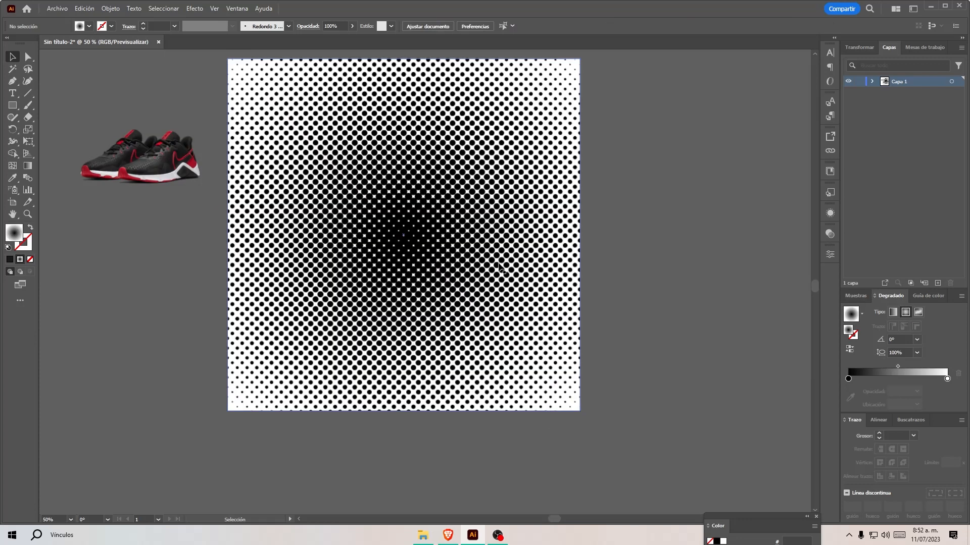
Step: Set the halftone square's blend mode to Trama after trying Multiplicar
left_click(499, 268)
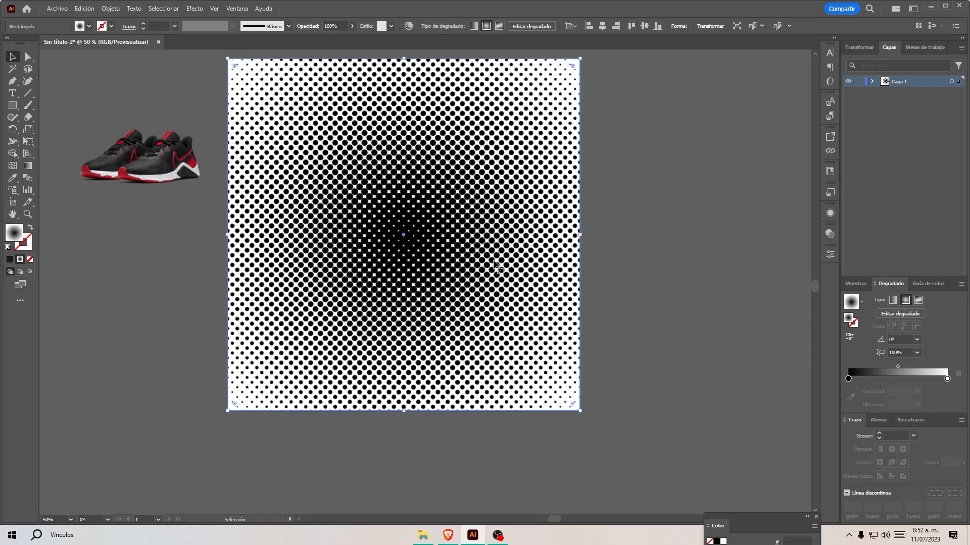
scroll(499, 268, "up", 2)
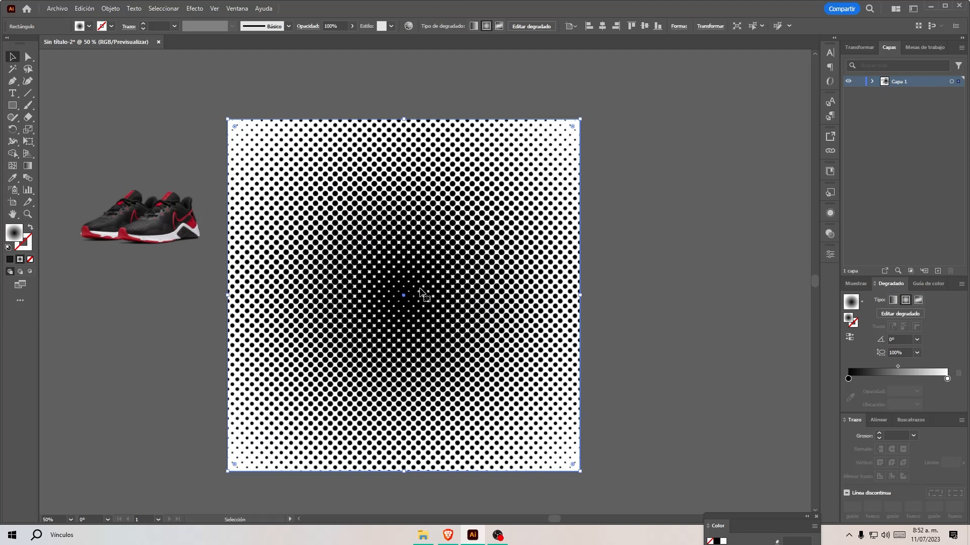
left_click(831, 216)
left_click(829, 234)
left_click(734, 245)
left_click(720, 278)
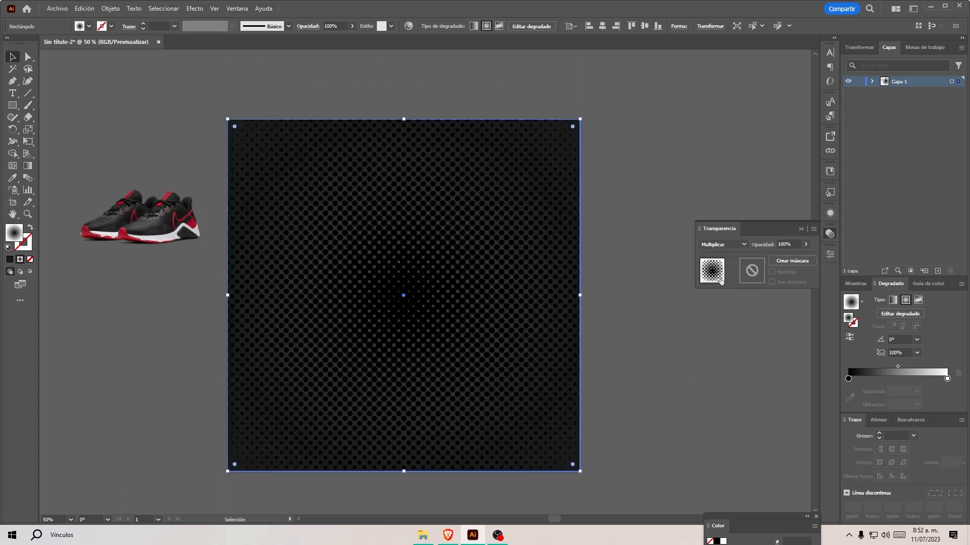
left_click(732, 244)
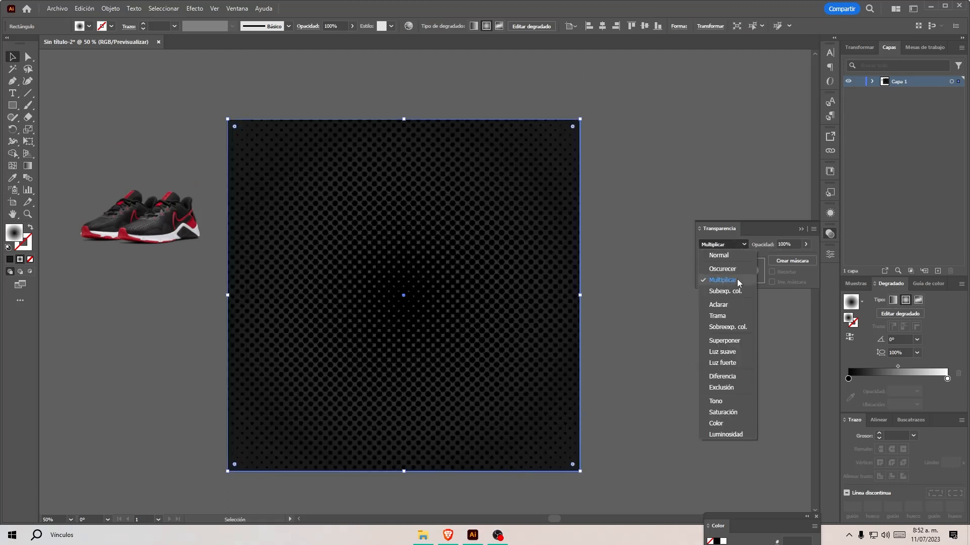
left_click(724, 313)
Step: Lower the halftone square's opacity to 9%
left_click(805, 245)
left_click_drag(782, 257, 771, 256)
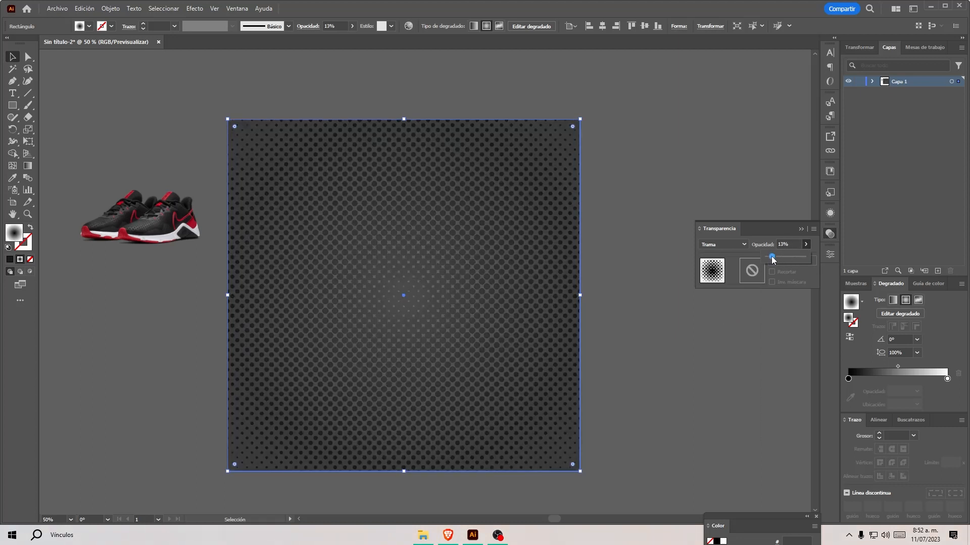
left_click_drag(772, 256, 770, 259)
left_click(320, 108)
Step: Draw a new square in the empty area below and beside the artboard, undoing the first attempt
scroll(555, 129, "down", 3)
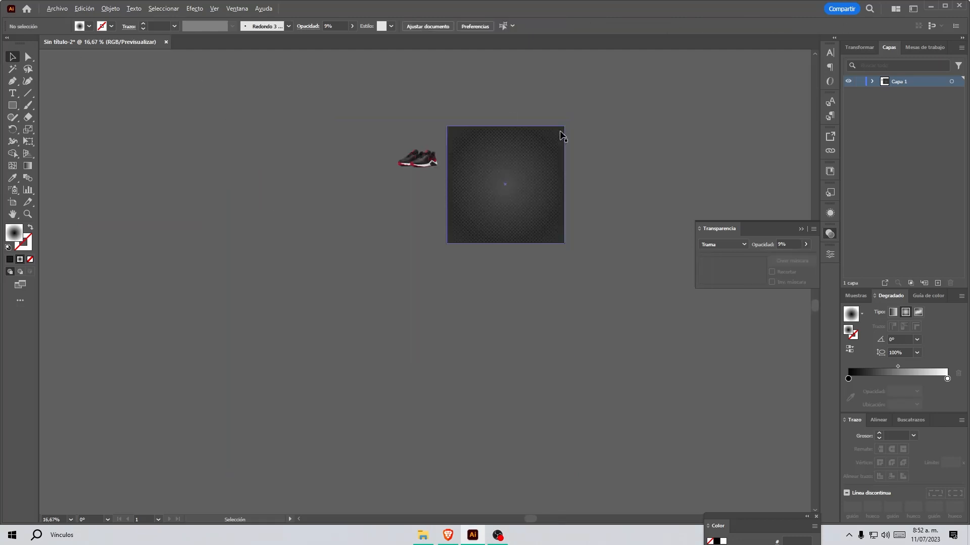
scroll(524, 152, "up", 1)
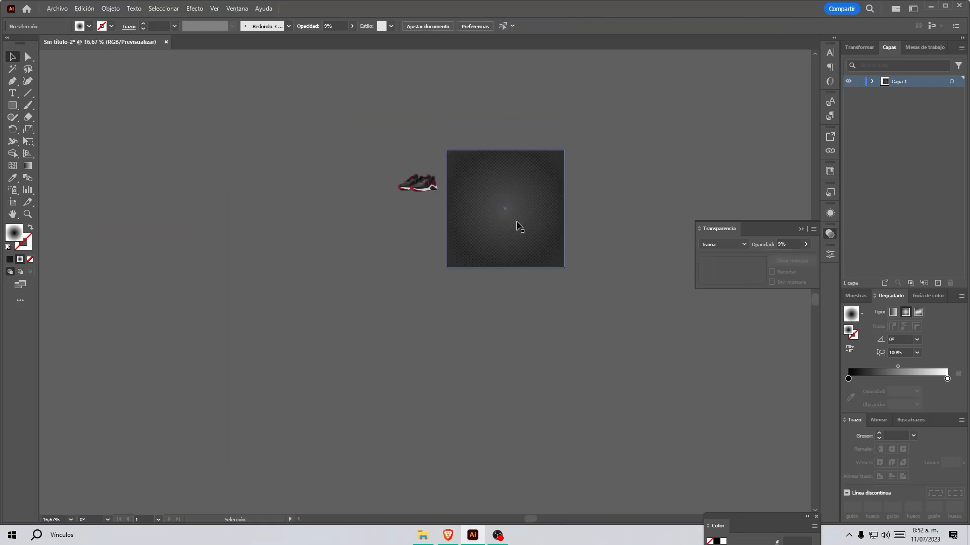
left_click(13, 107)
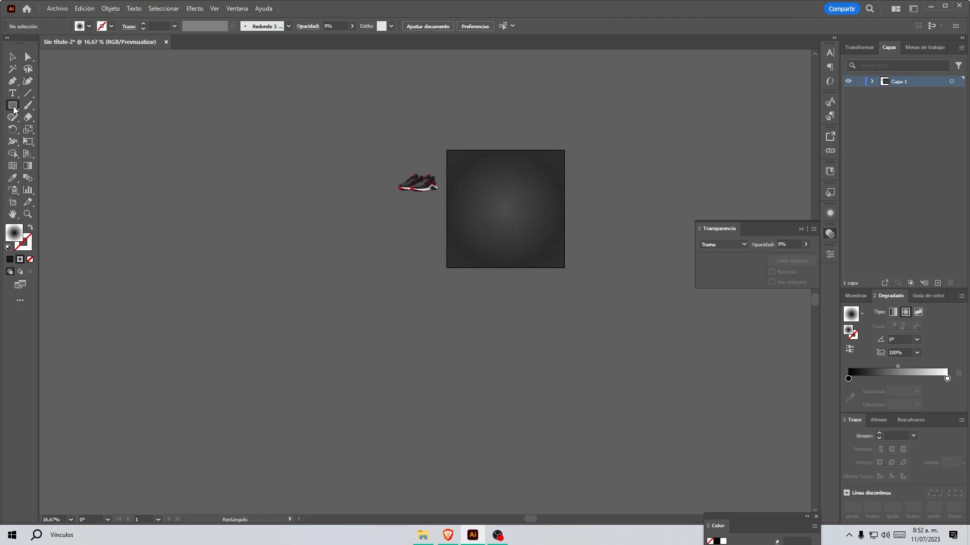
scroll(374, 251, "up", 1, "alt")
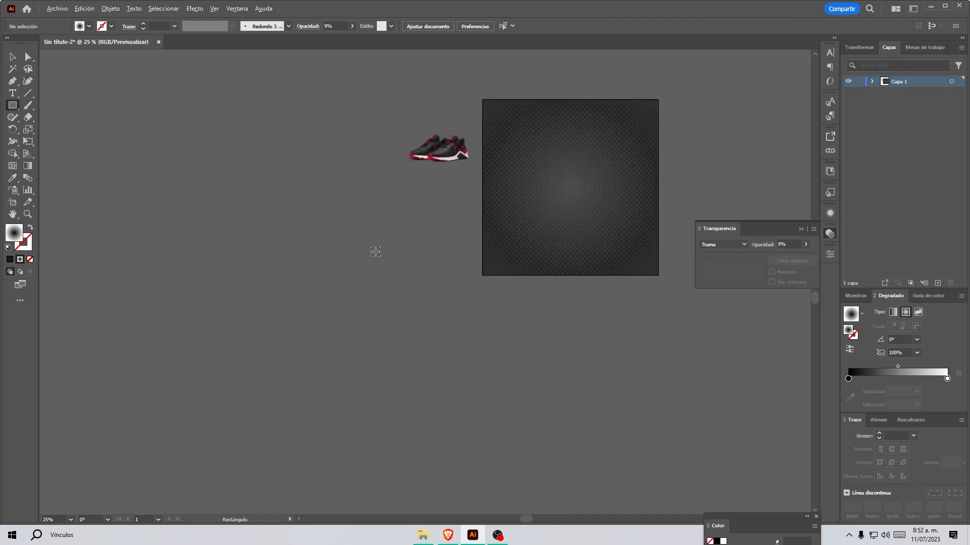
scroll(389, 222, "down", 3)
left_click_drag(408, 236, 555, 382)
key("ctrl+z")
left_click(315, 245)
key("Return")
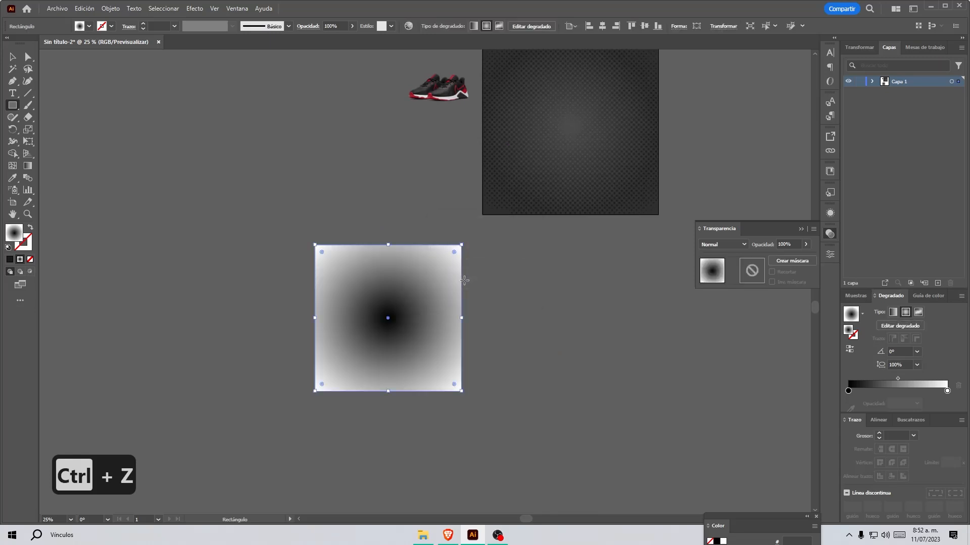
Step: Enlarge the new square proportionally to about 1373 px per side
left_click(10, 58)
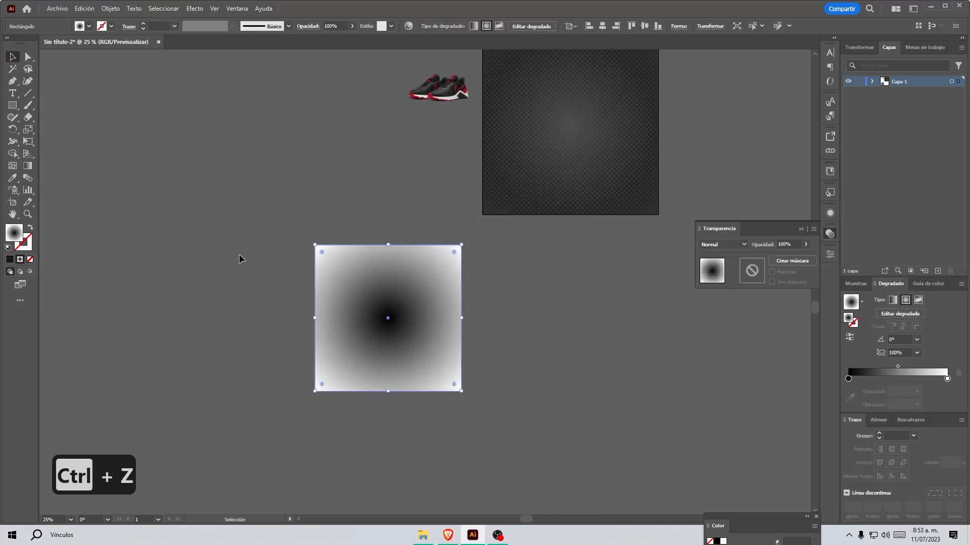
scroll(295, 296, "down", 1)
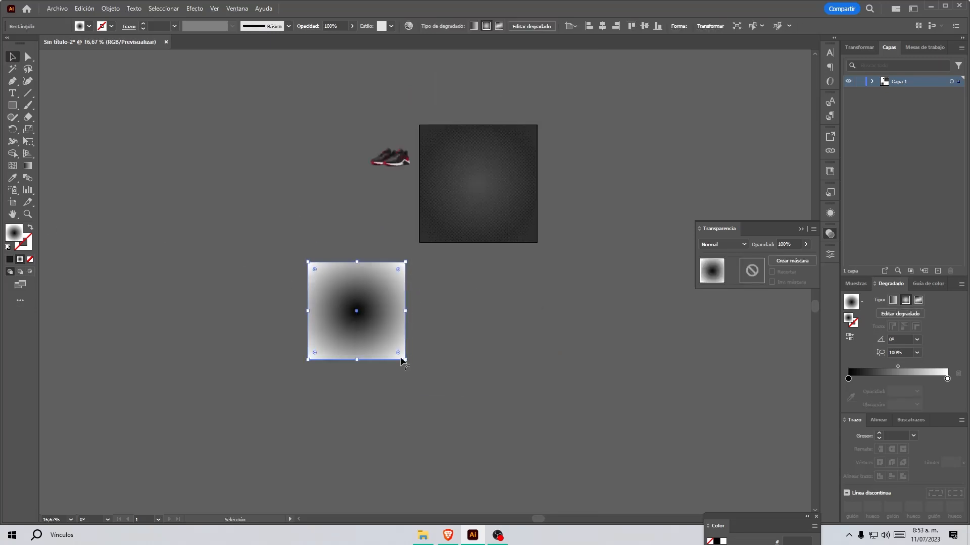
left_click_drag(406, 359, 514, 408)
Step: Replace the new square's gradient with a solid red sampled from the sneaker's front sole
scroll(371, 174, "up", 2)
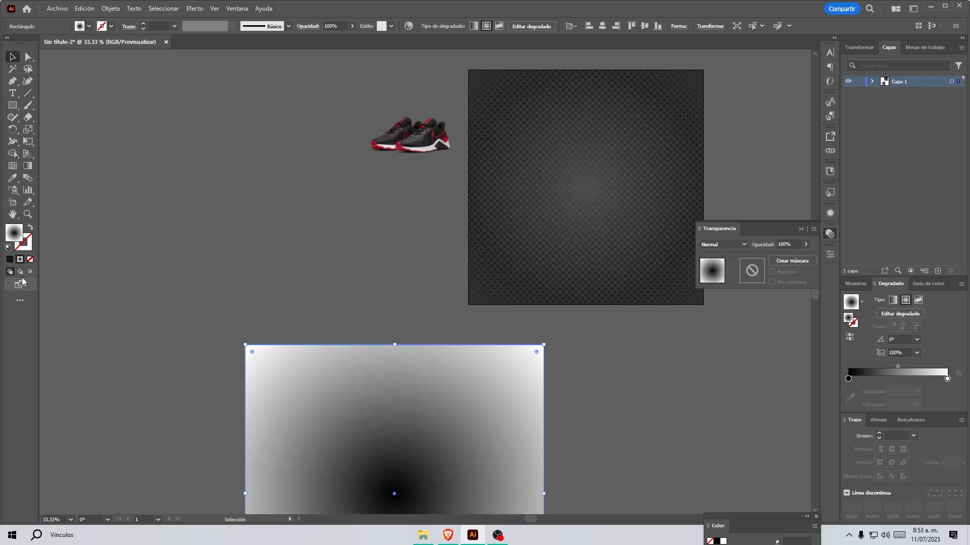
left_click(9, 259)
key("i")
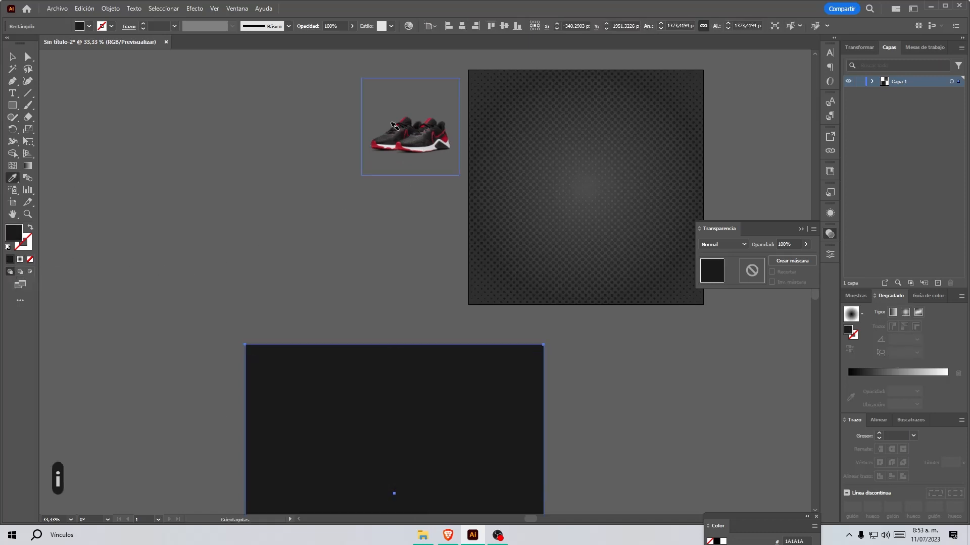
scroll(394, 129, "up", 6)
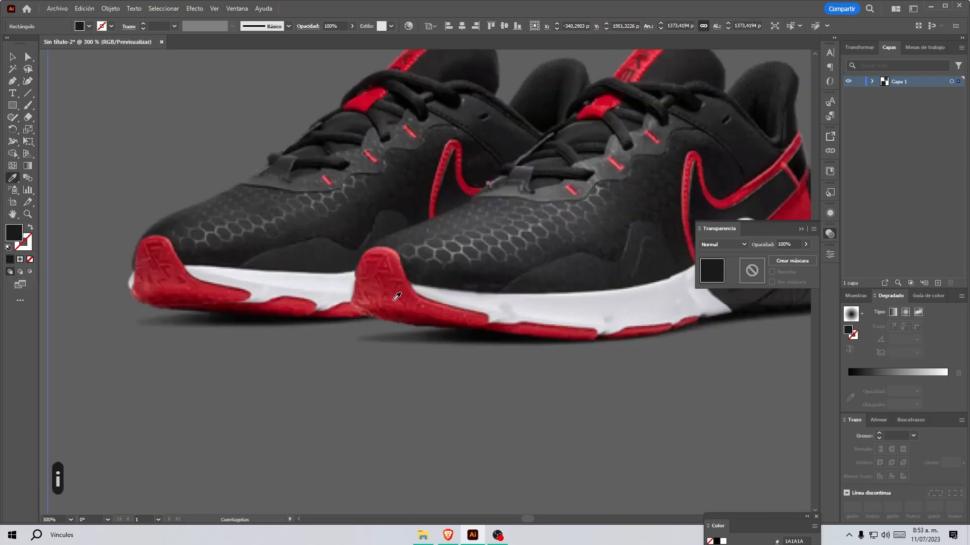
left_click(397, 296)
scroll(414, 167, "down", 8)
Step: Brighten the red square's fill to FF3E51
left_click(13, 56)
double_click(14, 232)
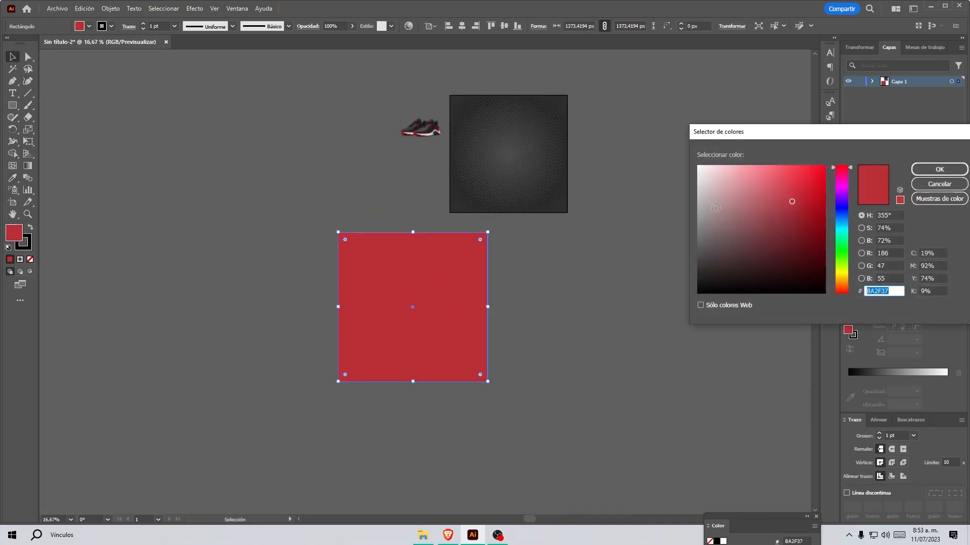
left_click_drag(789, 187, 791, 160)
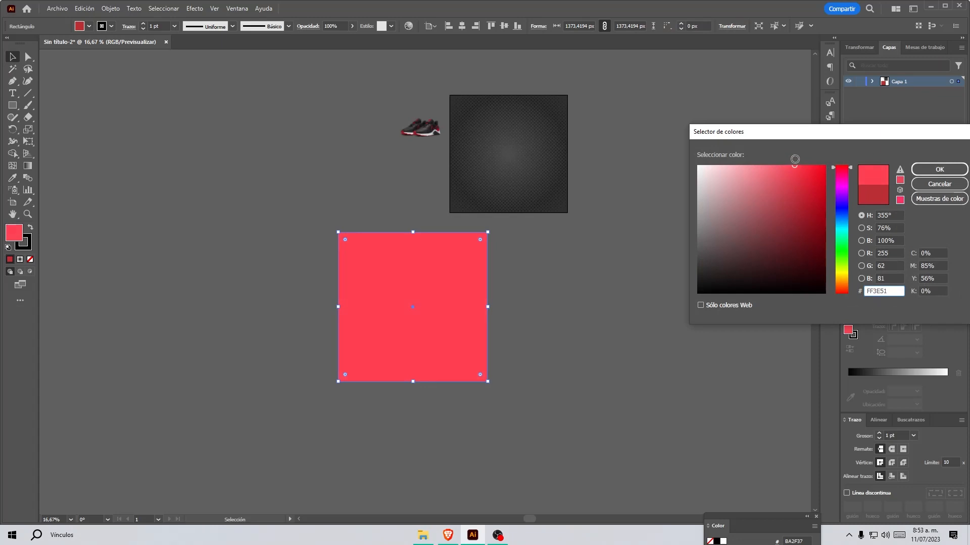
left_click(939, 170)
Step: Remove the red square's stroke and move it up and to the left, farther from the artboard
left_click(23, 242)
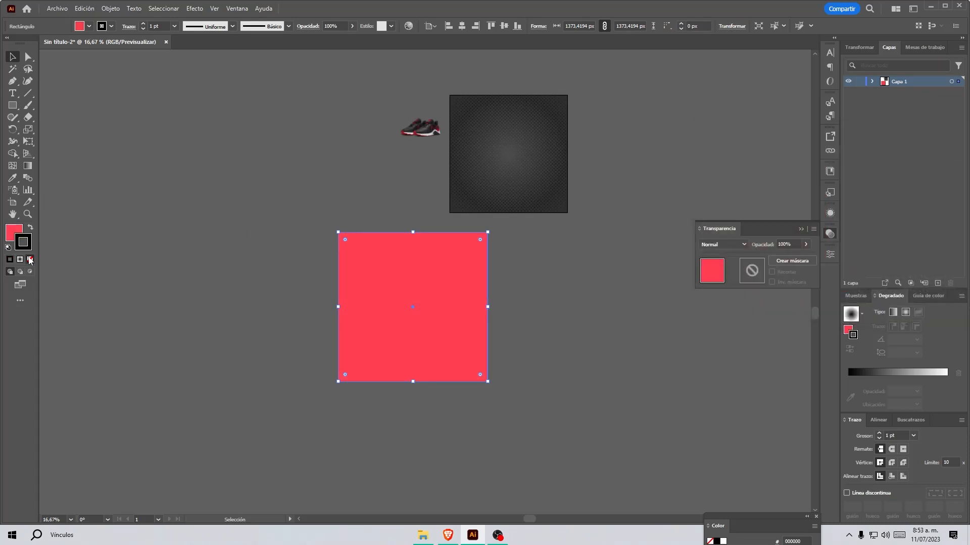
left_click(30, 259)
left_click(13, 231)
mouse_move(393, 306)
left_mouse_down()
mouse_move(478, 241)
mouse_move(452, 281)
mouse_move(309, 273)
left_mouse_up()
left_click(126, 270)
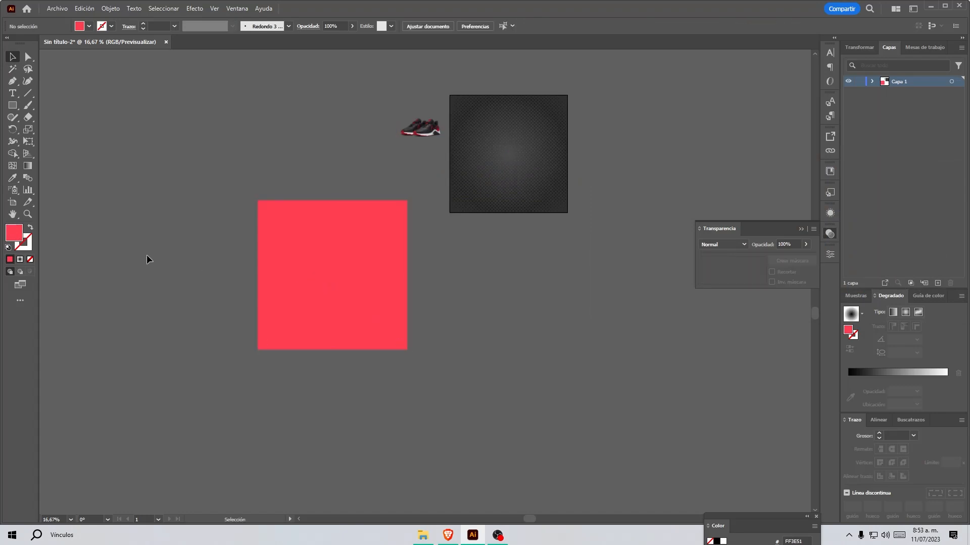
Step: Add the text JUST DO IT beside the red square and enlarge it to about 331 pt
key("t")
scroll(147, 241, "up", 1)
left_click(192, 231)
key("Caps_Lock")
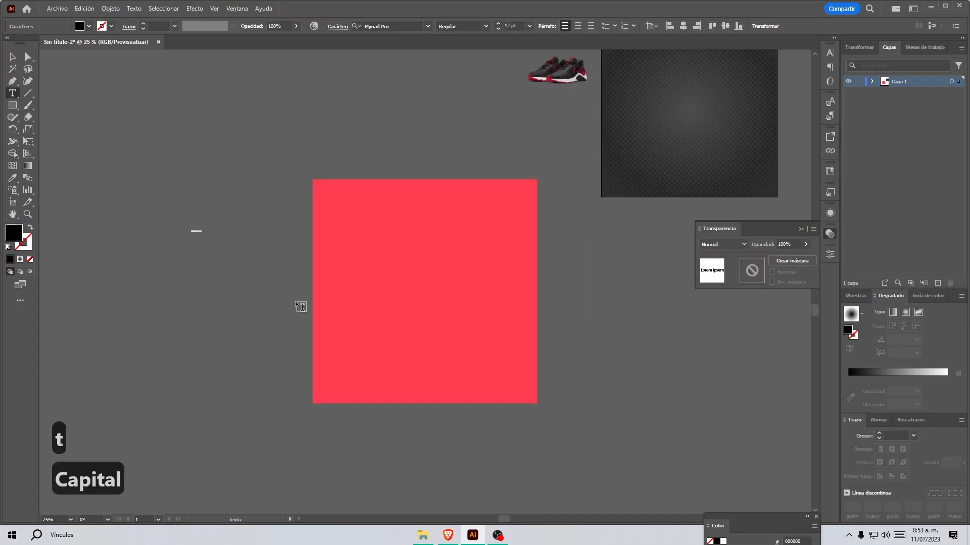
type("JUST ")
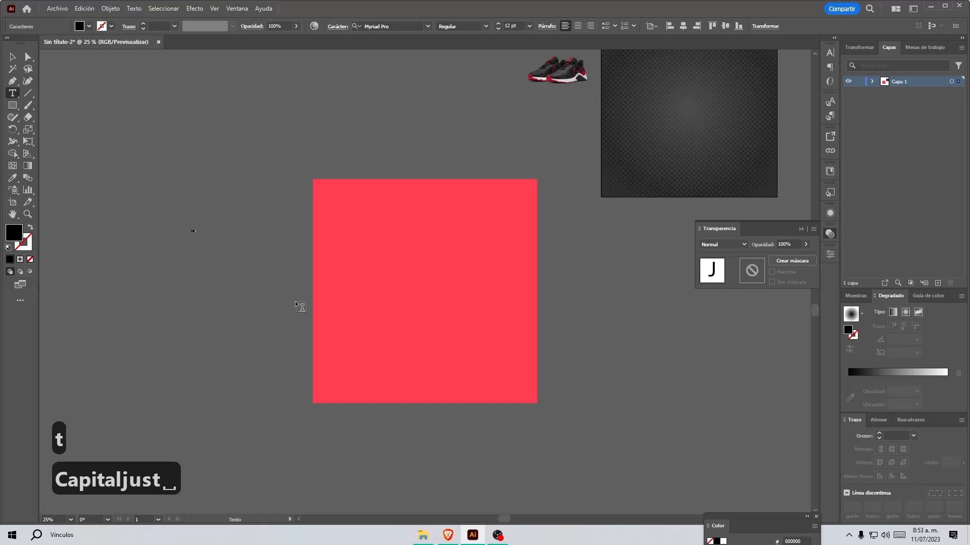
type("DO I")
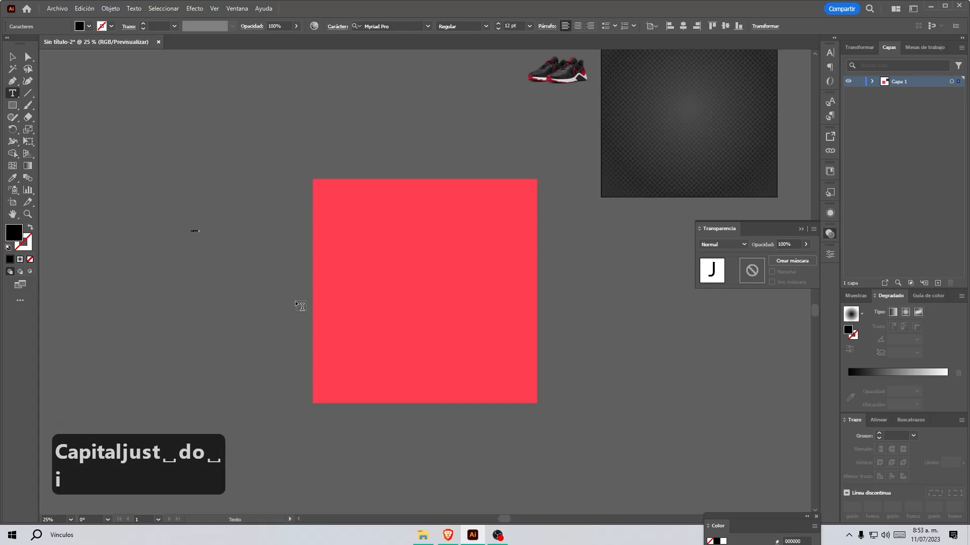
type("T")
left_click(13, 57)
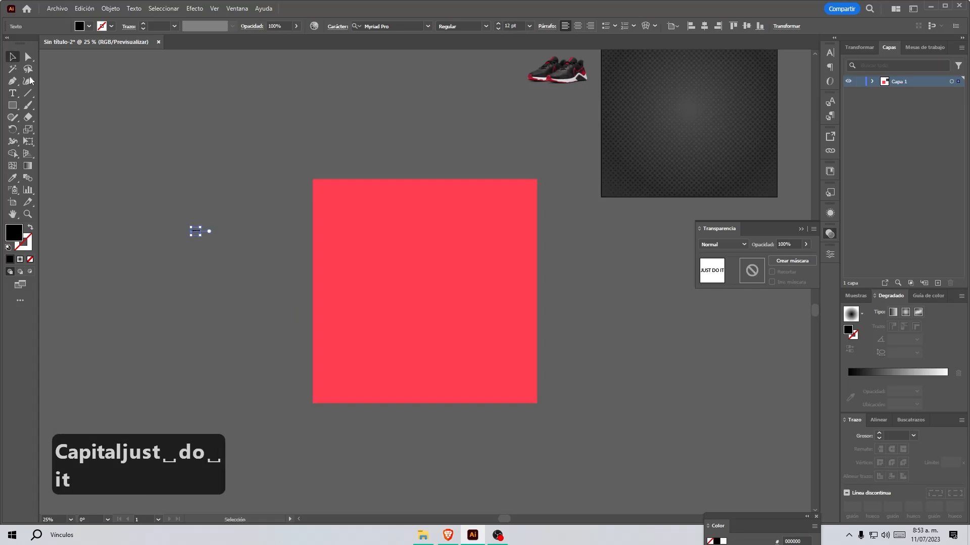
left_click_drag(199, 236, 495, 452)
Step: Set the JUST DO IT text's font to Built Titling in Bold Italic
left_click(428, 26)
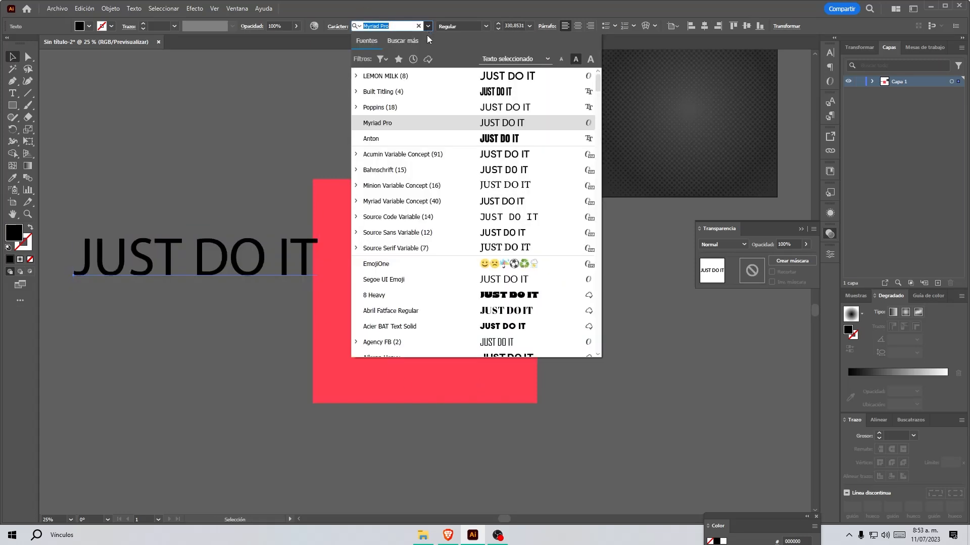
left_click(406, 97)
left_click(485, 26)
left_click(465, 70)
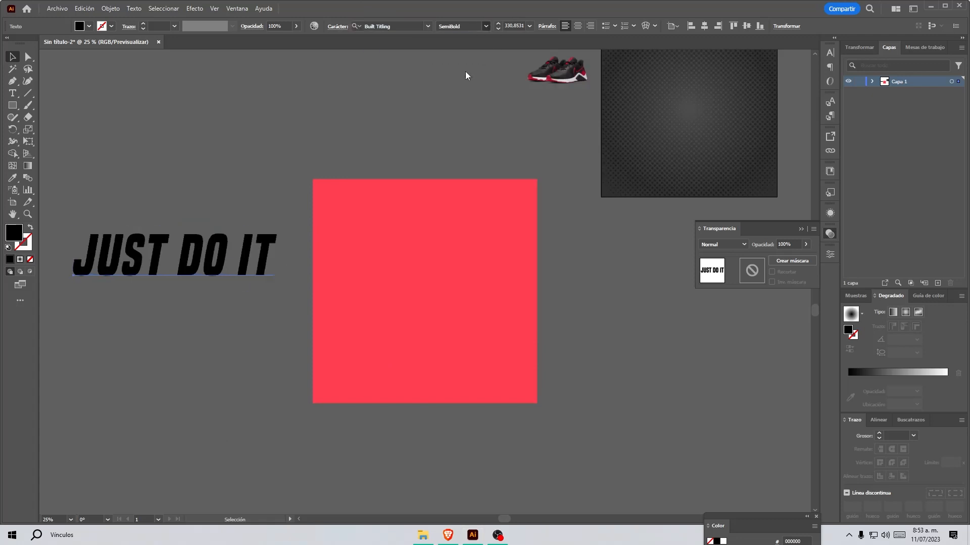
Step: Place the text across the red square's upper edge and enlarge it to about 412 pt, overhanging both sides
left_click_drag(258, 248, 483, 193)
left_click_drag(490, 214, 553, 256)
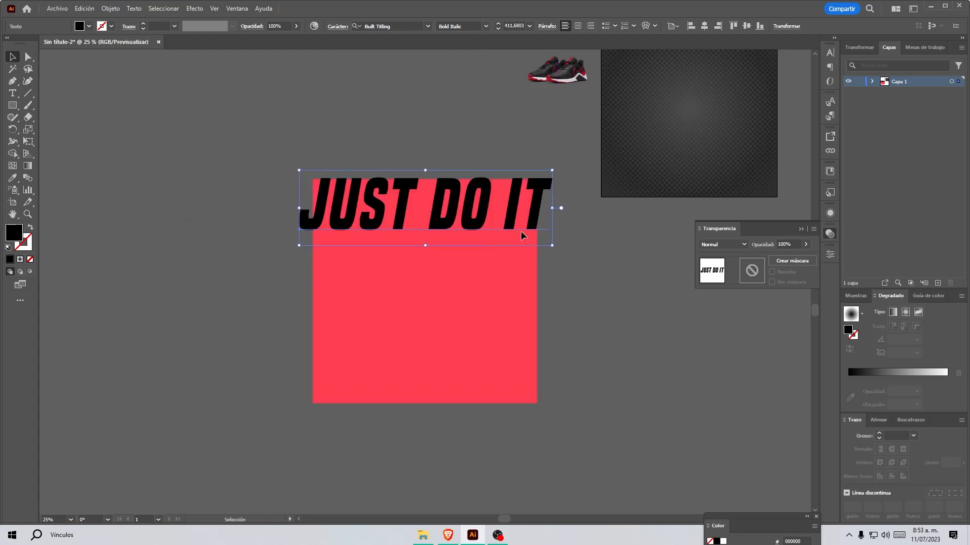
Step: Turn the text into an unfilled outline with a white 3 pt stroke
left_click(29, 230)
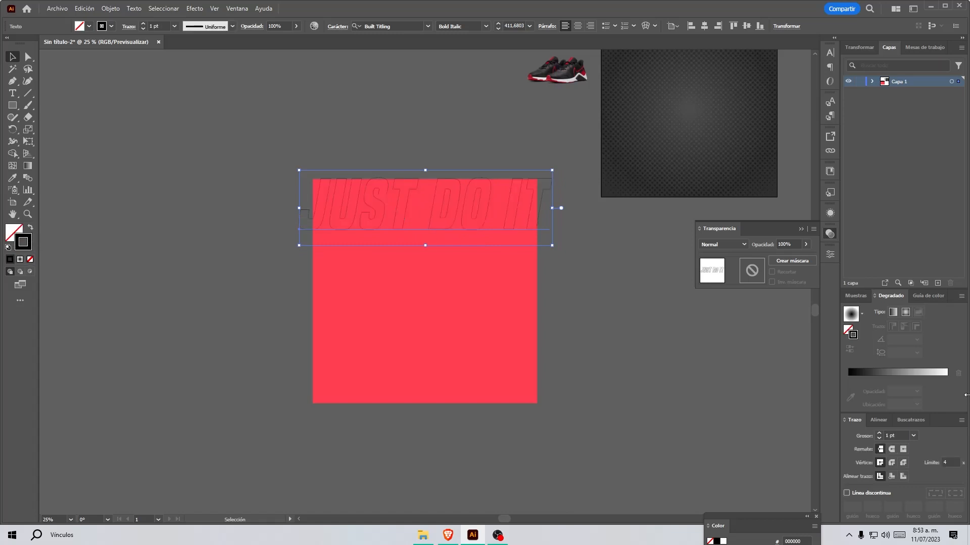
left_click(855, 296)
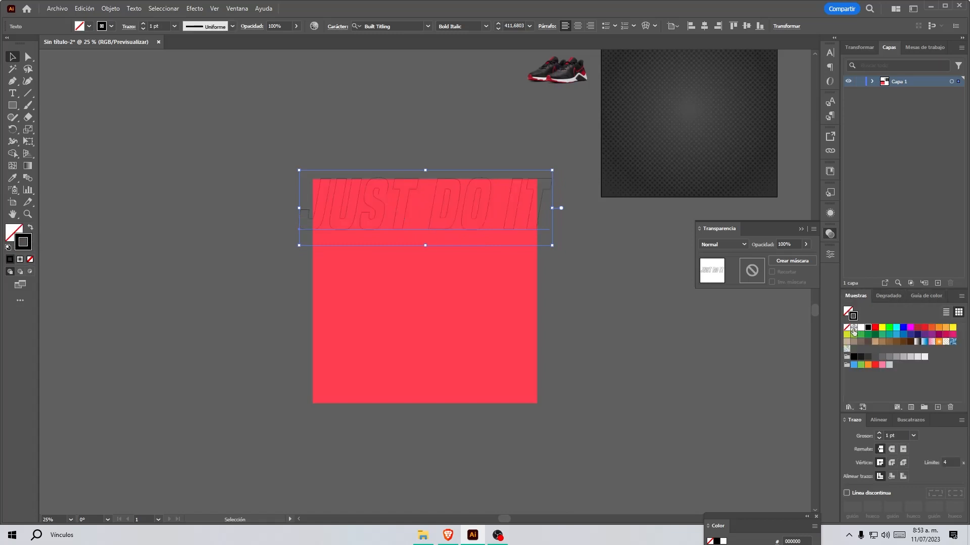
left_click(861, 327)
left_click(879, 433)
left_click(879, 433)
Step: Duplicate the outlined text straight down at even spacing to make four rows over the red square
scroll(516, 342, "up", 1)
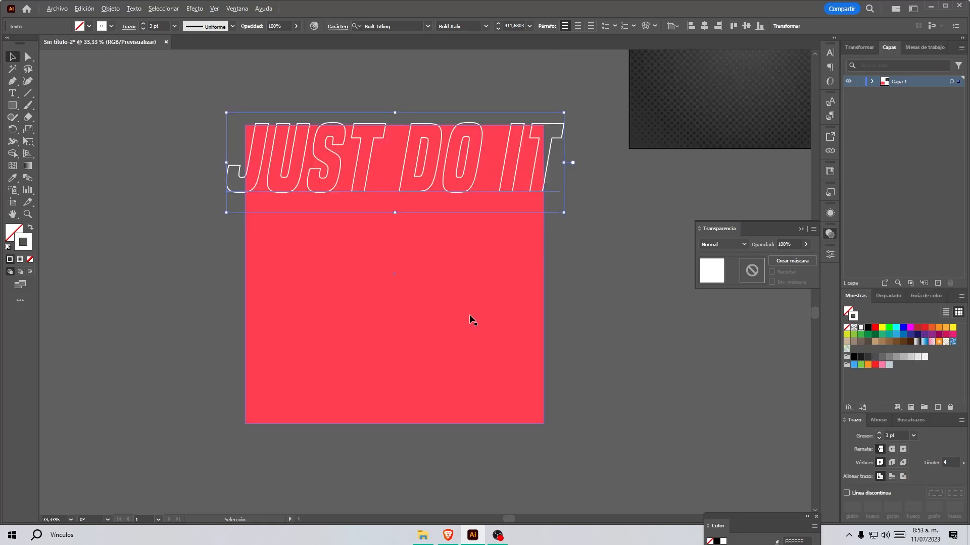
left_click_drag(446, 183, 444, 258)
key("ctrl+d")
key("ctrl+d")
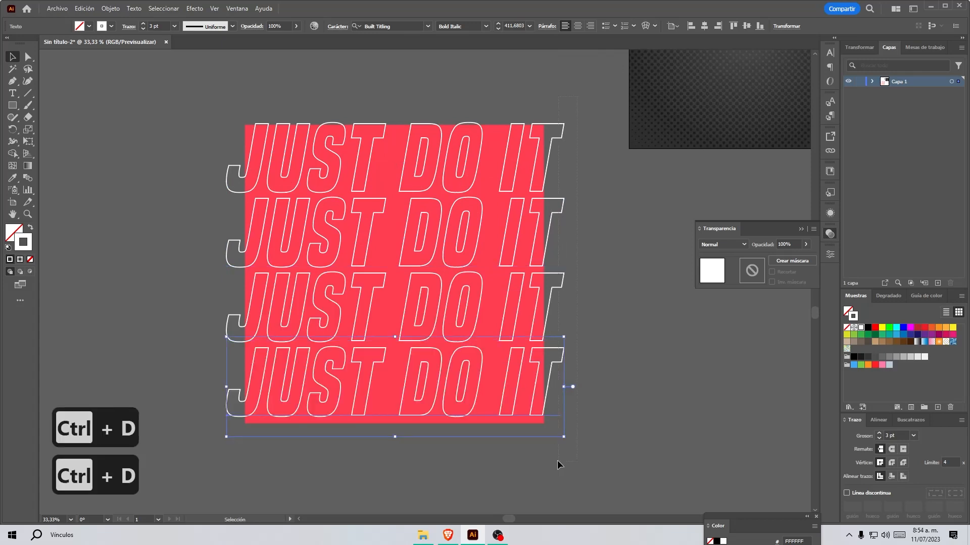
Step: Scale the four text rows together to about 420 pt and undo the small downward move
key("ctrl+a")
mouse_move(566, 438)
left_mouse_down()
mouse_move(581, 450)
mouse_move(574, 439)
left_mouse_up()
left_click_drag(509, 373, 508, 381)
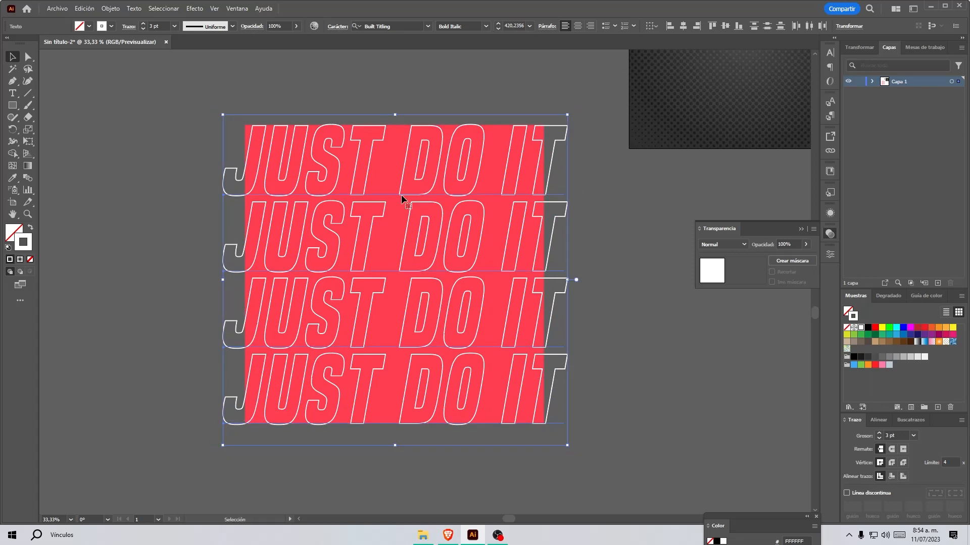
key("ctrl+z")
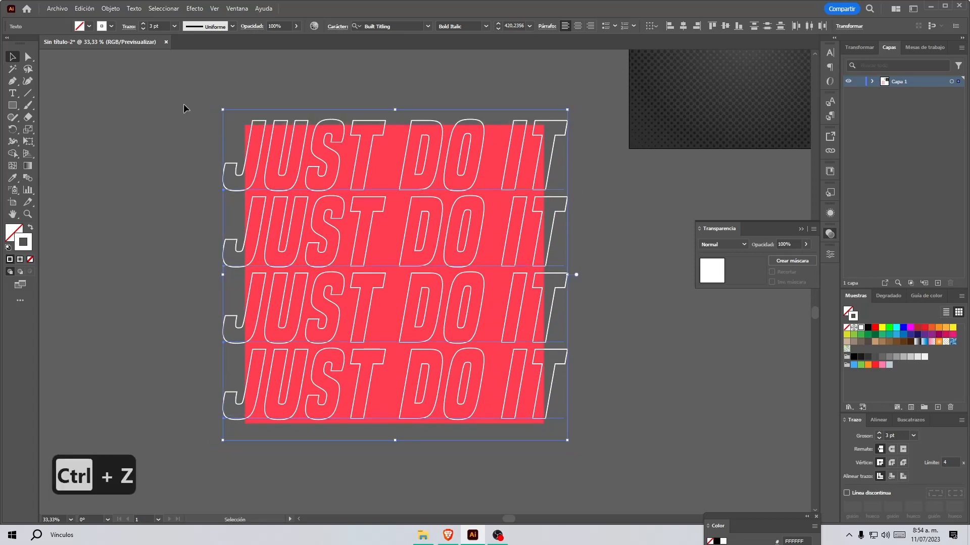
Step: Reorder the objects in Capa 1 so the red square sits above the four text rows
left_click(872, 82)
left_click_drag(915, 136, 915, 91)
right_click(482, 180)
left_click(500, 101)
Step: Try to clip the four JUST DO IT rows with the red square as a clipping mask
left_click_drag(501, 101, 235, 451)
right_click(360, 289)
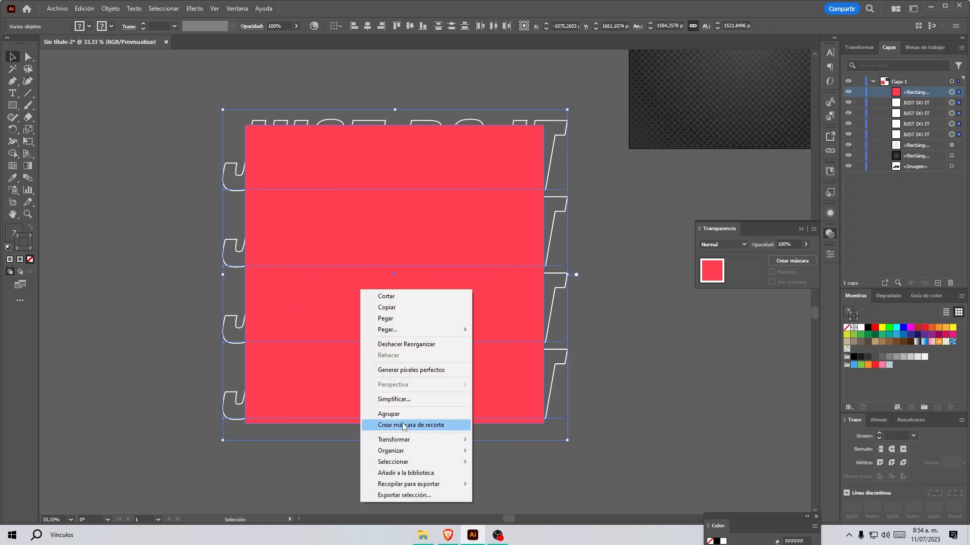
left_click(402, 425)
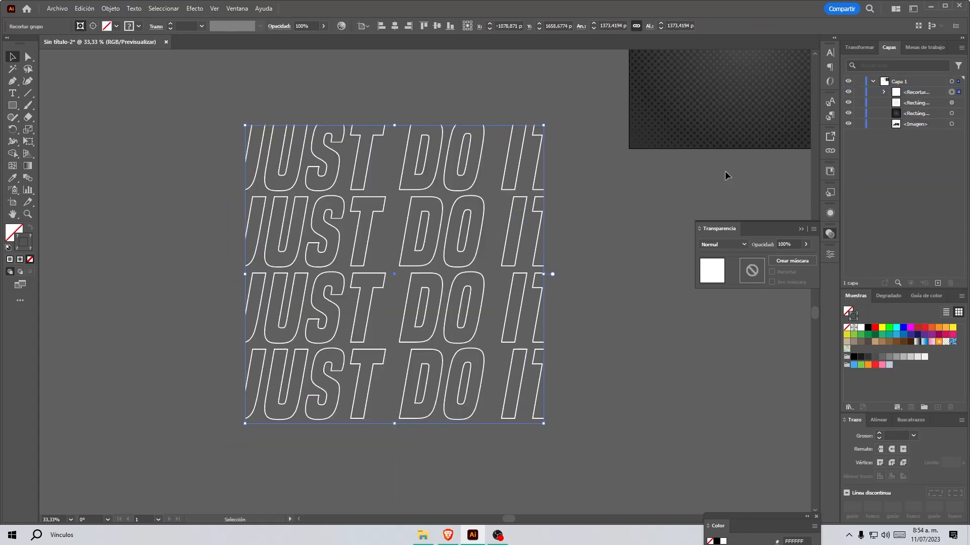
key("ctrl+z")
Step: Duplicate the red square beneath the text rows in Capa 1 and clip the four rows with the upper square
left_click_drag(917, 92, 916, 143)
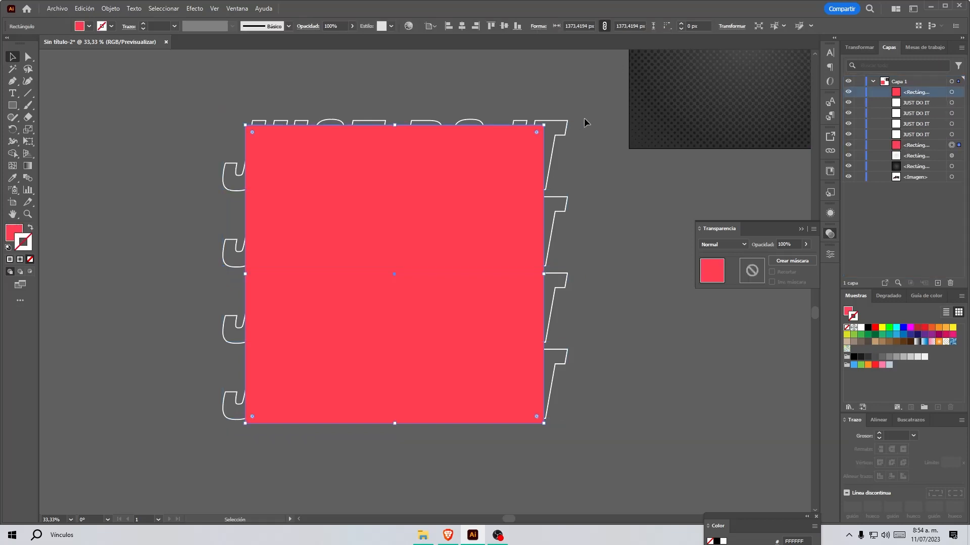
left_click(954, 139, "shift")
right_click(471, 145)
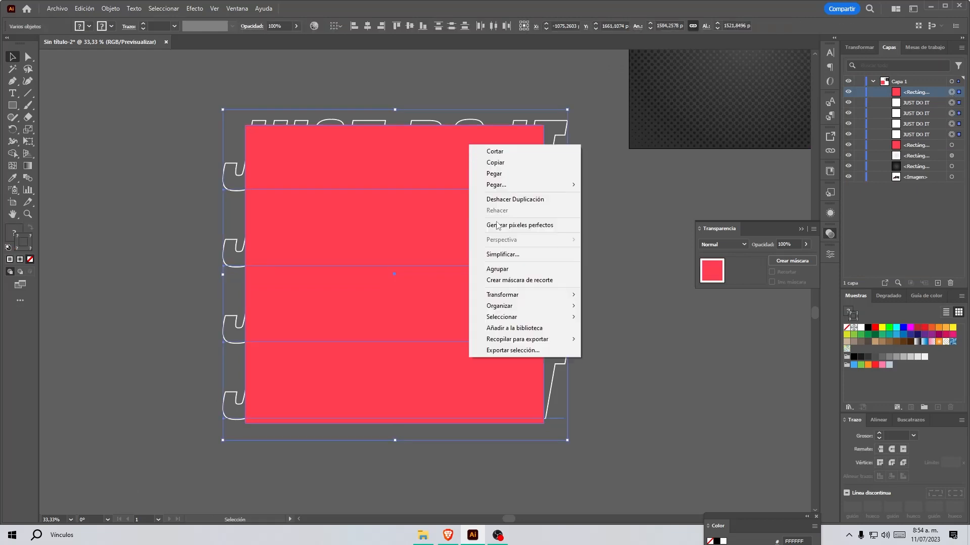
left_click(521, 280)
scroll(383, 288, "down", 2)
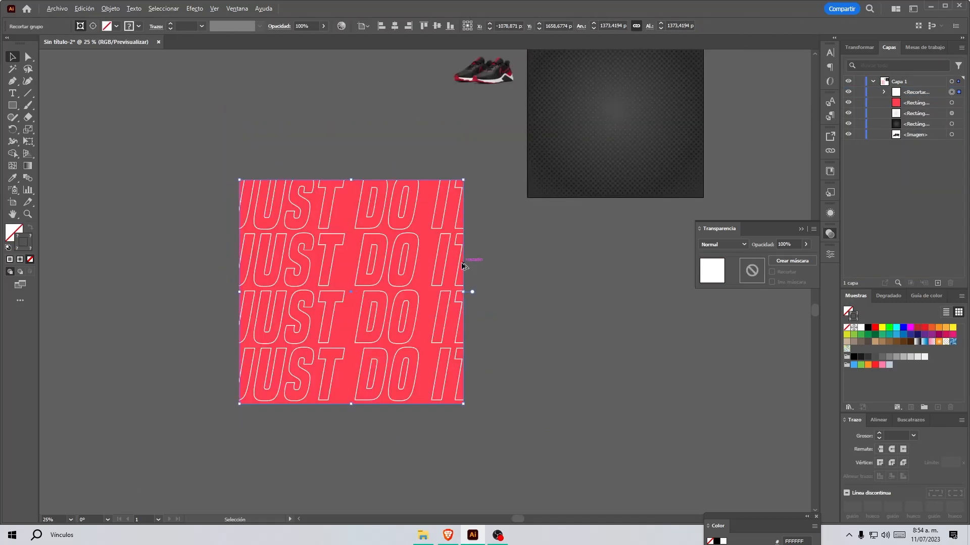
Step: Group the clipped text with the red square and move the group over the lower part of the dark background
left_click(335, 289, "shift")
key("ctrl+g")
left_click_drag(378, 289, 604, 259)
scroll(226, 334, "down", 1)
scroll(469, 295, "up", 1)
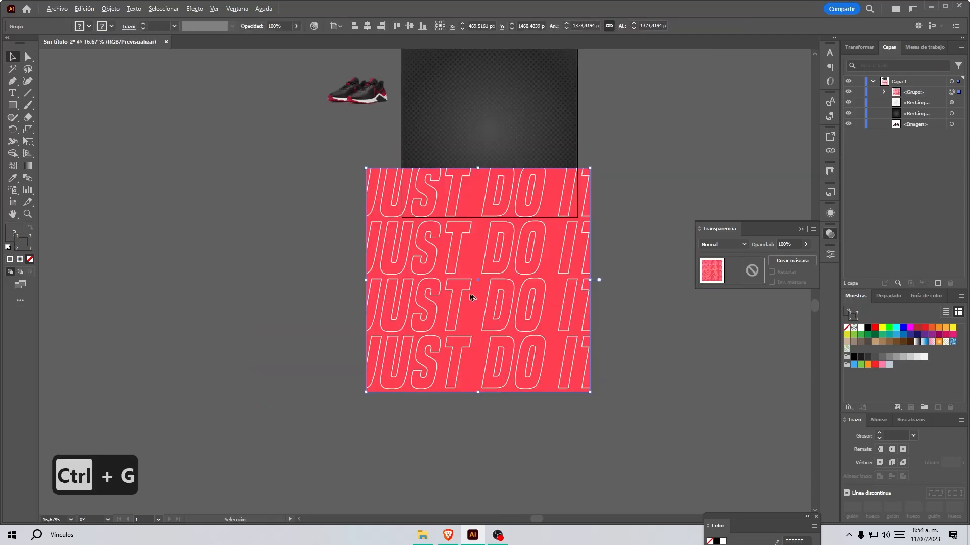
Step: Rotate the red text group counterclockwise and shift it upward so it covers the lower part of the background
left_click_drag(364, 164, 334, 197)
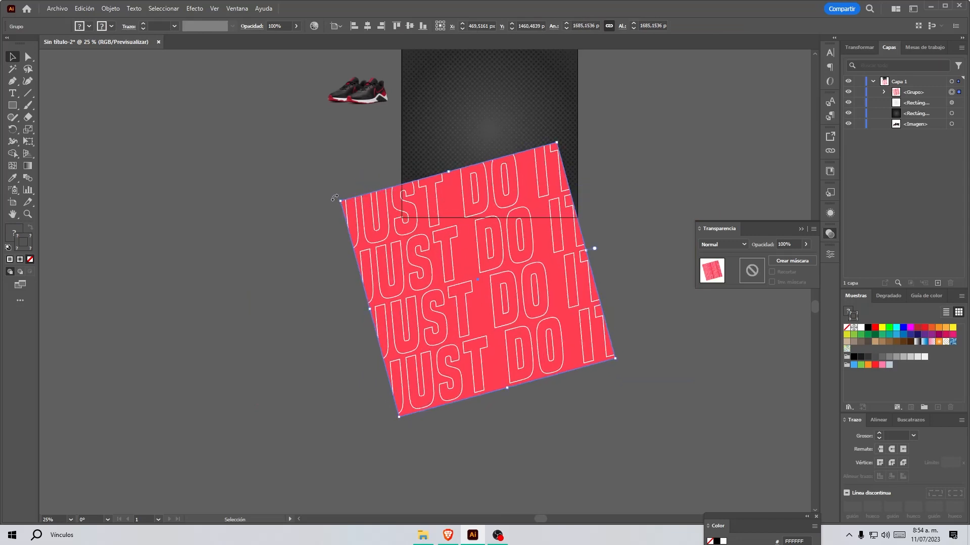
left_click_drag(486, 299, 497, 272)
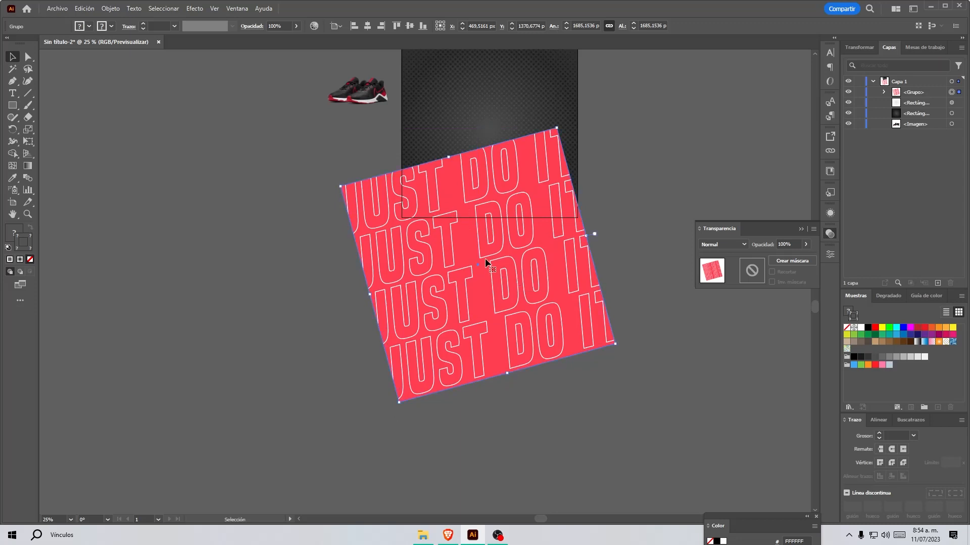
scroll(537, 126, "down", 2)
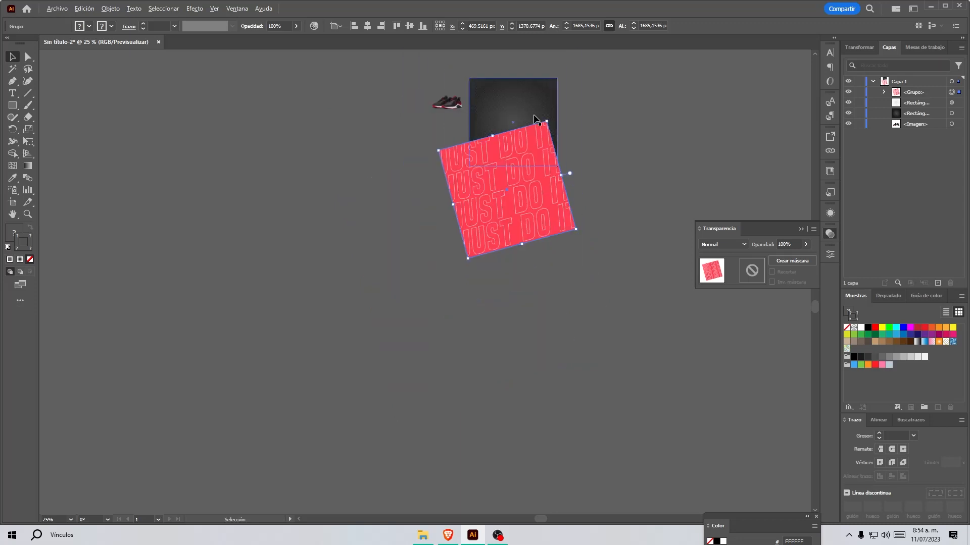
scroll(532, 128, "up", 3)
scroll(499, 222, "up", 2)
left_click_drag(485, 266, 487, 251)
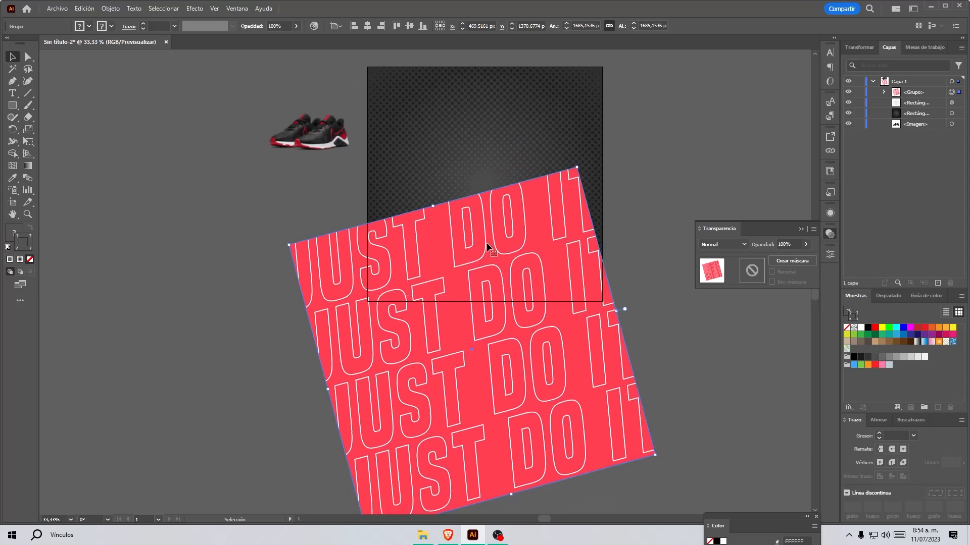
Step: Thin the stroke of the four JUST DO IT rows inside the red group to 2 pt
double_click(487, 252)
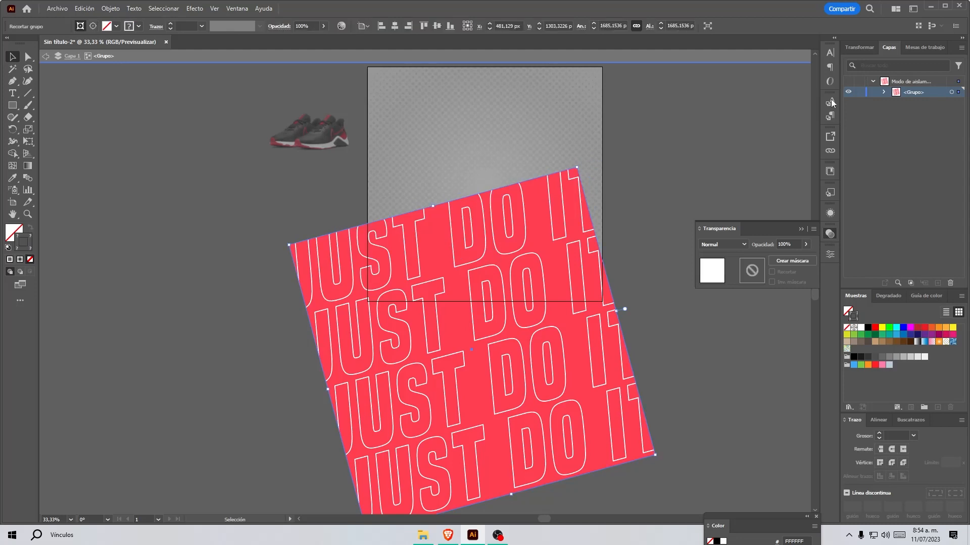
left_click(884, 92)
left_click(928, 103)
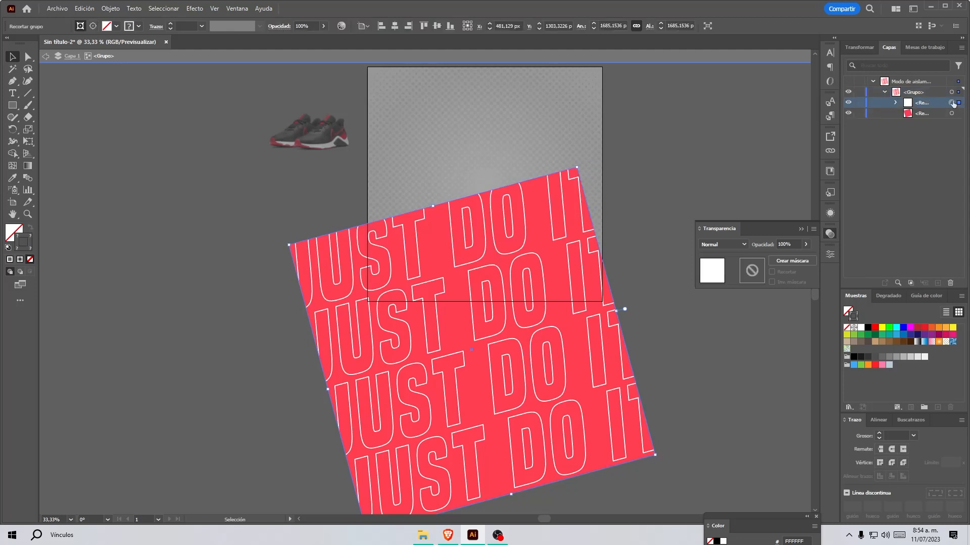
left_click(895, 103)
left_click(952, 113)
left_click(951, 155, "shift")
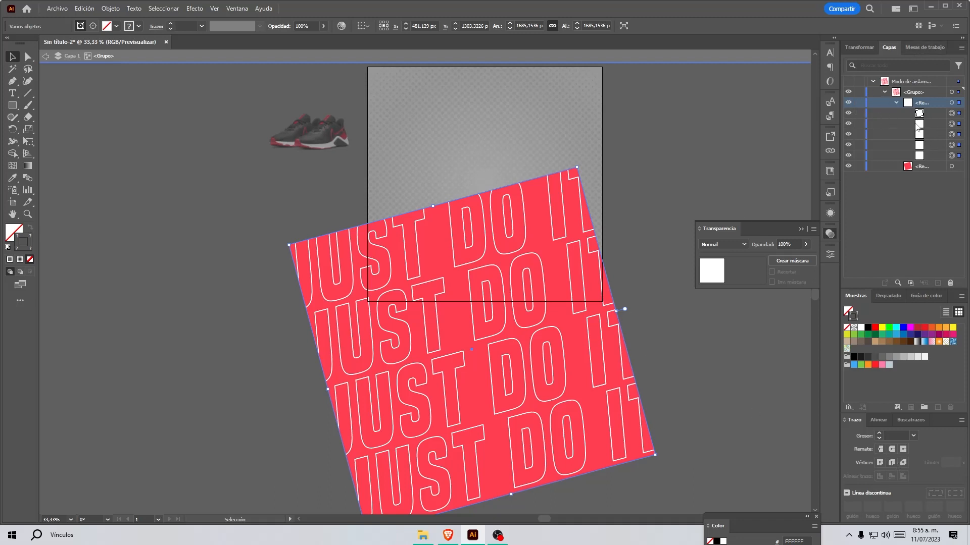
left_click(951, 125)
left_click(951, 156, "shift")
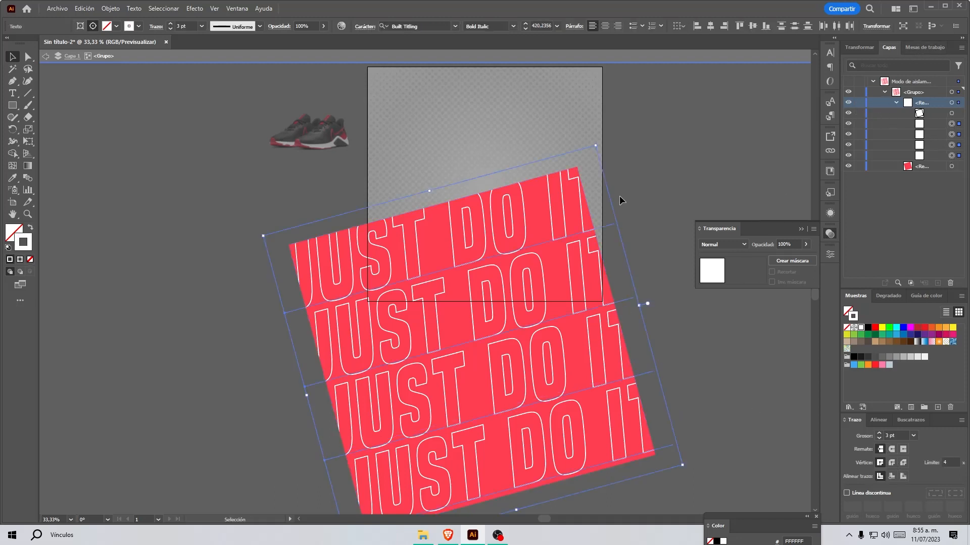
left_click(879, 439)
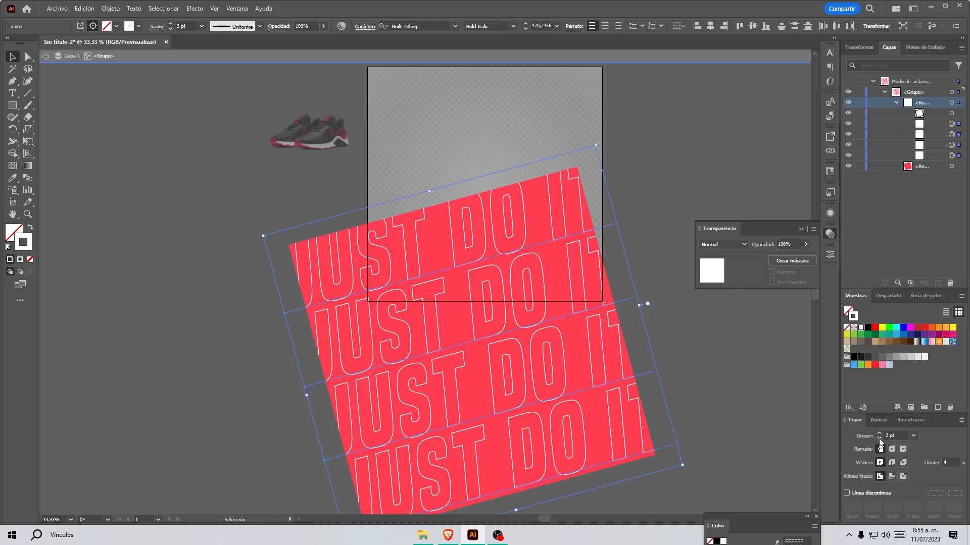
double_click(727, 388)
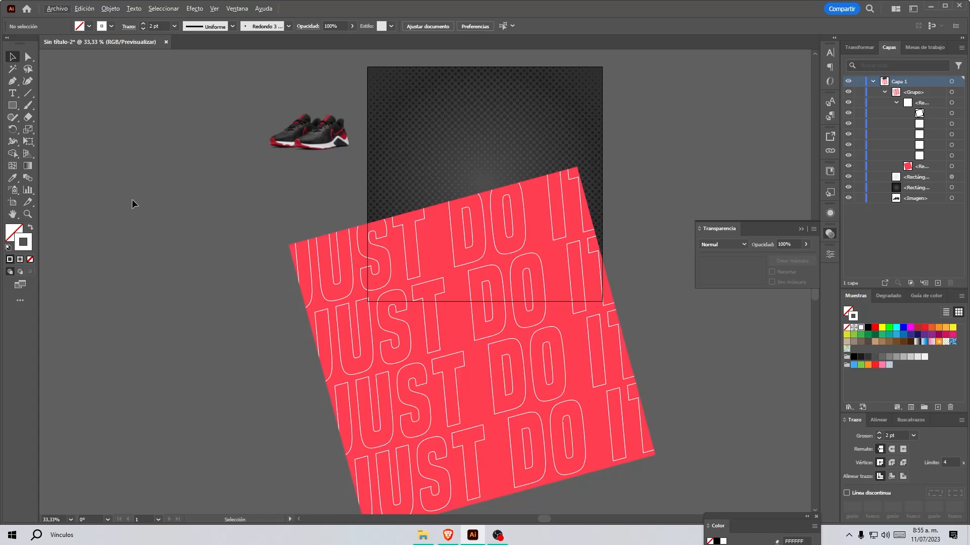
Step: Draw a 1080 × 1080 px square from the background's upper-left corner and clip the rotated red group with it
left_click(17, 107)
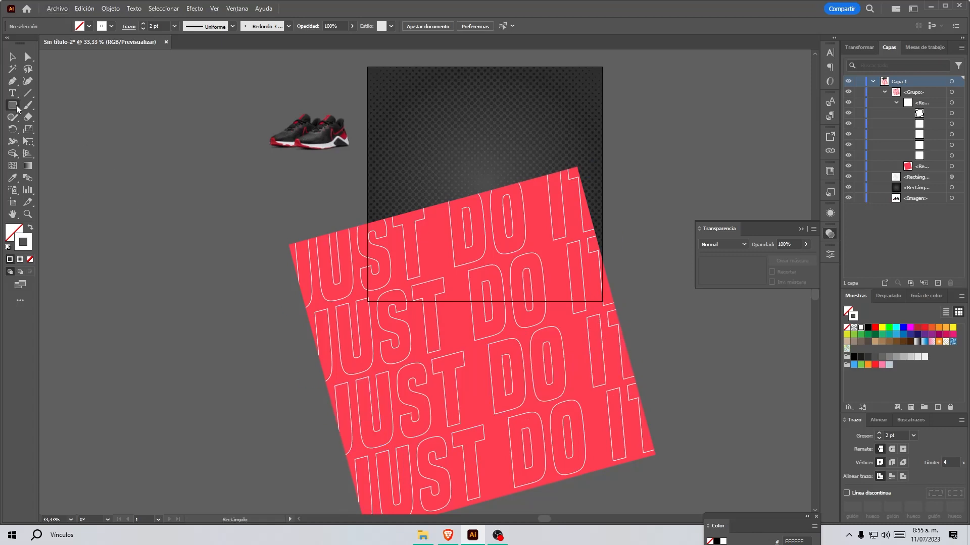
left_click(369, 65)
type("1080")
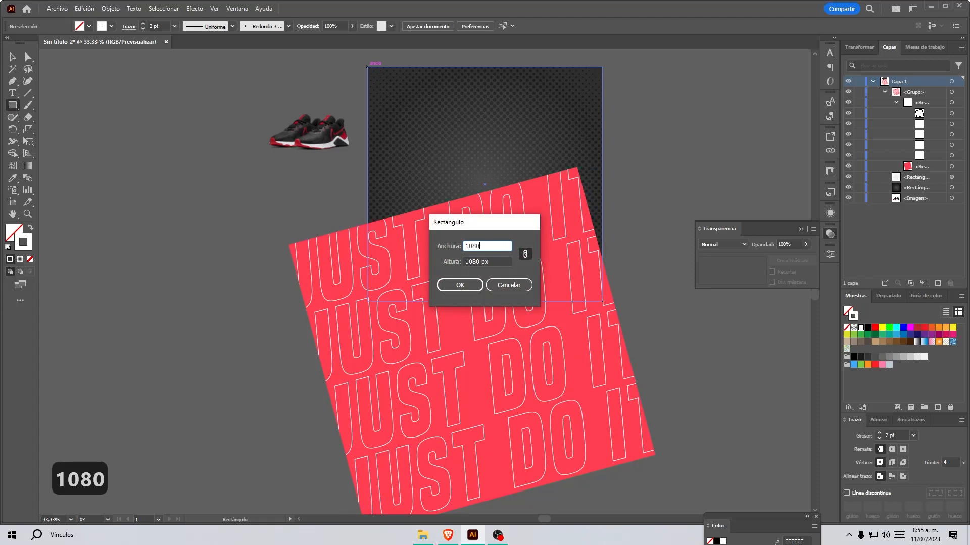
key("Return")
key("v")
left_click(353, 289, "shift")
right_click(353, 287)
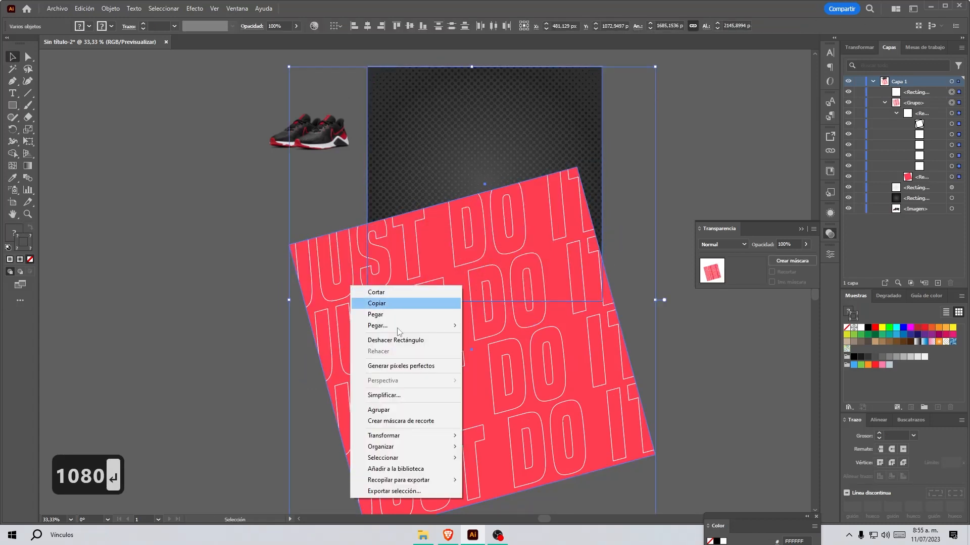
left_click(424, 426)
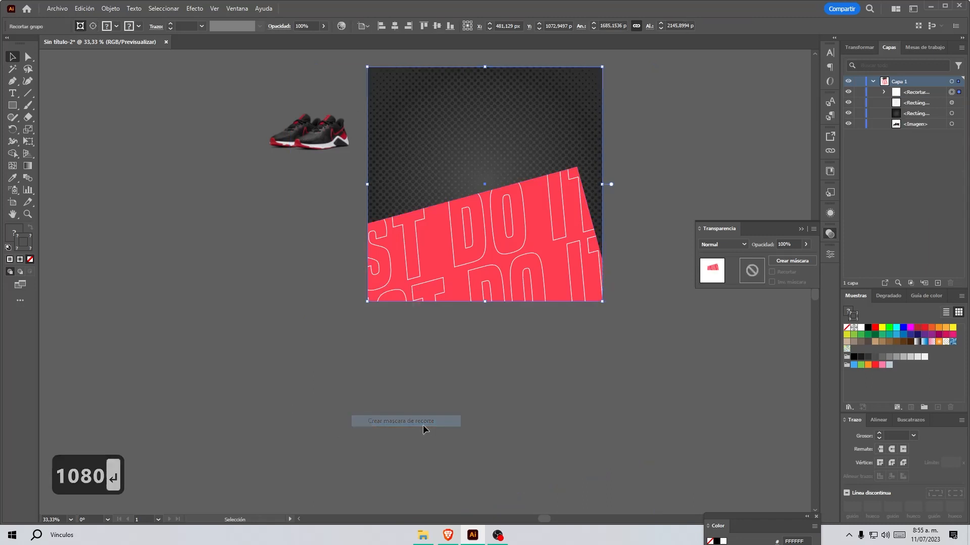
Step: Apply a drop shadow to the red square inside the clipped group: Multiplicar, 60% opacity, X 0 px, Y -20 px, blur 10 px, black
double_click(586, 213)
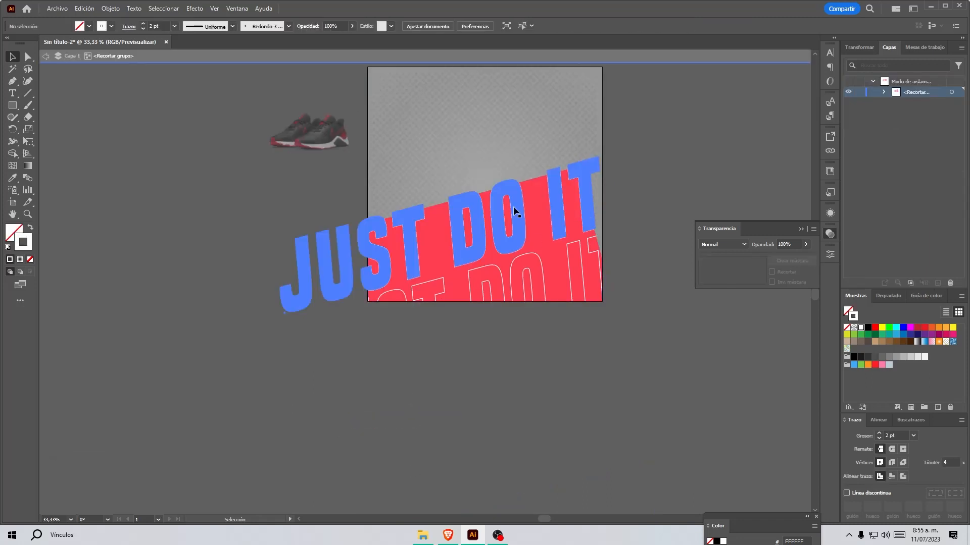
left_click(885, 92)
left_click(896, 113)
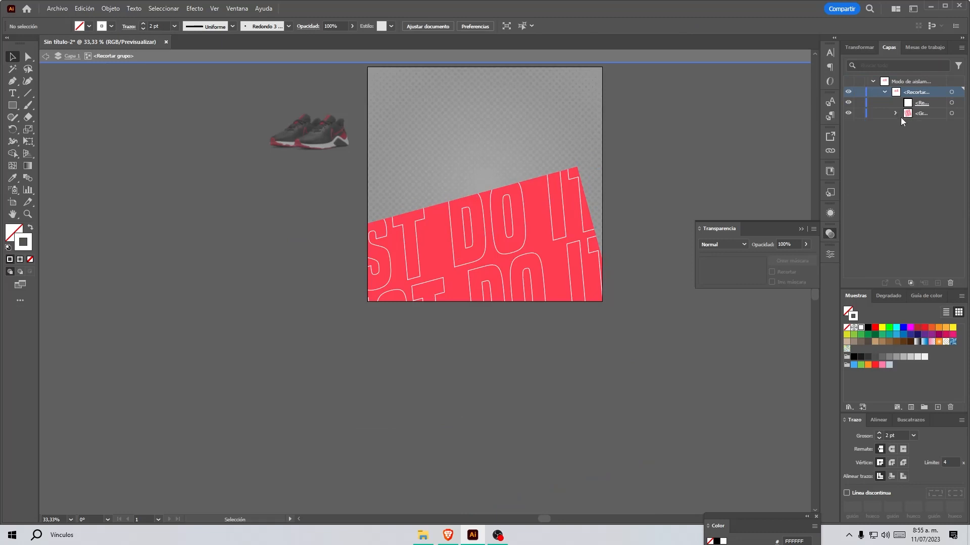
left_click(897, 114)
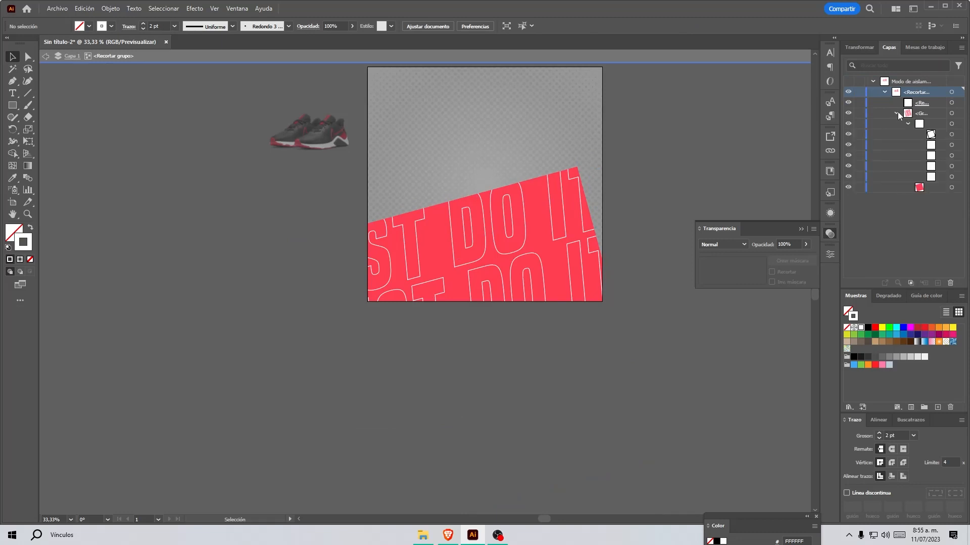
left_click(907, 124)
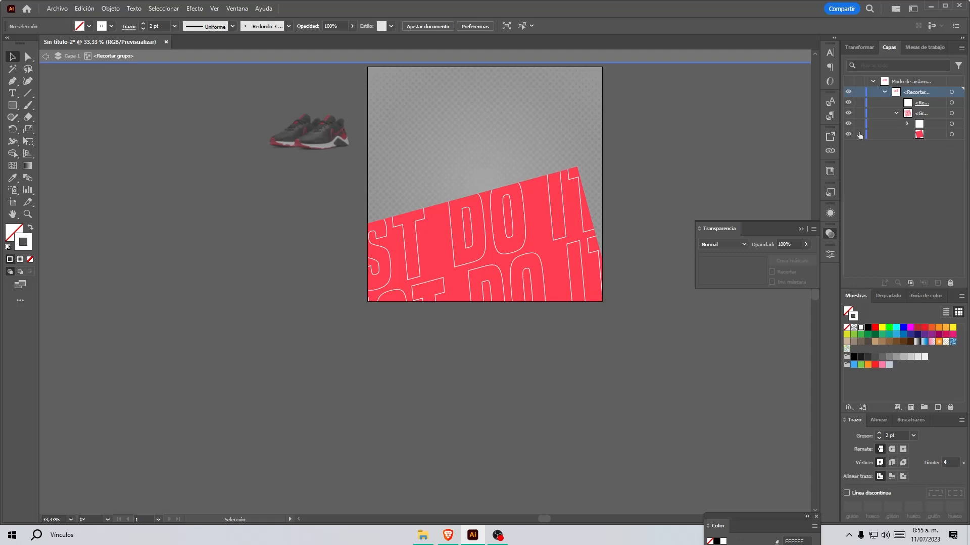
left_click(951, 134)
left_click(201, 9)
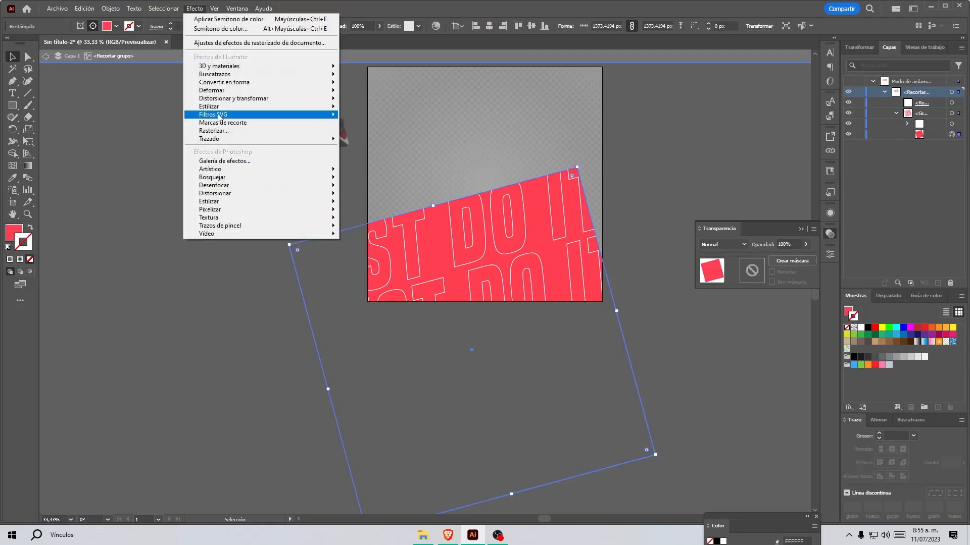
mouse_move(224, 92)
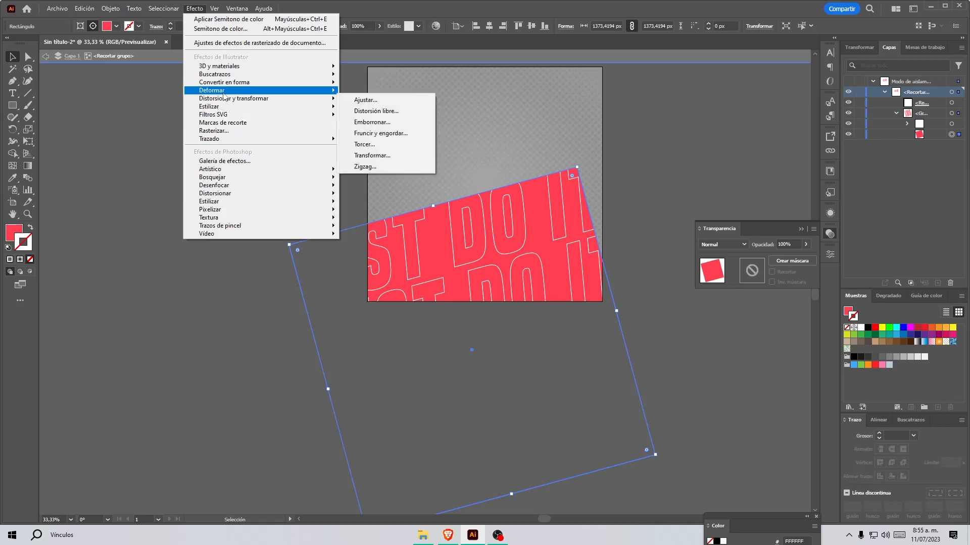
mouse_move(235, 186)
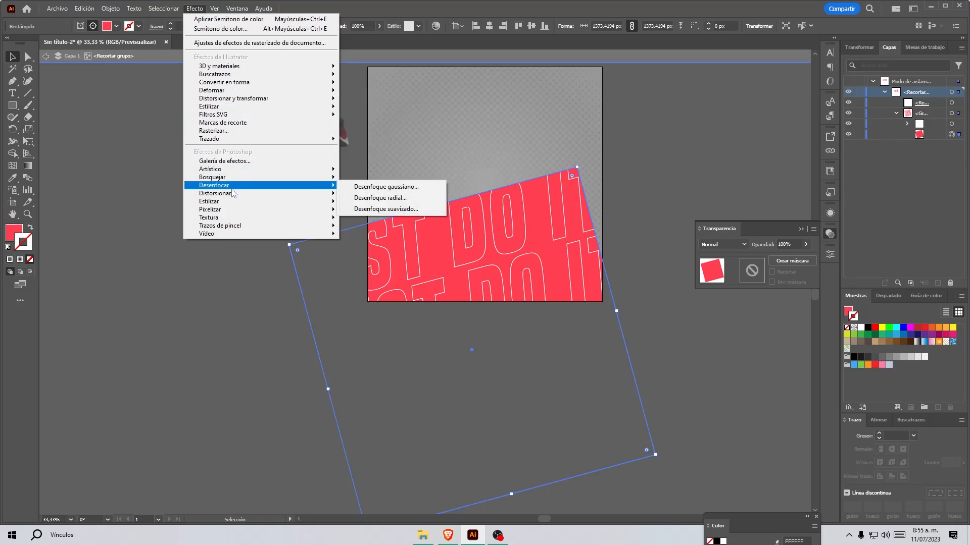
mouse_move(233, 205)
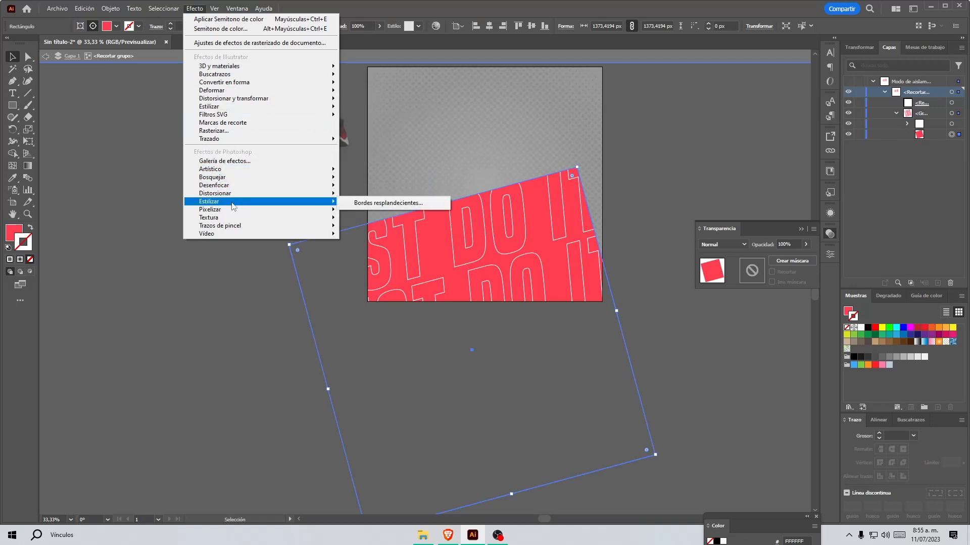
mouse_move(311, 107)
left_click(377, 165)
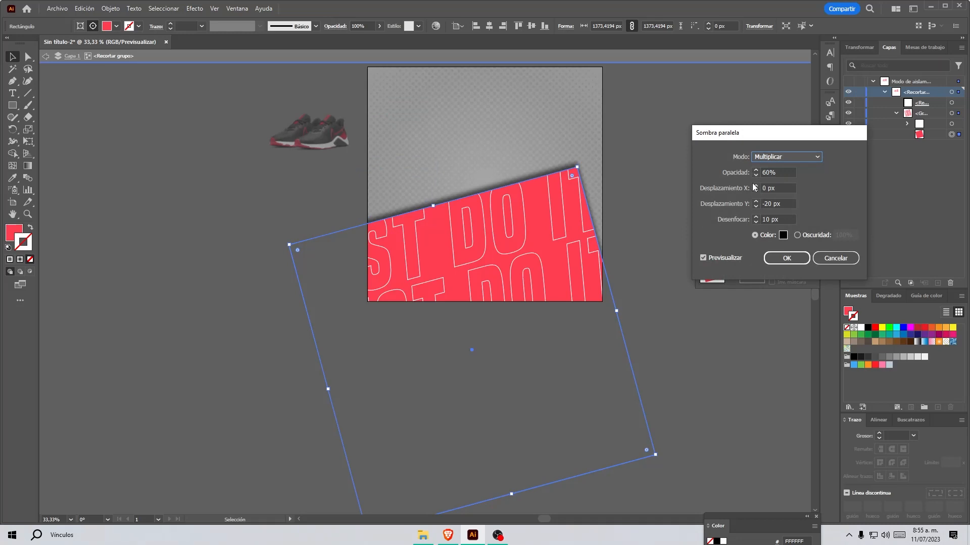
left_click(756, 205)
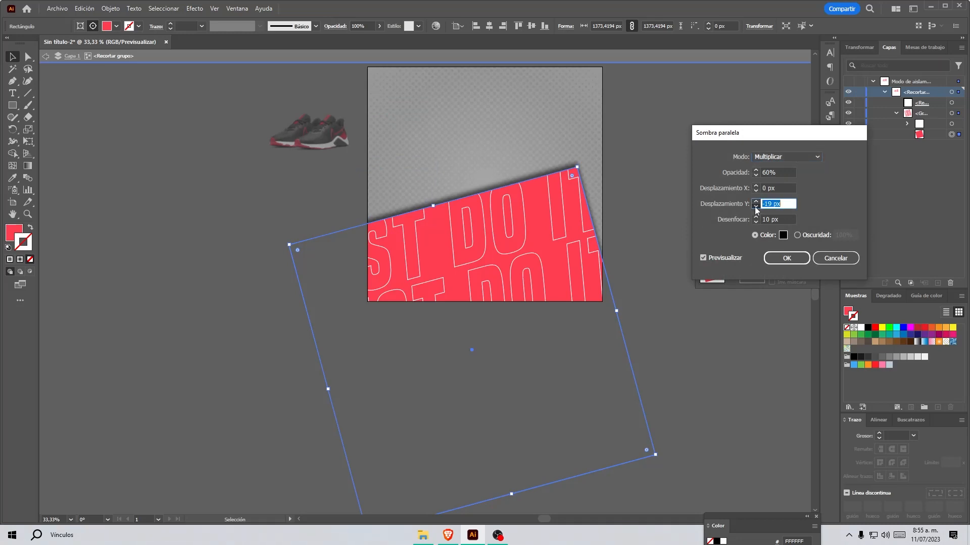
left_click(786, 258)
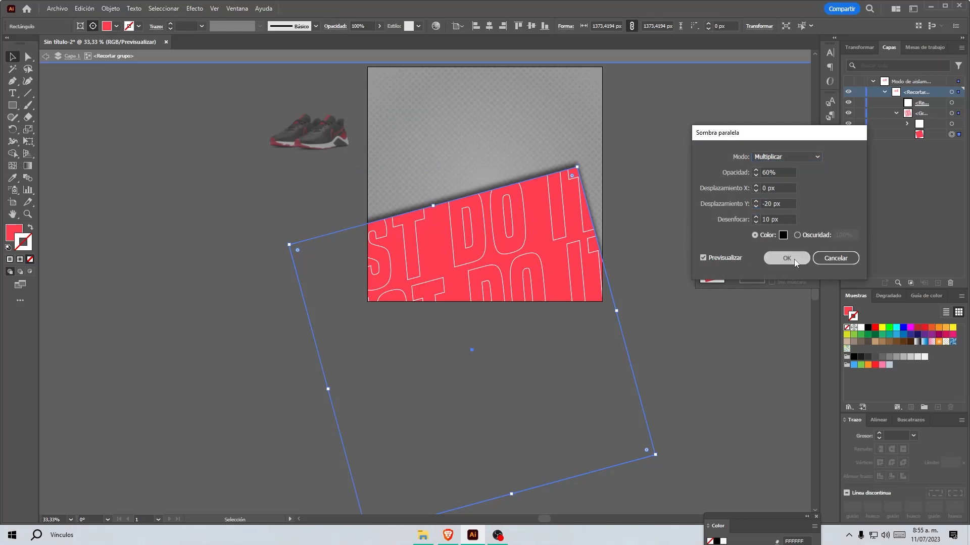
double_click(704, 308)
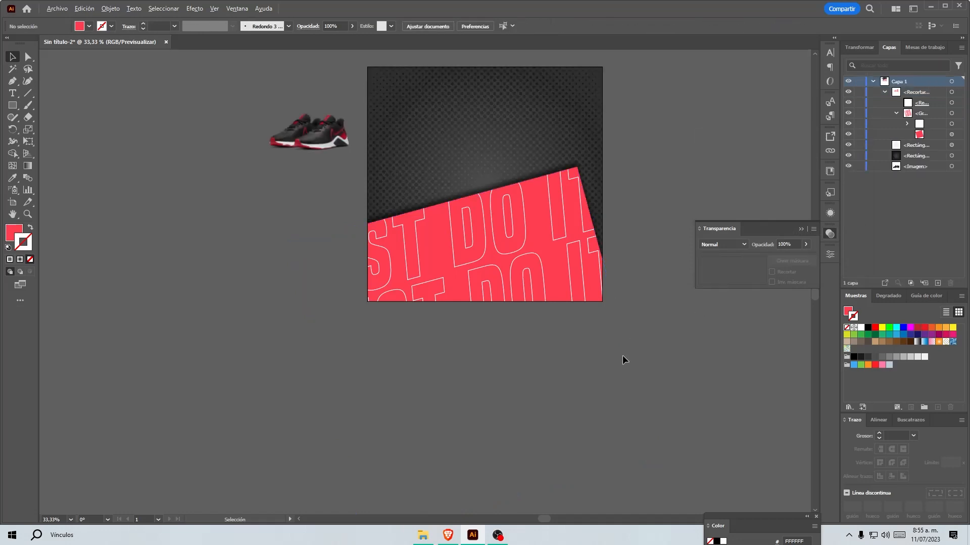
scroll(508, 76, "up", 1)
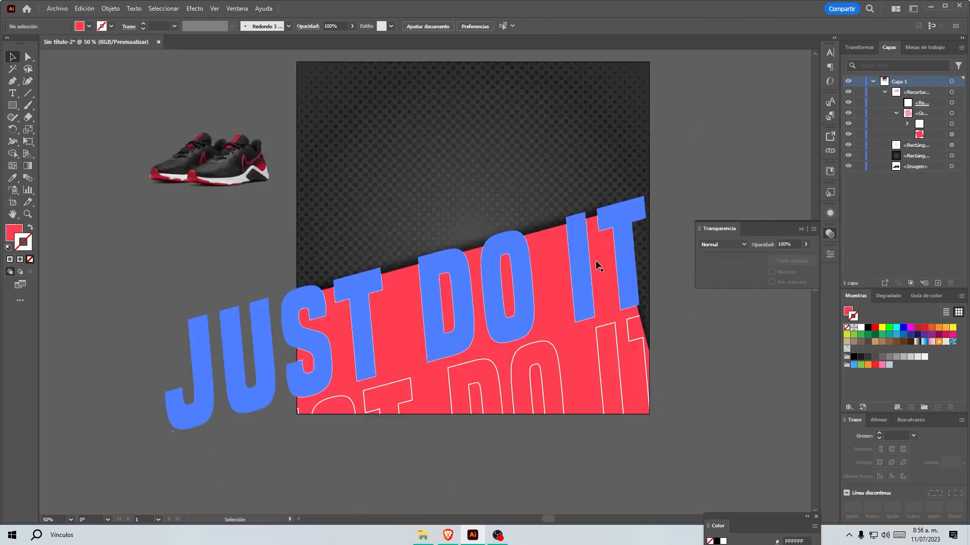
scroll(691, 187, "down", 2)
key("t")
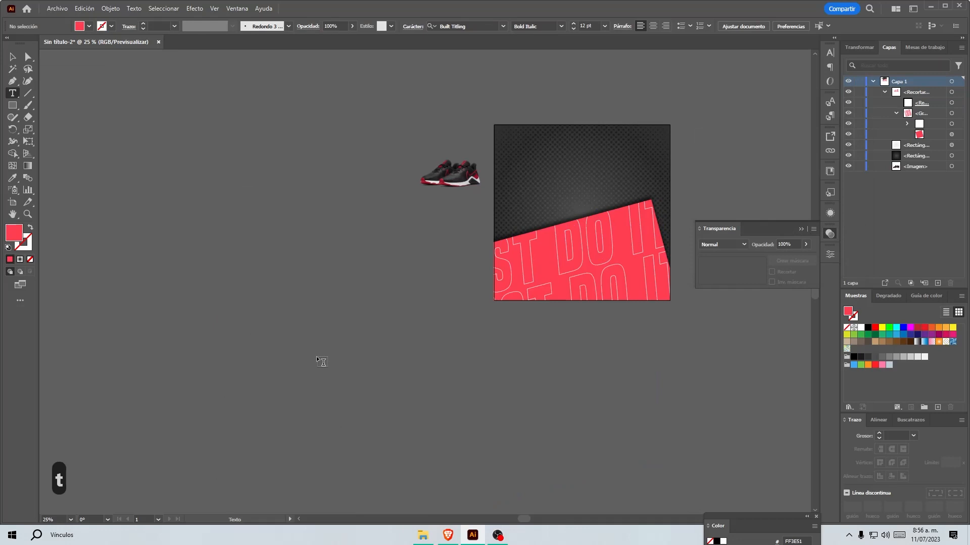
left_click(434, 333)
key("Caps_Lock")
key("Caps_Lock")
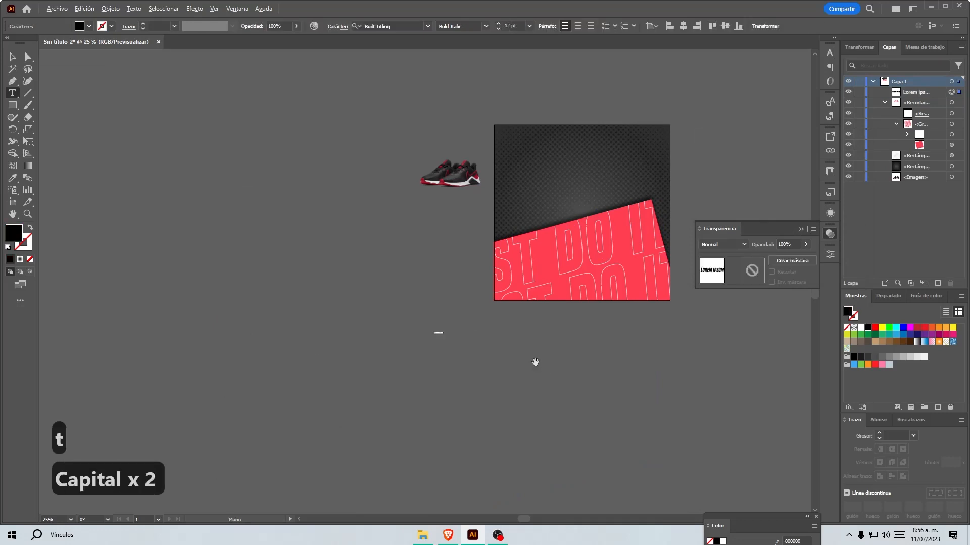
scroll(316, 349, "up", 4)
scroll(254, 338, "down", 3)
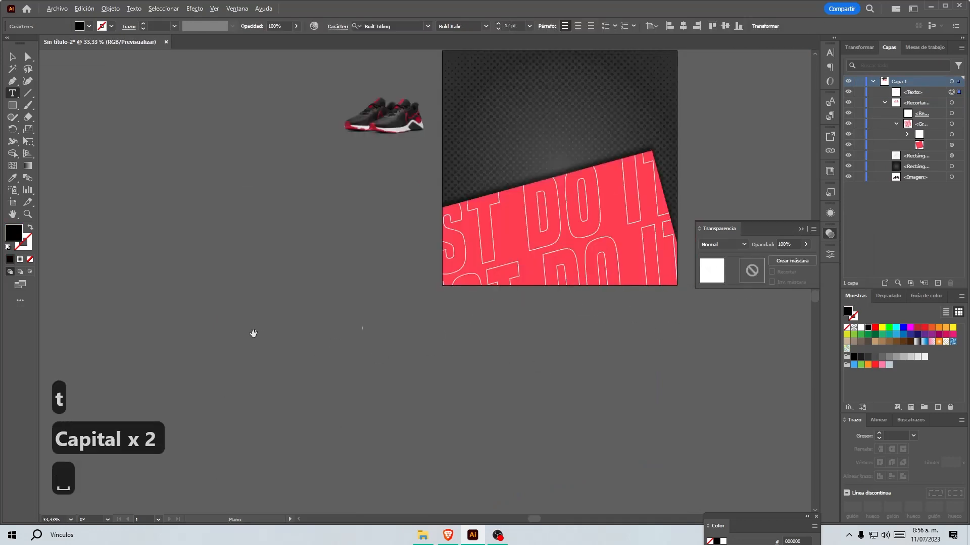
left_click(12, 57)
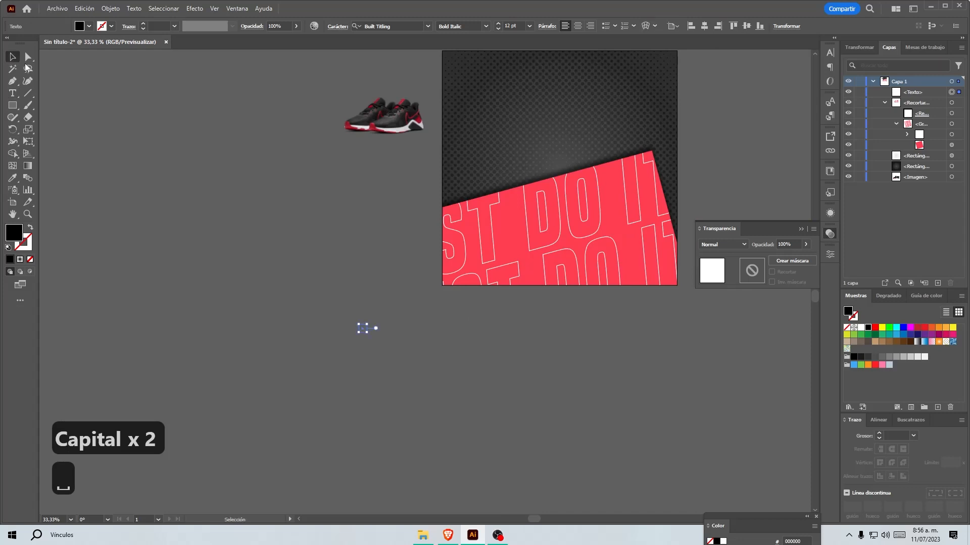
key("Delete")
Step: Add a text object below the sneakers, enlarge it to about 207 pt, and make it read NIKE LEGEND
key("t")
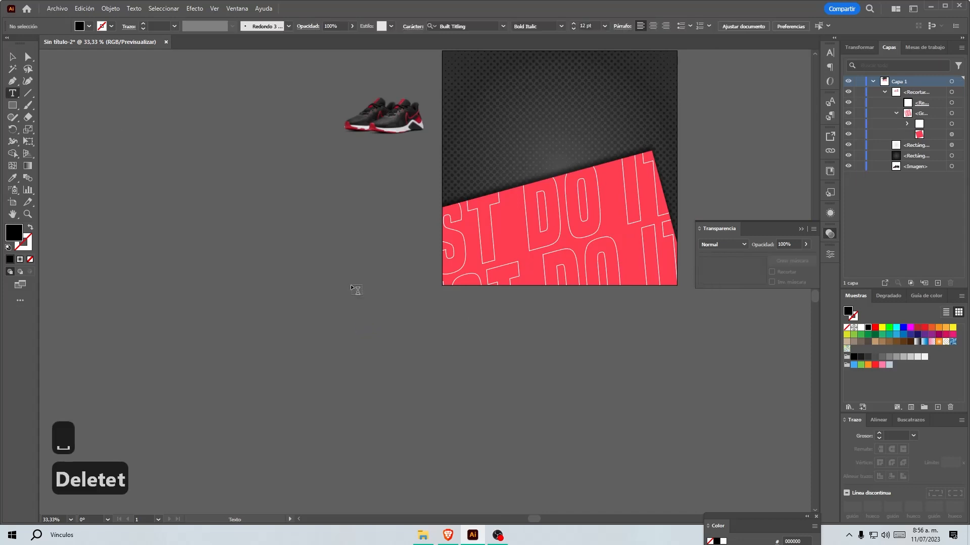
left_click(350, 283)
left_click(504, 23)
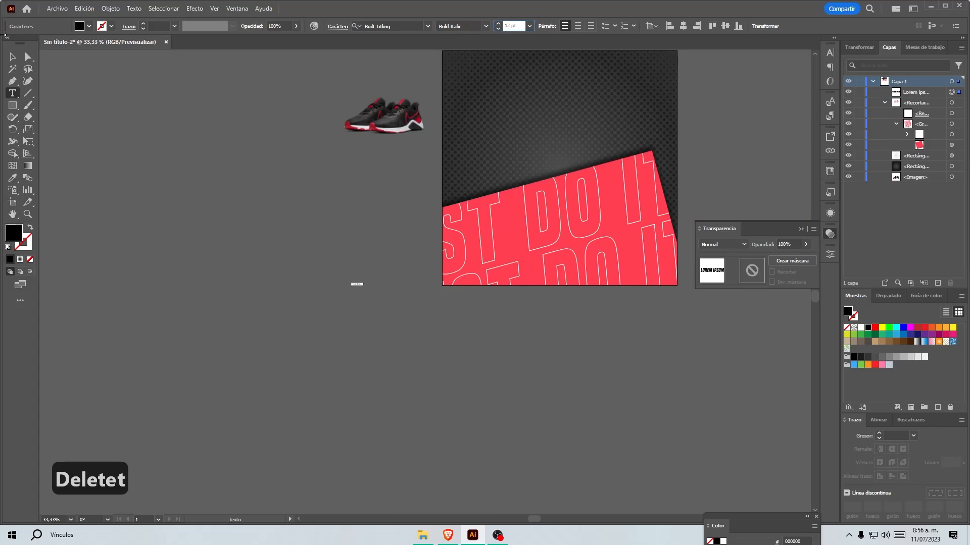
left_click(12, 56)
left_click_drag(364, 288, 650, 422)
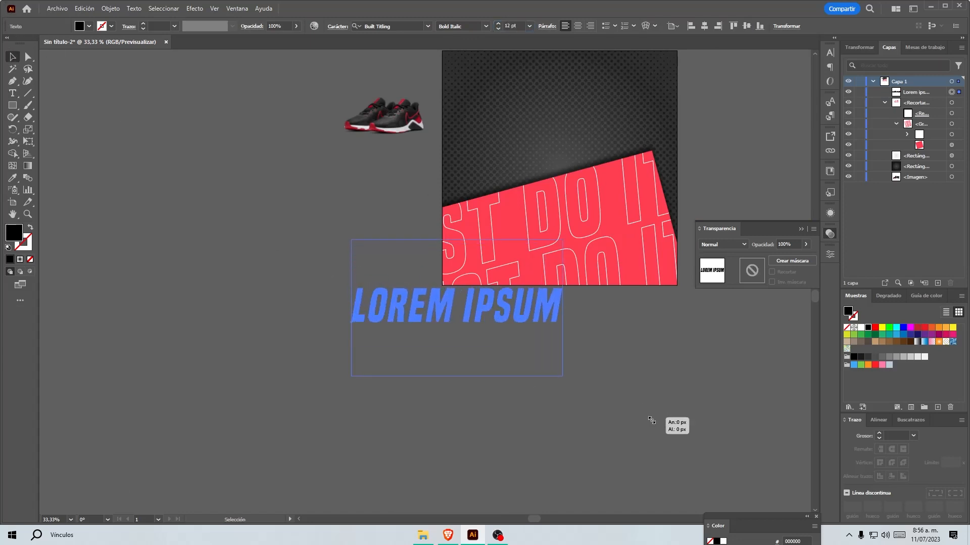
left_click_drag(364, 321, 268, 345)
triple_click(267, 343)
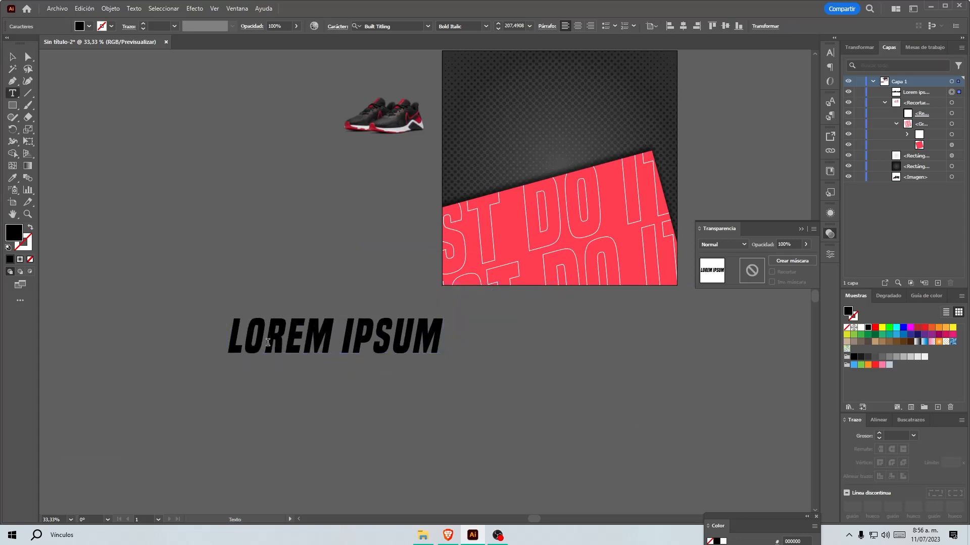
type("NIKE ")
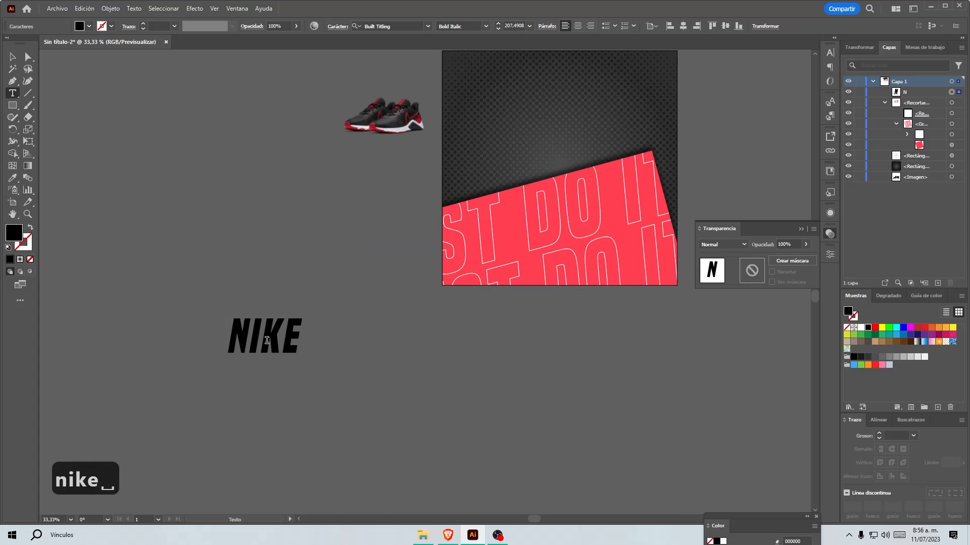
type("legend")
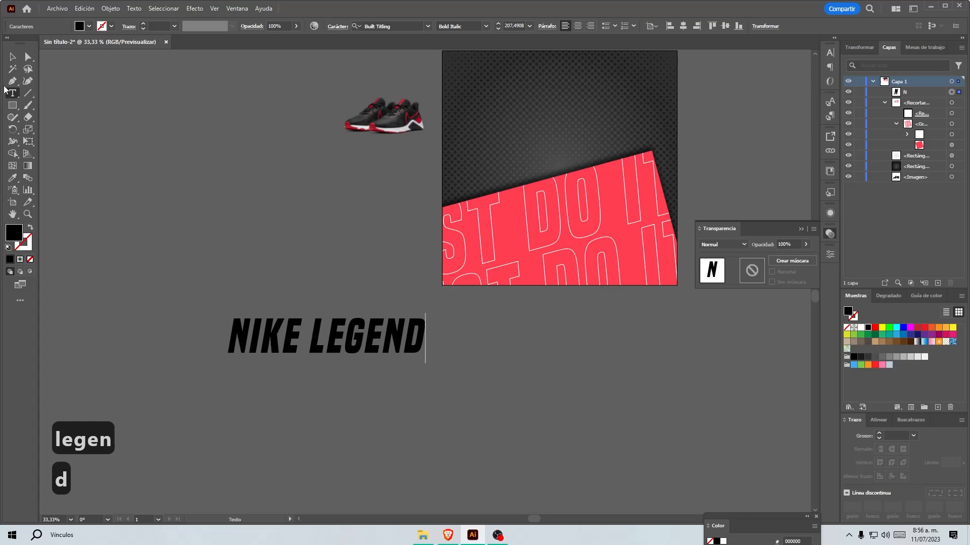
left_click(13, 57)
Step: Fit NIKE LEGEND near the upper edge of the dark background at about 170 pt and fill it white
scroll(323, 404, "up", 3)
left_click_drag(317, 426, 532, 259)
left_click_drag(584, 204, 602, 117)
scroll(651, 154, "up", 1)
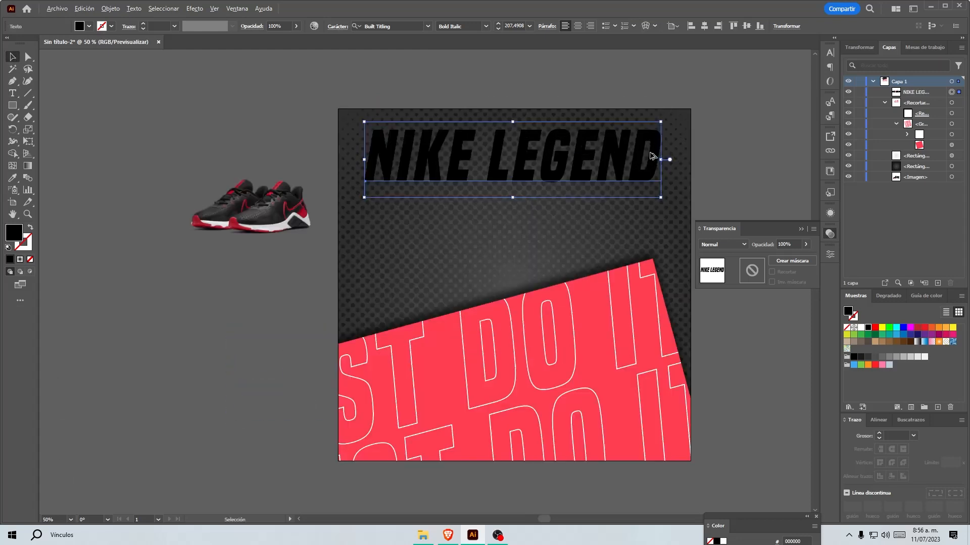
left_click_drag(661, 197, 609, 184)
scroll(511, 173, "up", 4)
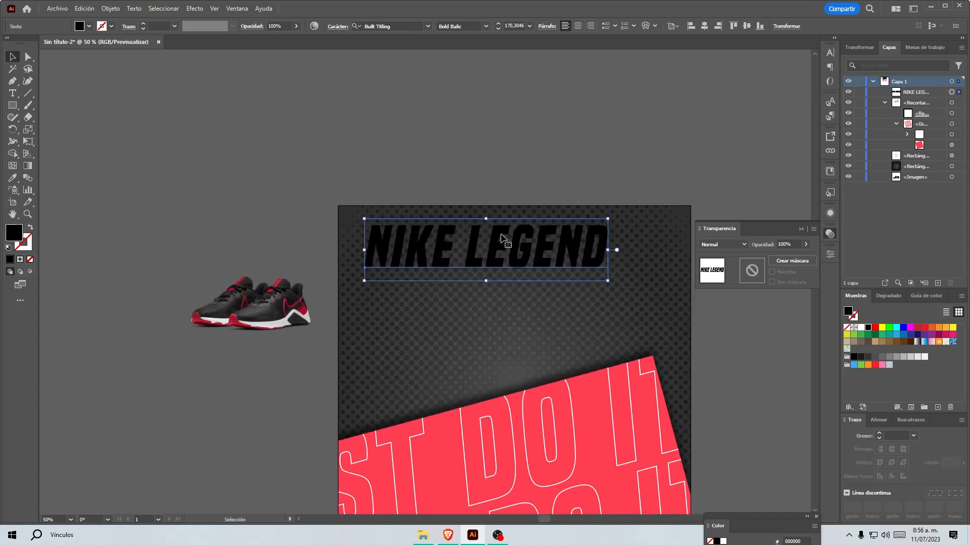
left_click(861, 328)
Step: Duplicate the NIKE LEGEND text straight above the artboard and change the copy to ESSENTIAL 2
left_click_drag(506, 265, 504, 173)
double_click(504, 172)
key("ctrl+a")
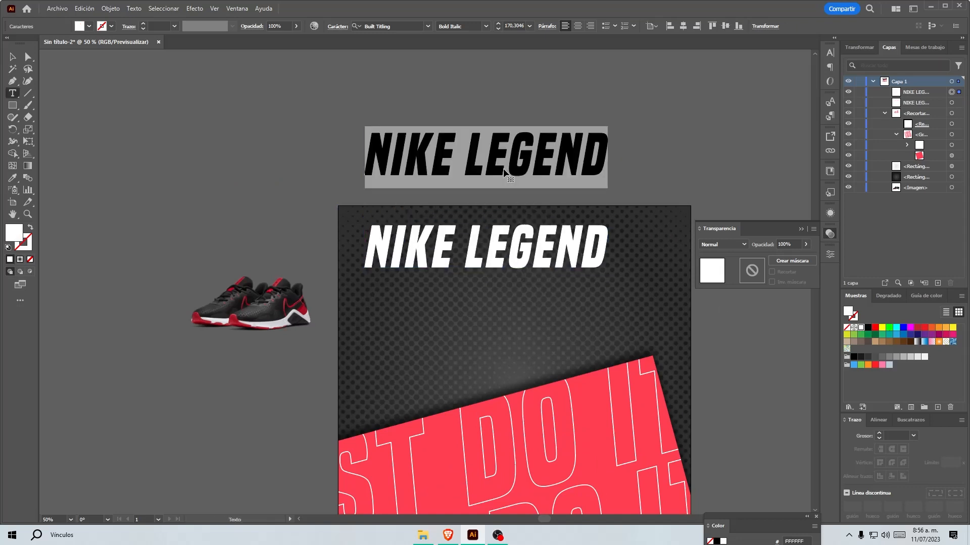
type("ESSEN")
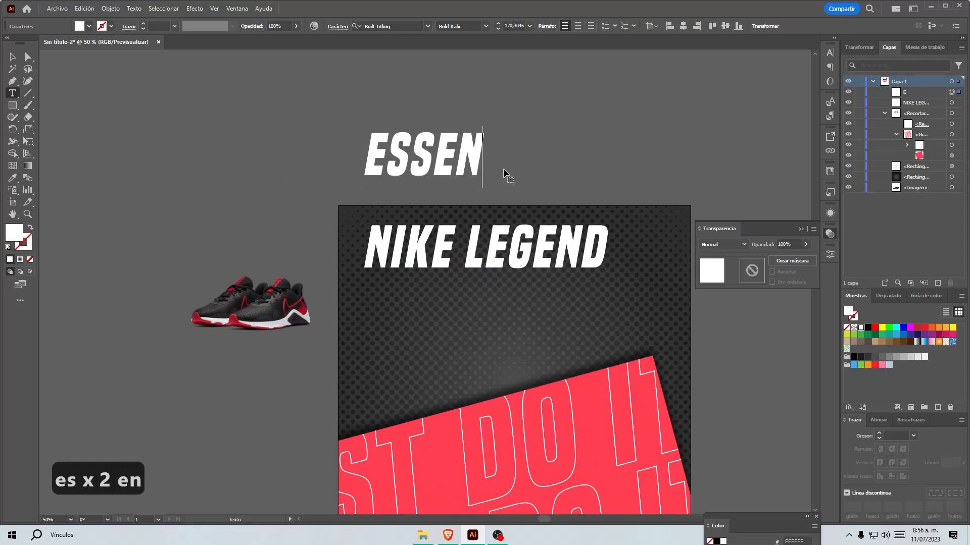
type("TIAL")
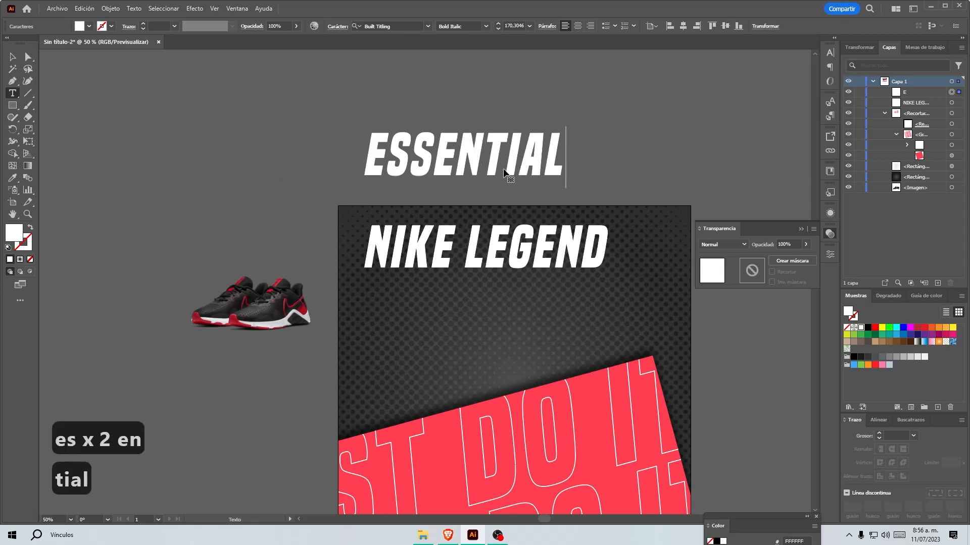
type(" 2")
left_click(13, 57)
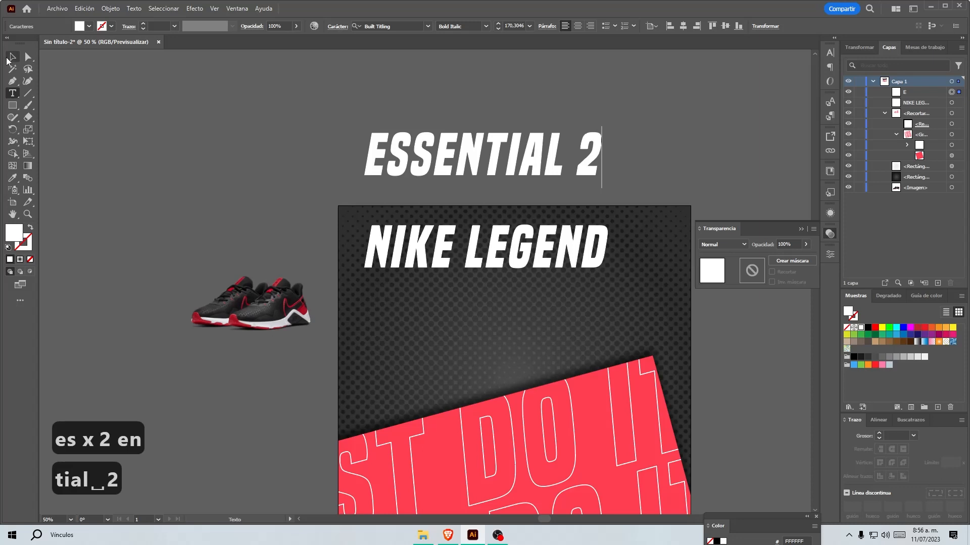
Step: Set ESSENTIAL 2 in LEMON MILK Bold Italic and fit it directly under NIKE LEGEND at about 114 pt
left_click(427, 26)
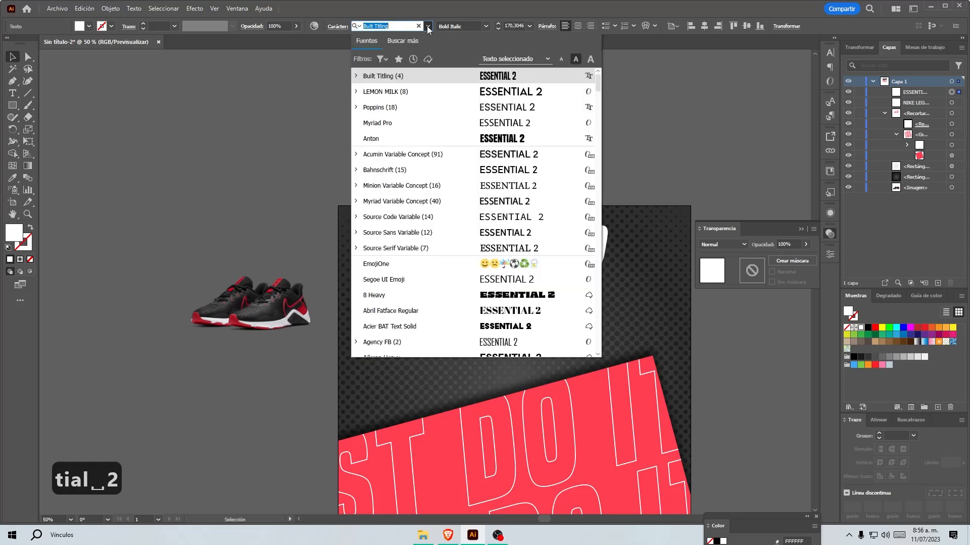
left_click(398, 93)
left_click(485, 25)
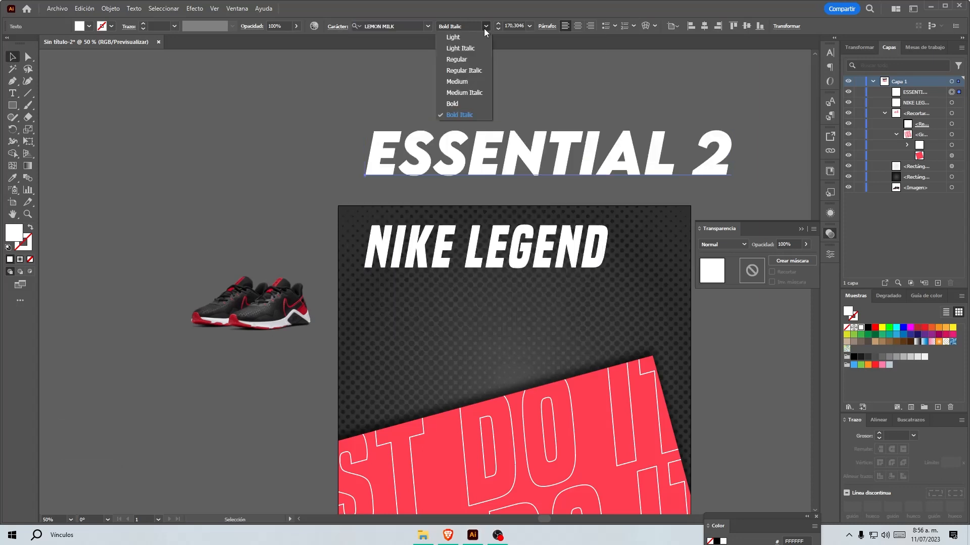
left_click(459, 115)
left_click_drag(528, 165, 481, 357)
left_click_drag(724, 340, 603, 335)
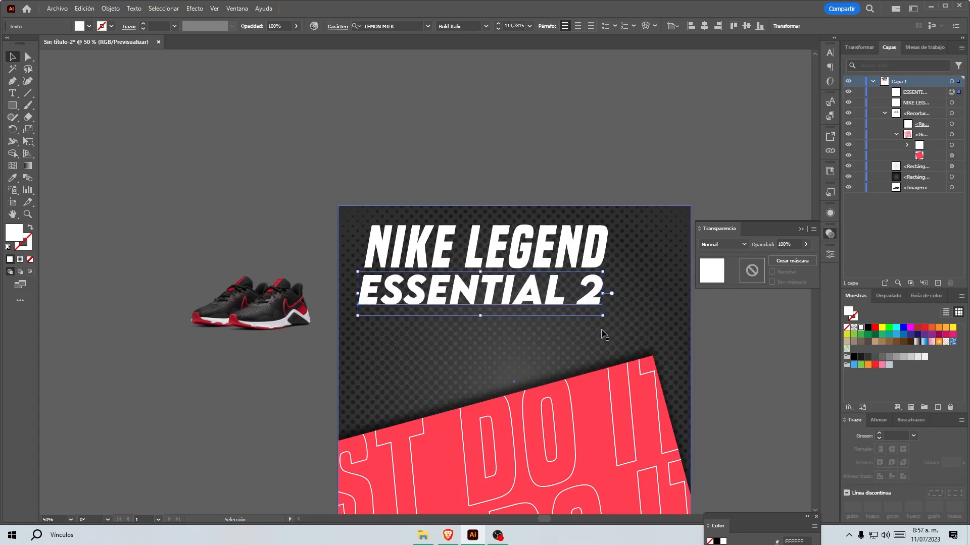
Step: Turn ESSENTIAL 2 into outlined text with no fill and a white 2 pt stroke
left_click(30, 228)
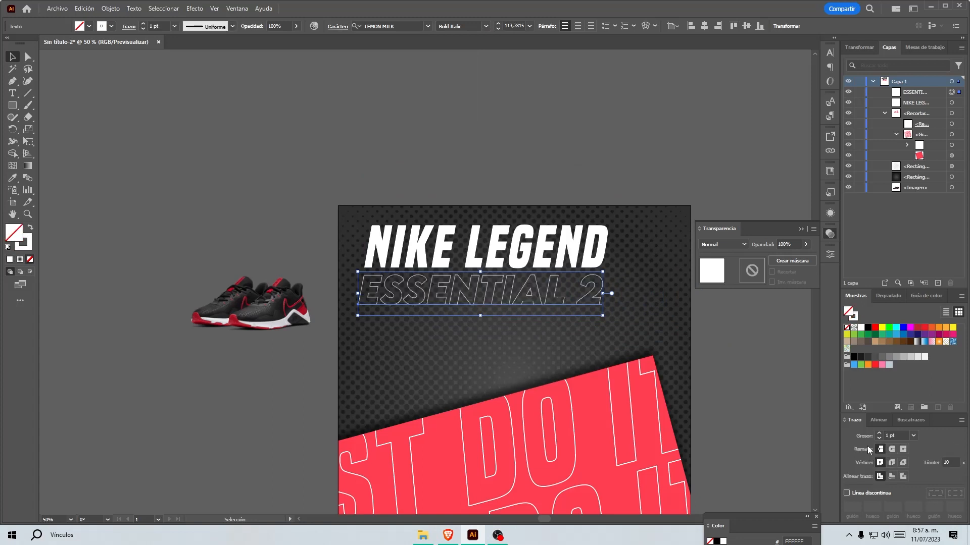
left_click(879, 434)
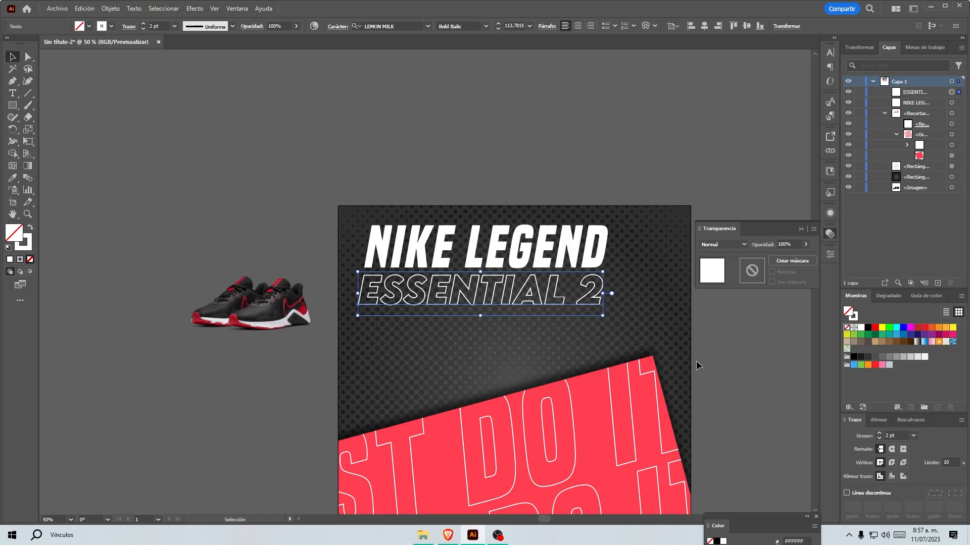
left_click(721, 349)
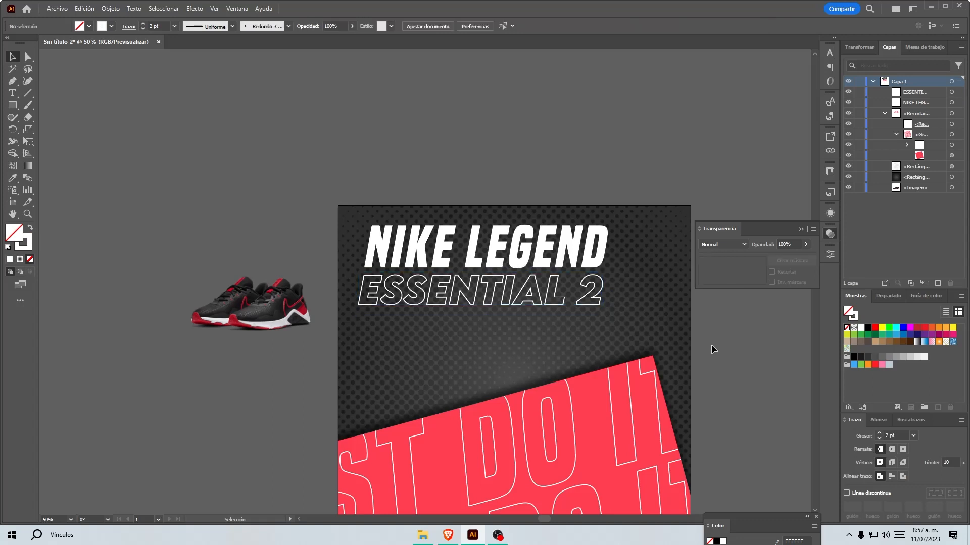
Step: Add a 12 pt text object outside the artboard, below the sneakers, spelling POSTER vertically with one letter per line
scroll(604, 306, "down", 3)
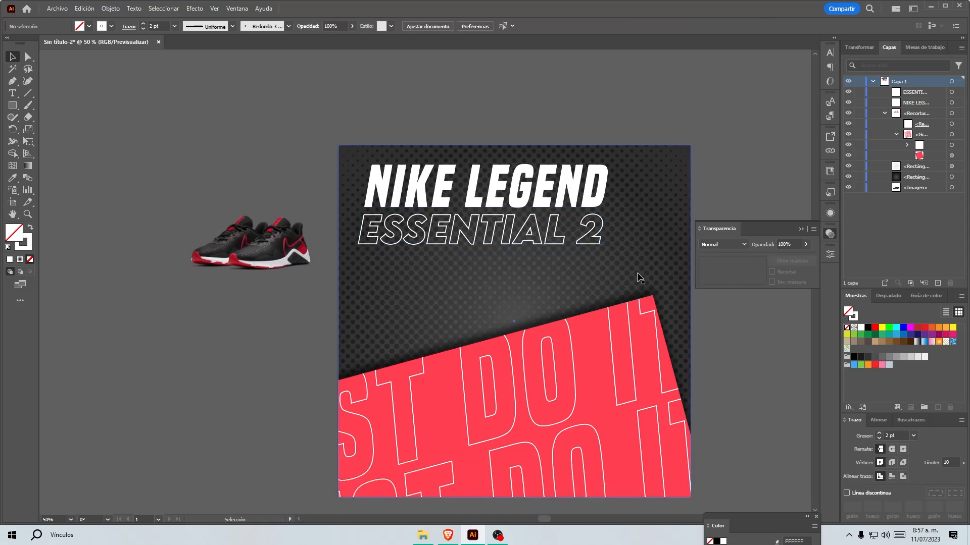
scroll(436, 292, "down", 1)
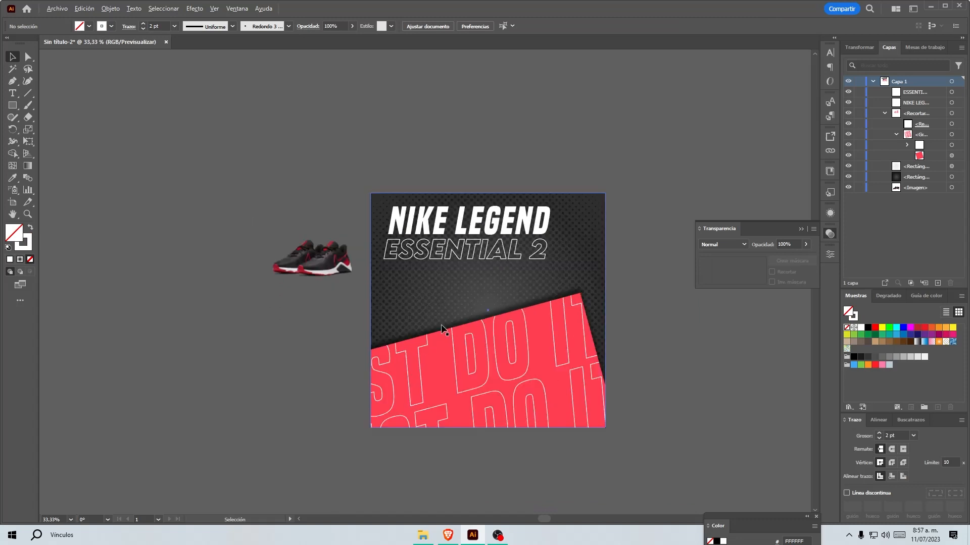
scroll(441, 362, "up", 1)
scroll(258, 285, "down", 2)
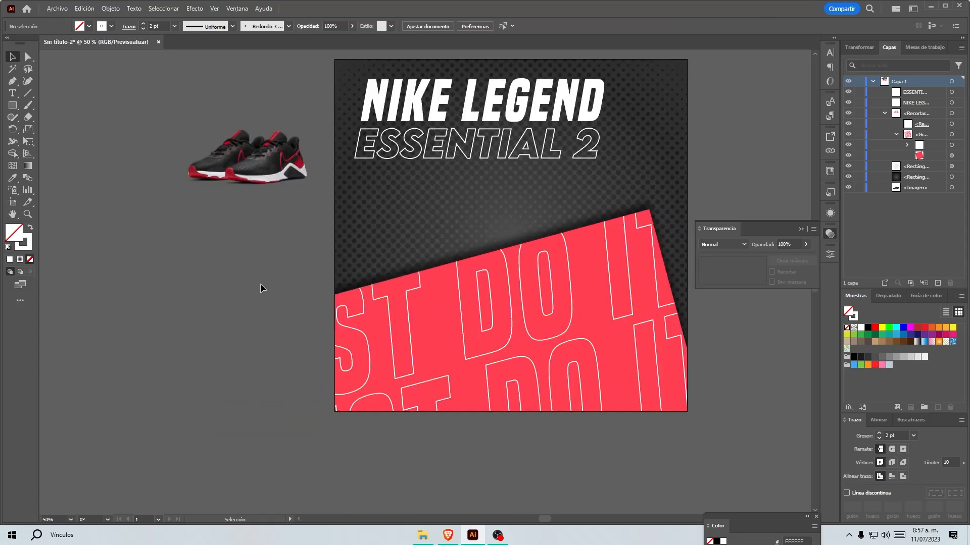
scroll(167, 222, "up", 1)
key("t")
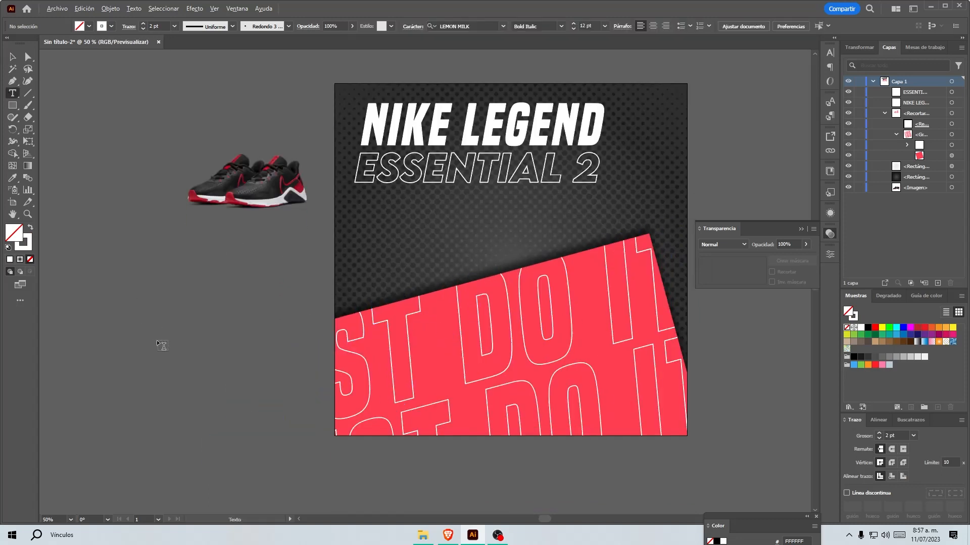
scroll(137, 417, "up", 1)
left_click(241, 275)
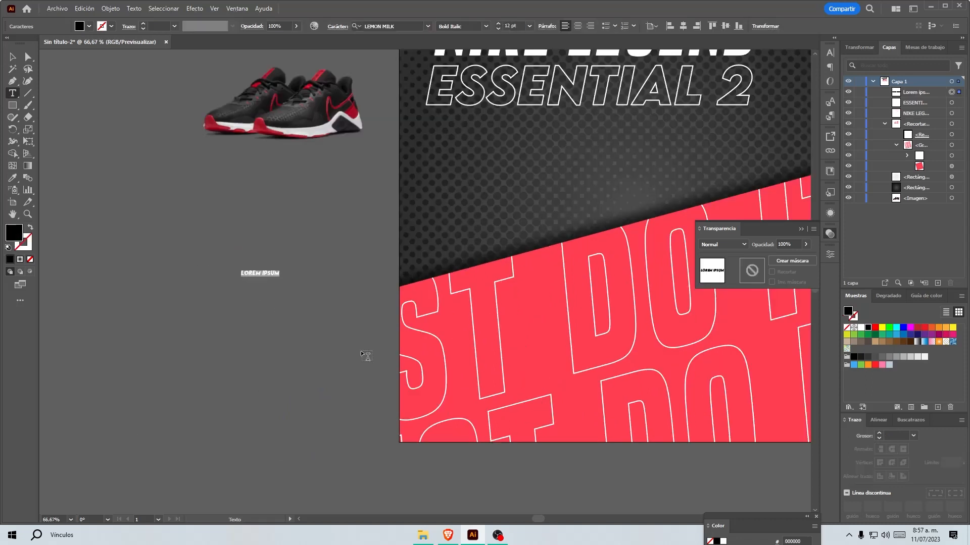
type("p")
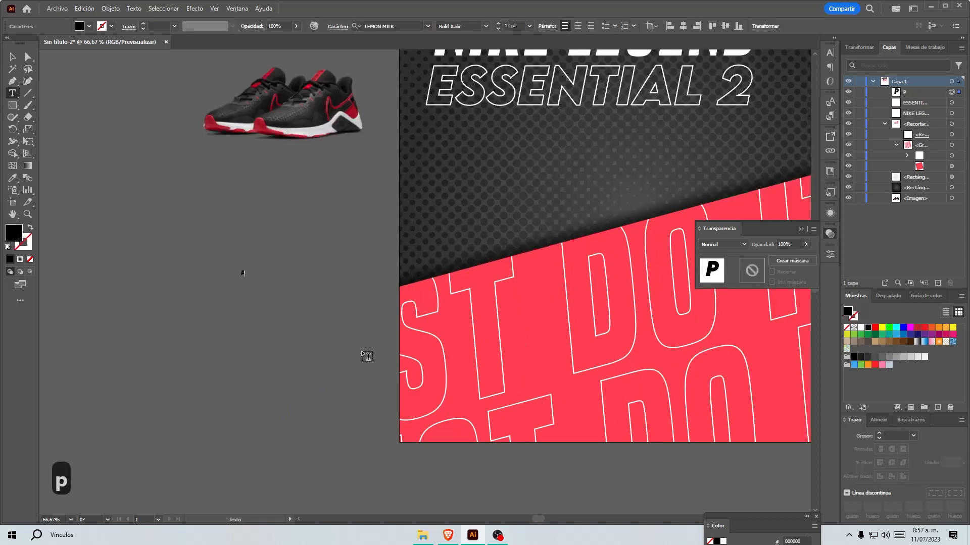
key("Return")
type("o")
key("Return")
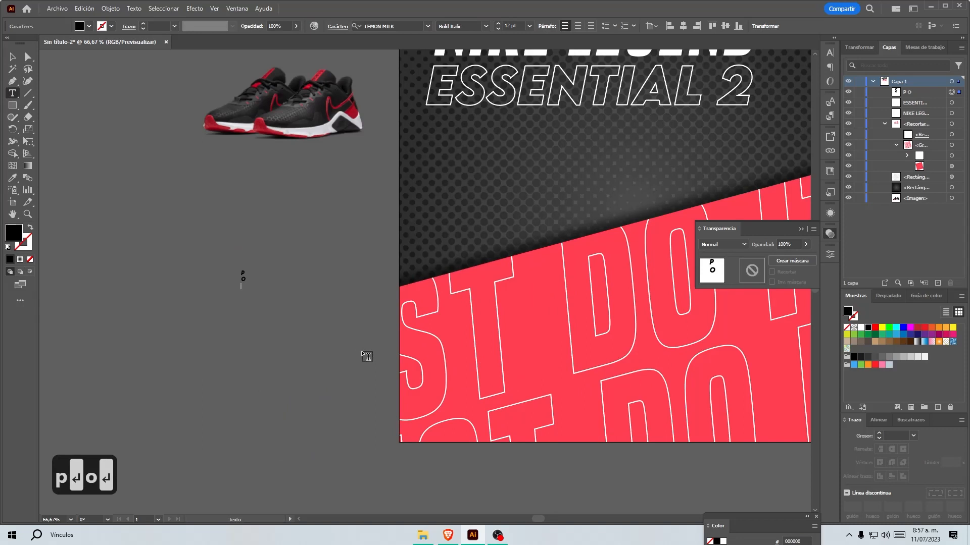
type("s")
key("Return")
type("t")
key("Return")
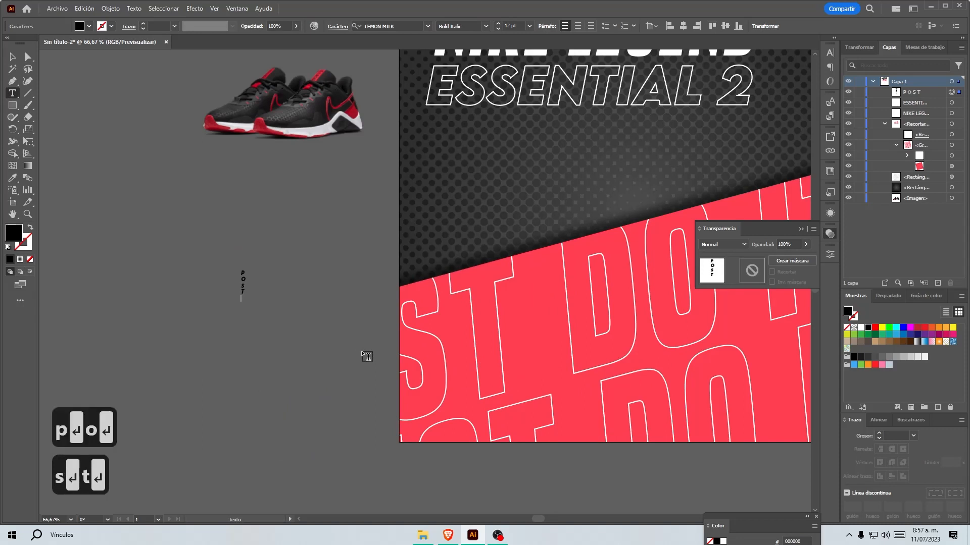
type("e")
key("Return")
type("r")
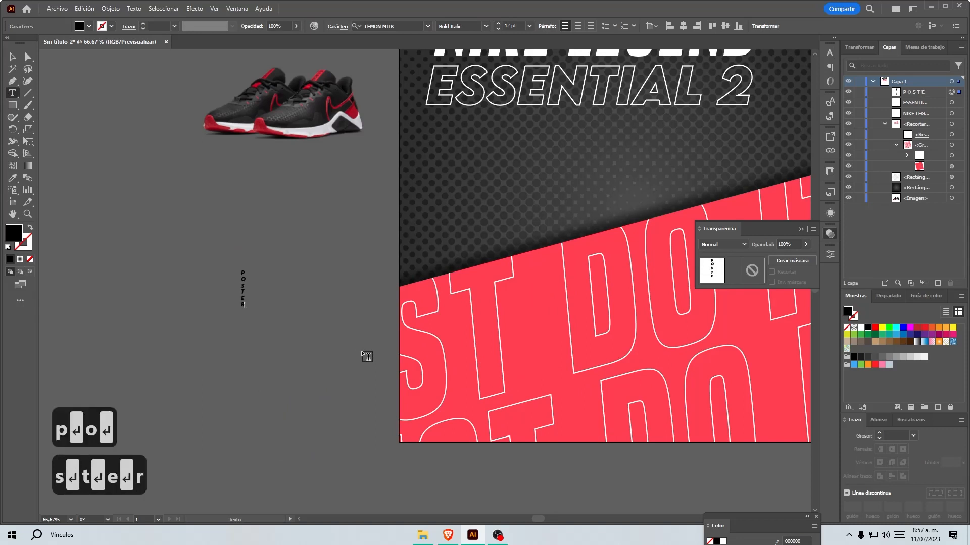
left_click(12, 56)
Step: Duplicate the vertical POSTER text beside the original and change the copy to DESING, one letter per line
scroll(216, 302, "up", 4)
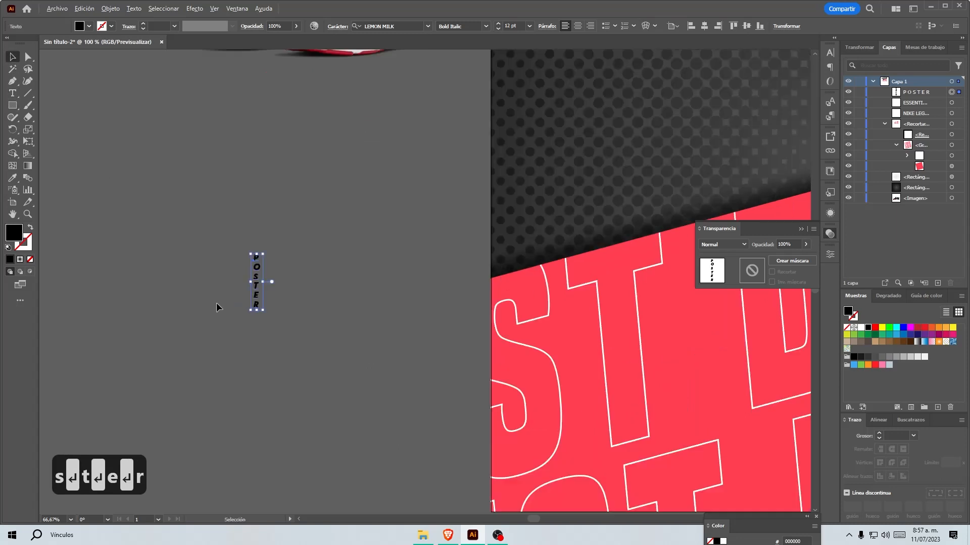
left_click_drag(272, 260, 318, 261)
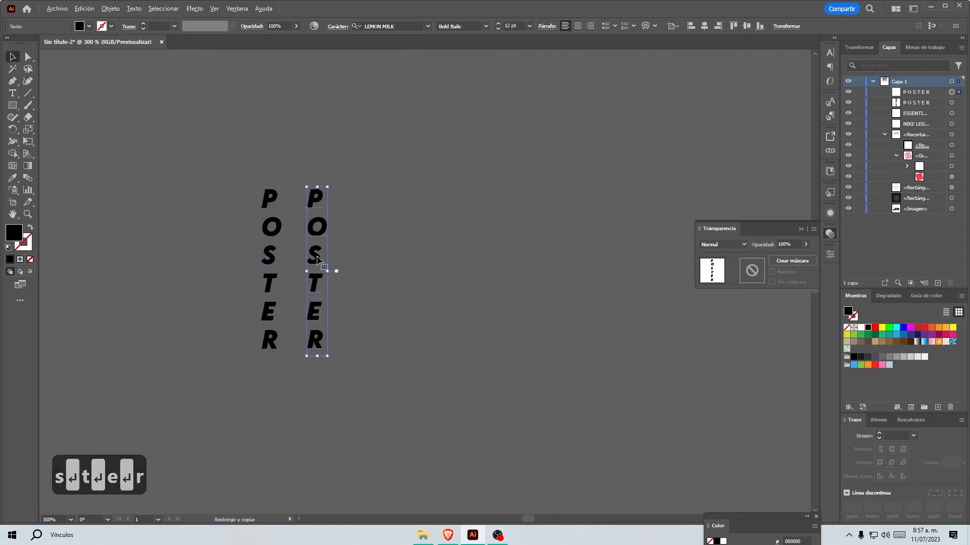
double_click(316, 255)
key("ctrl+a")
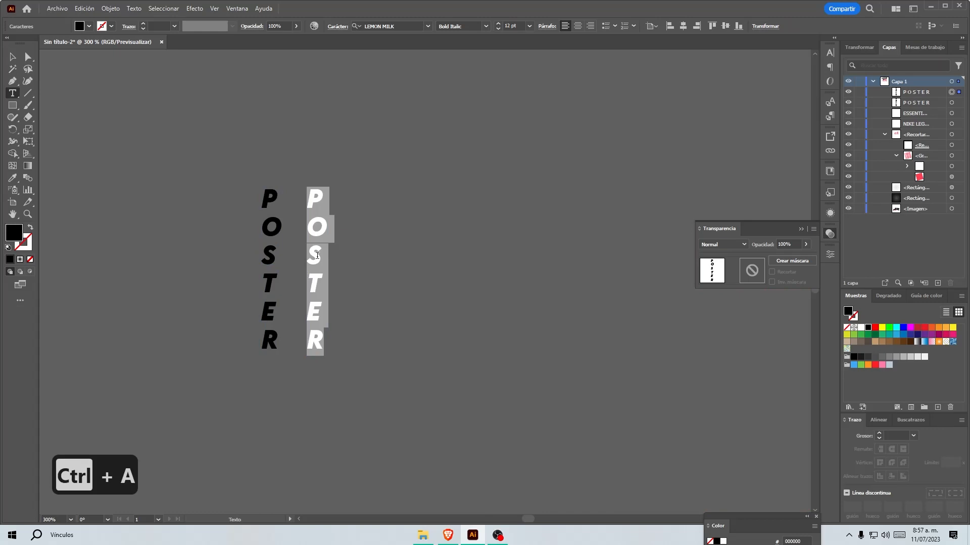
type("d")
key("Return")
type("e")
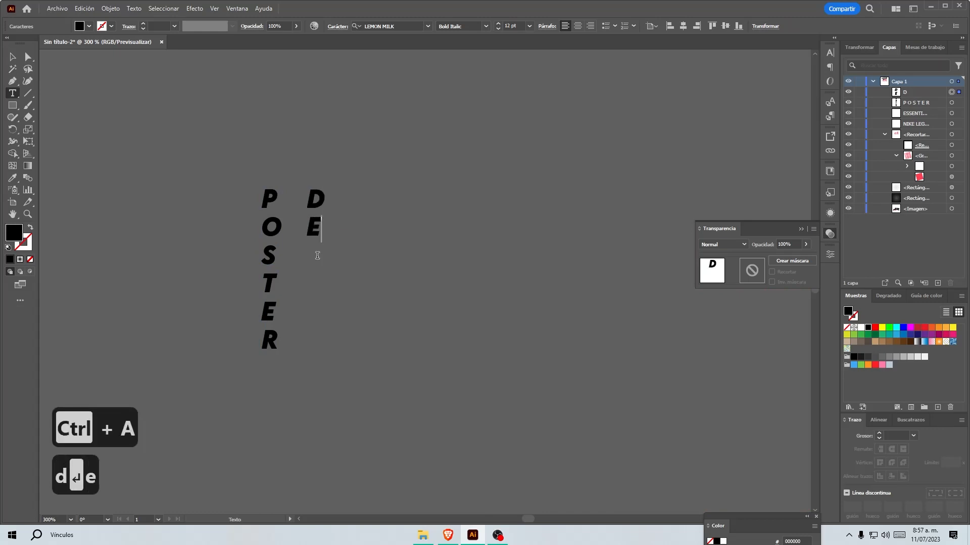
key("Return")
type("s")
key("Return")
type("i")
key("Return")
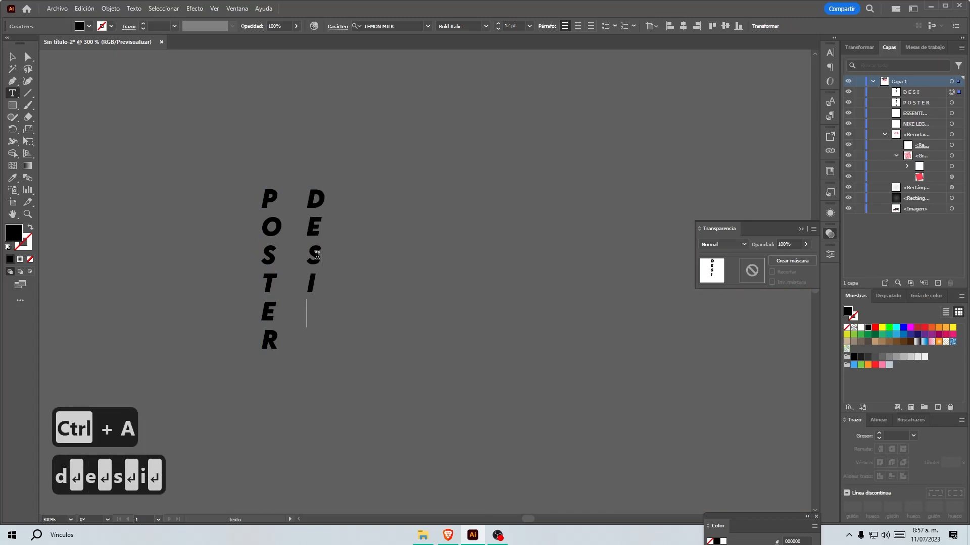
type("n")
key("Return")
type("g")
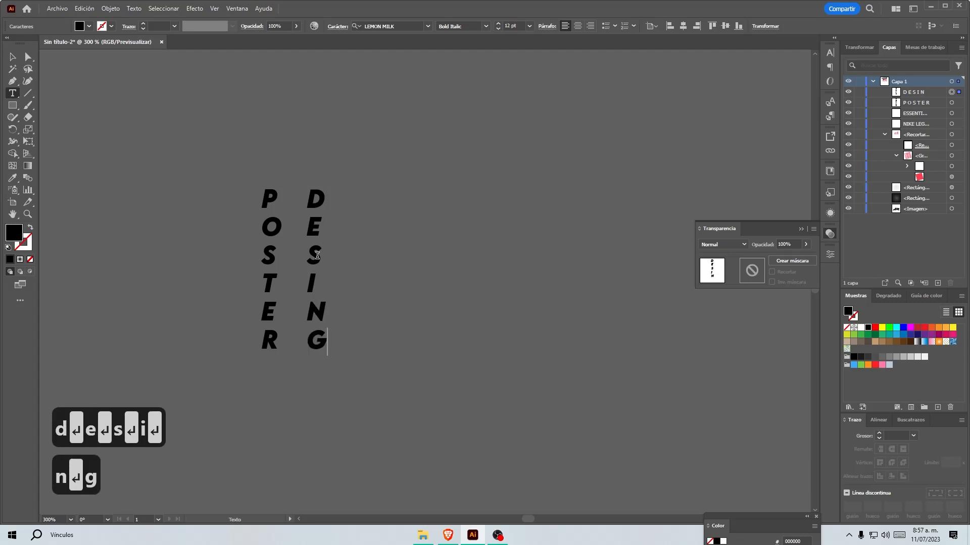
left_click(8, 61)
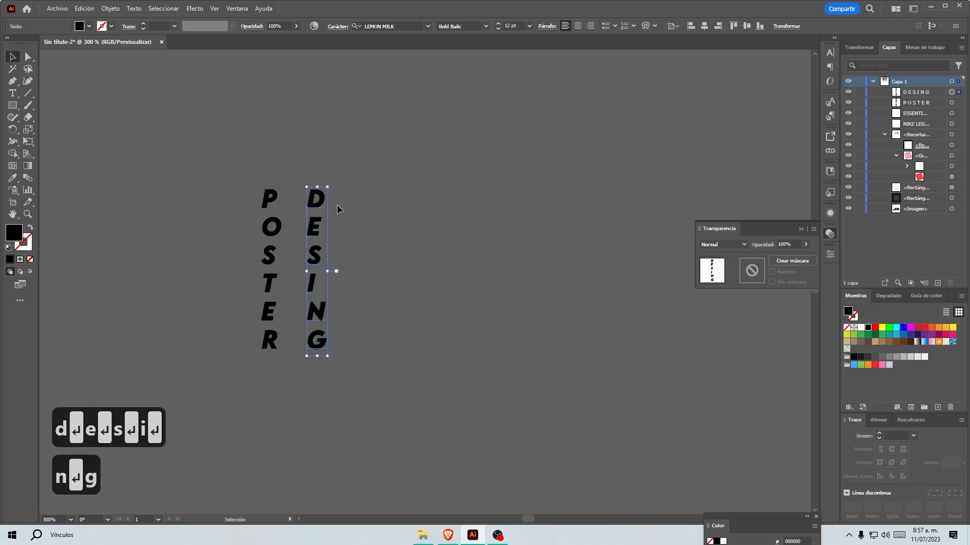
Step: Set both vertical texts, POSTER and DESING, in LEMON MILK Medium with centred paragraph alignment
left_click_drag(208, 219, 435, 301)
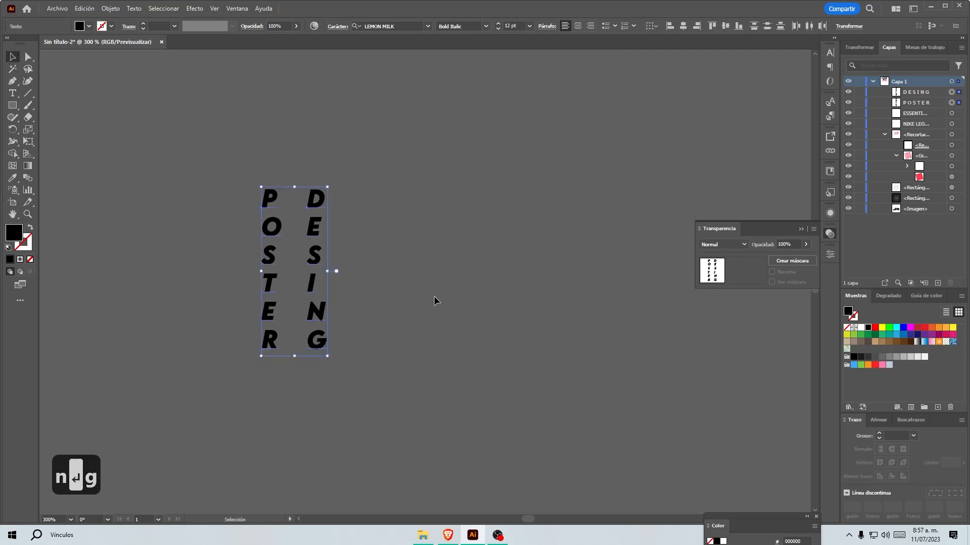
left_click(488, 27)
left_click(469, 83)
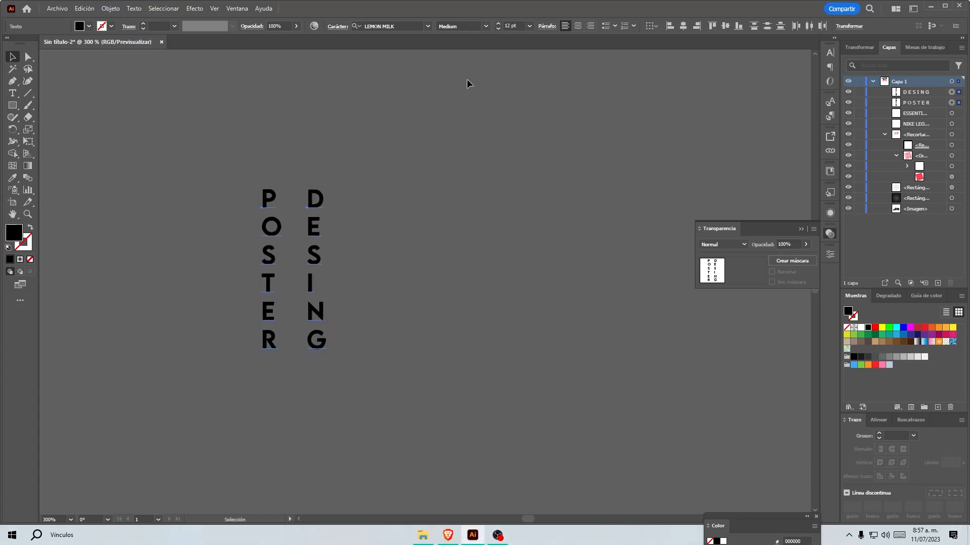
left_click(578, 26)
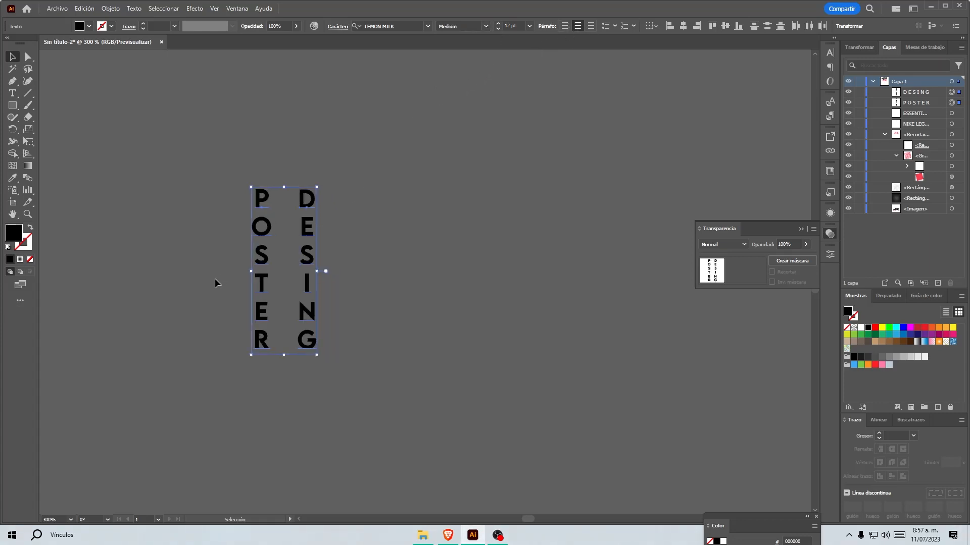
Step: Move POSTER and DESING onto the artboard below the start of ESSENTIAL 2 and enlarge them to about 25 pt
scroll(215, 280, "down", 3)
left_click_drag(247, 303, 521, 115)
scroll(263, 414, "down", 1)
scroll(308, 267, "up", 1)
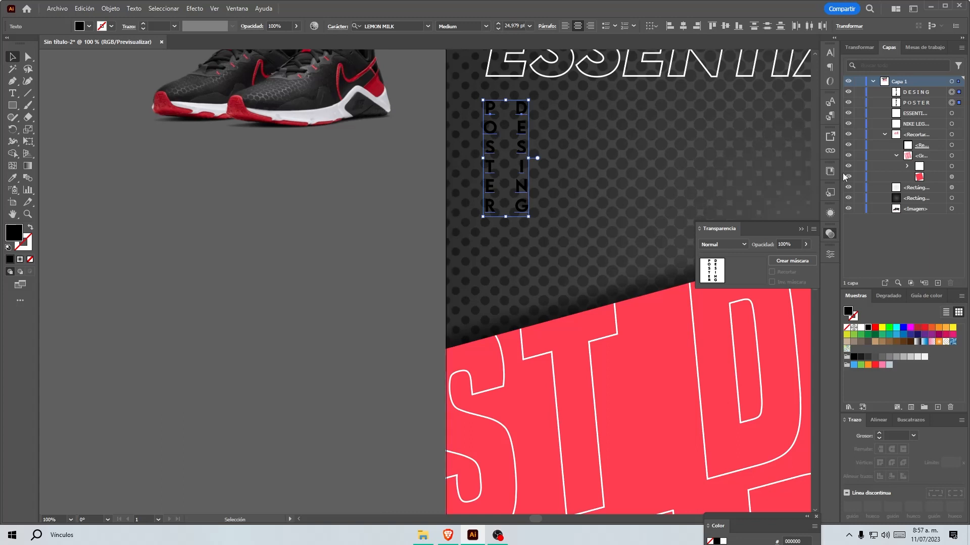
Step: Fill the POSTER and DESING texts with white
left_click(861, 327)
scroll(692, 205, "up", 3)
key("a")
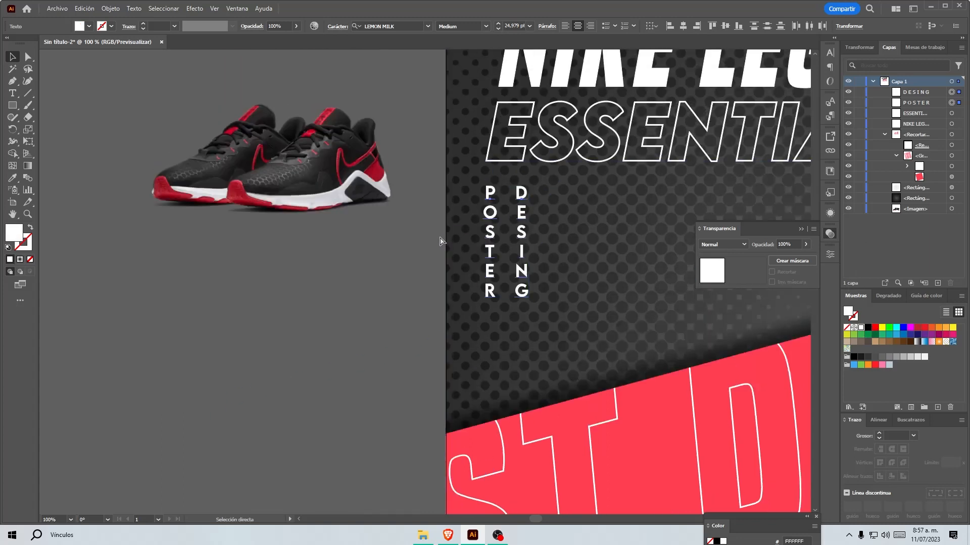
scroll(440, 241, "right", 4)
key("v")
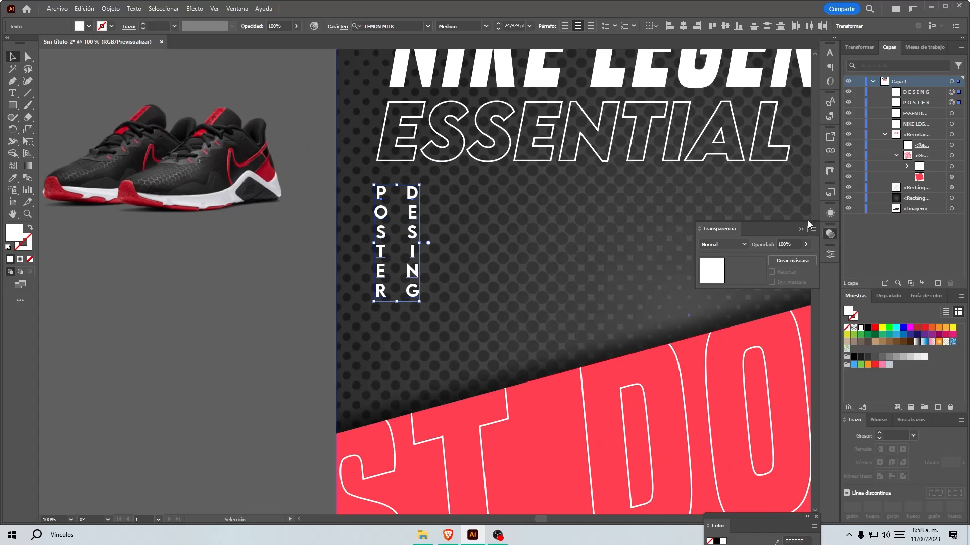
Step: Set the leading of the POSTER and DESING texts to 58 pt
left_click(798, 230)
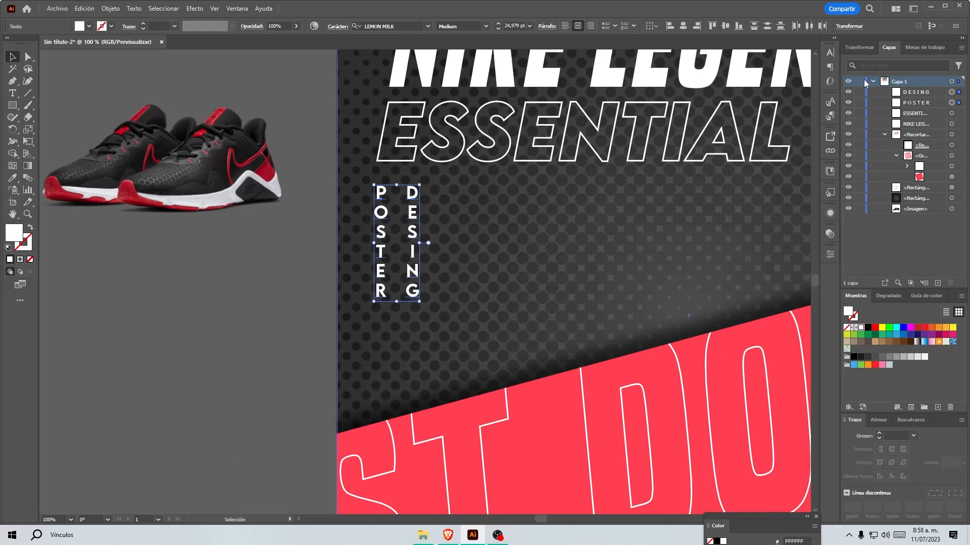
left_click(830, 67)
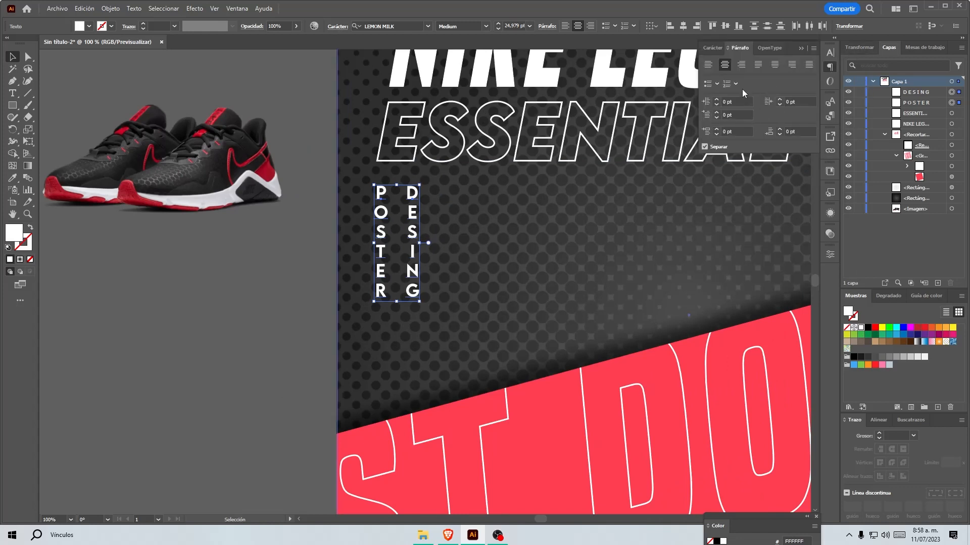
left_click(708, 49)
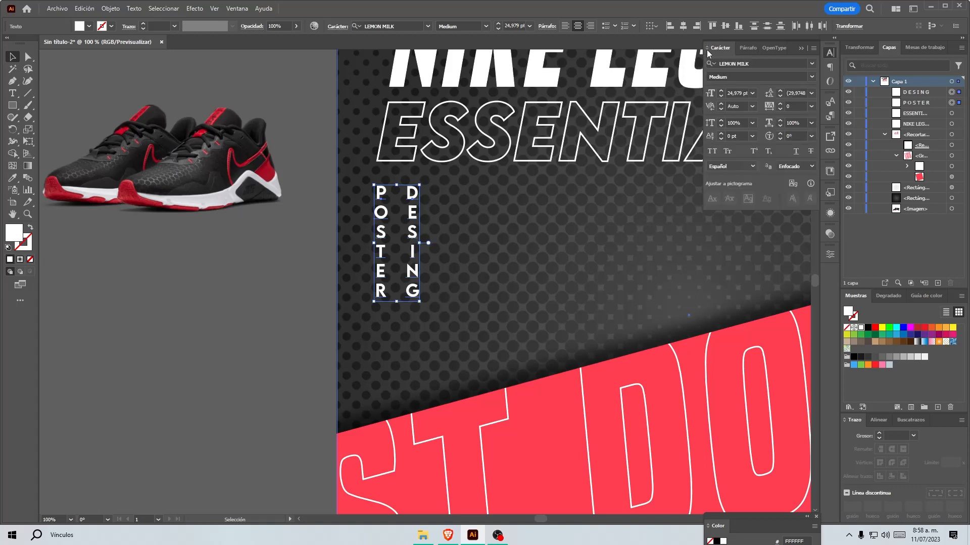
left_click(779, 90)
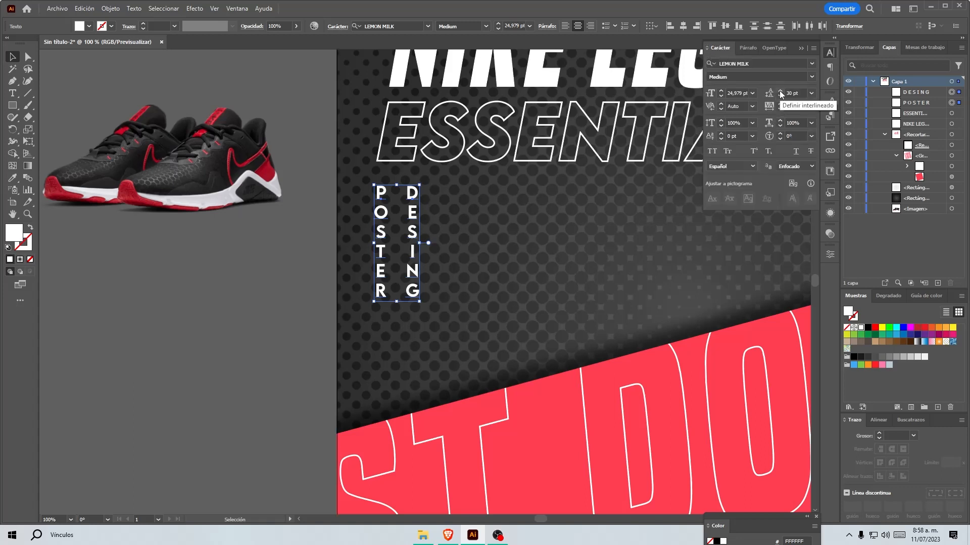
left_click(780, 93, "shift")
left_click(780, 92, "shift")
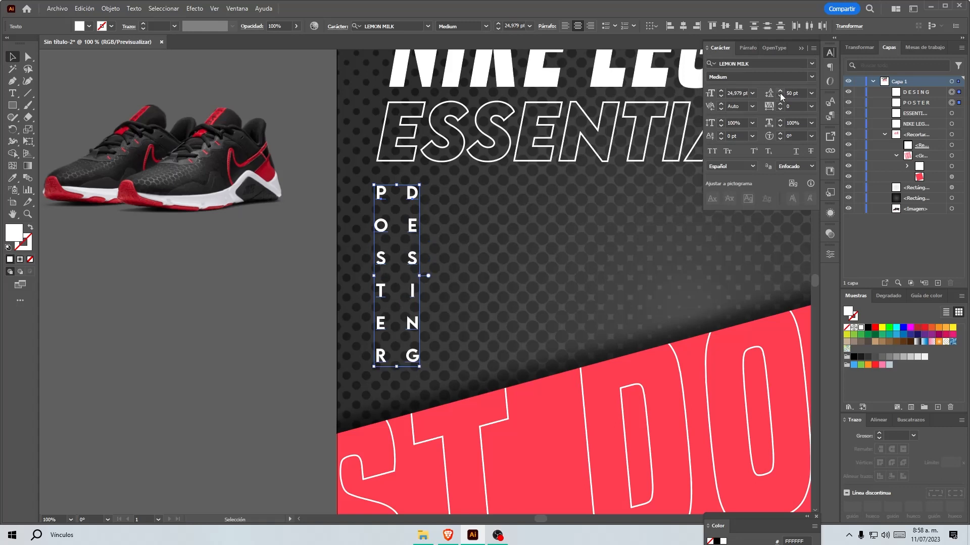
left_click(780, 93, "shift")
left_click(779, 95)
left_click(780, 96)
scroll(144, 356, "down", 2)
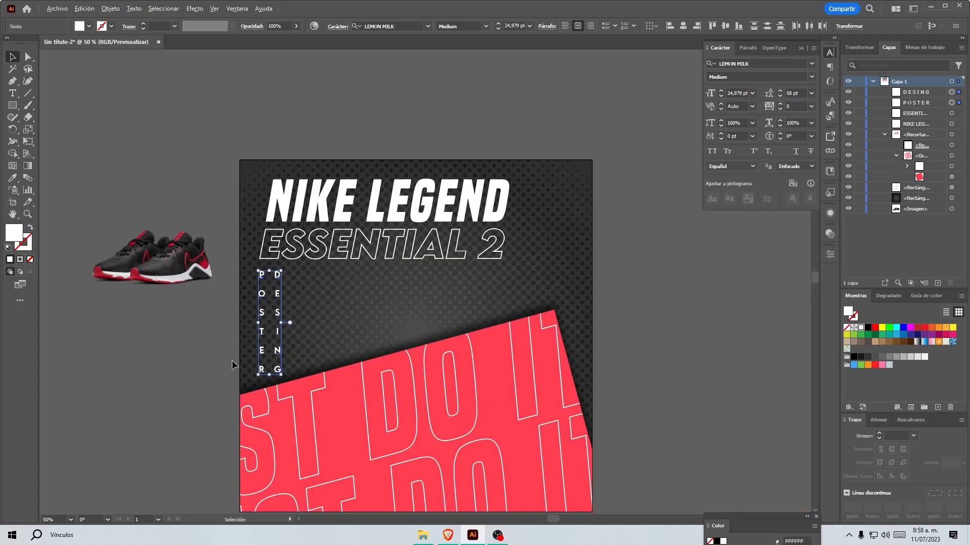
Step: Create a white 10 by 10 px square and place it on the artboard just past the end of NIKE LEGEND
scroll(634, 208, "down", 2)
left_click(12, 105)
scroll(629, 109, "up", 3)
left_click(480, 126)
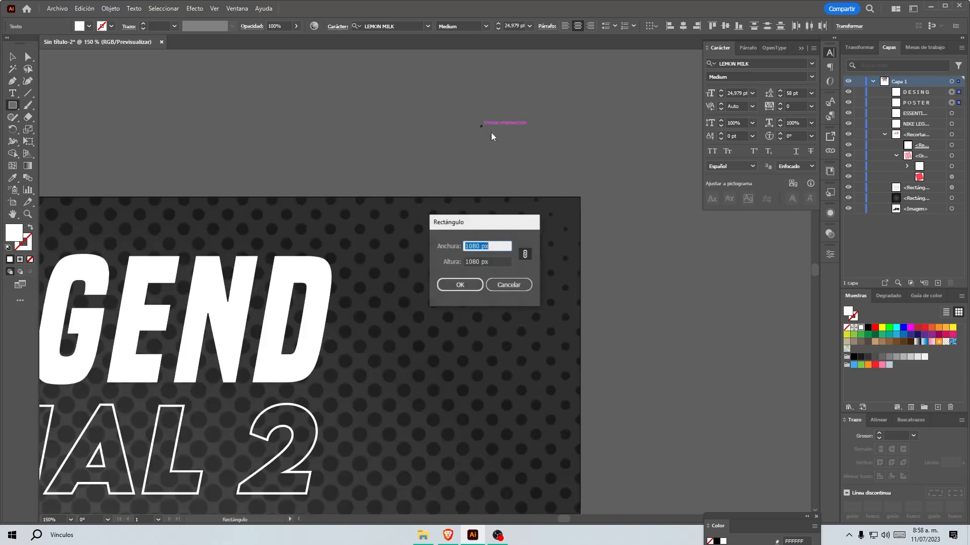
type("10")
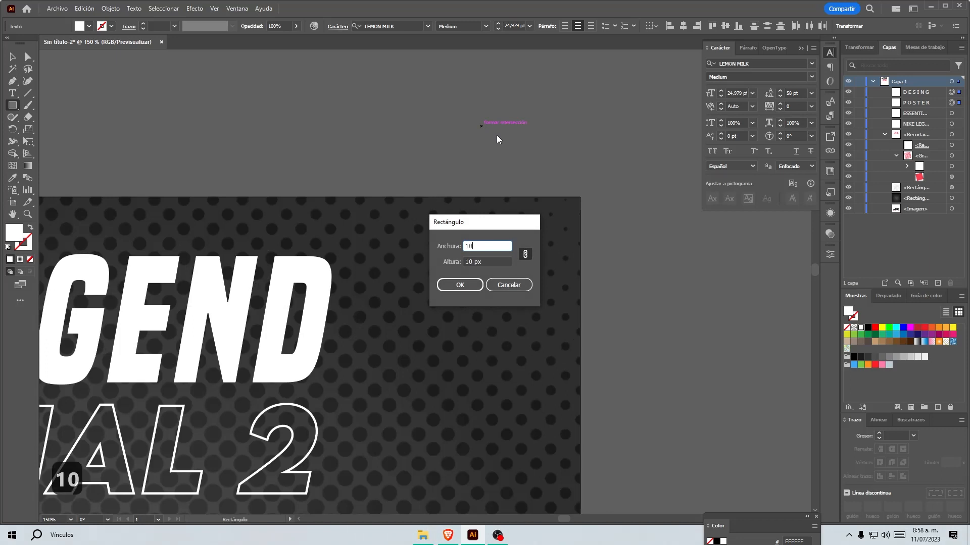
key("Return")
left_click(12, 57)
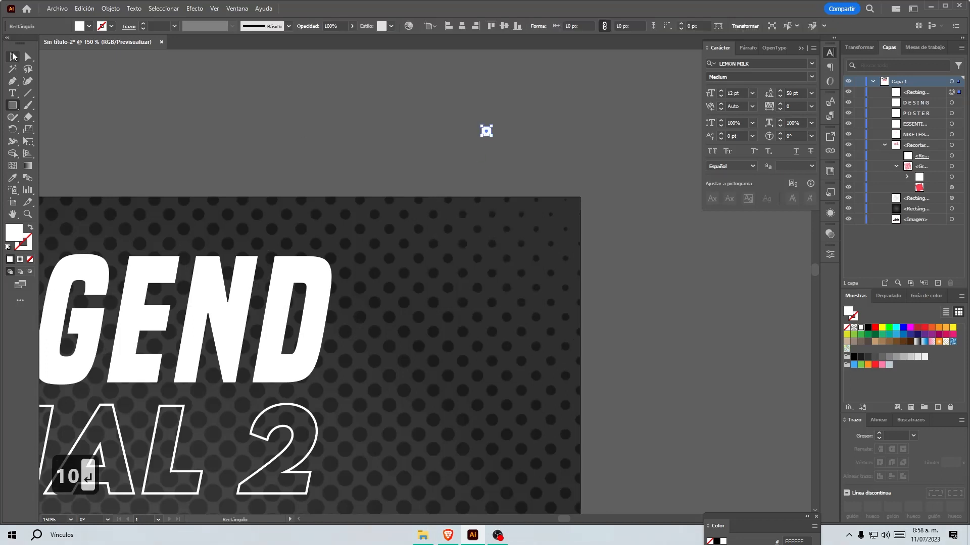
left_click_drag(487, 132, 430, 278)
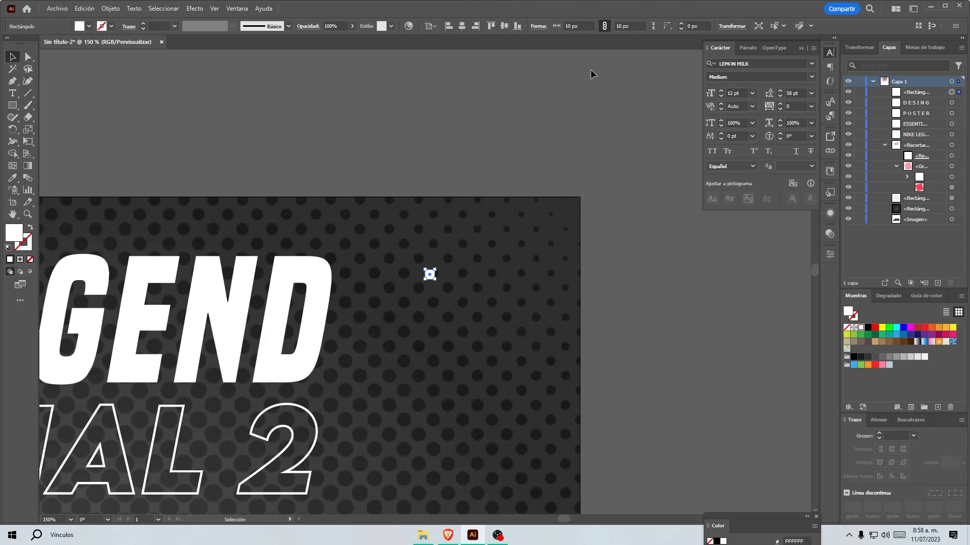
Step: Apply a Transform effect to the small square with a 40 px horizontal move and 1 copy
left_click(194, 9)
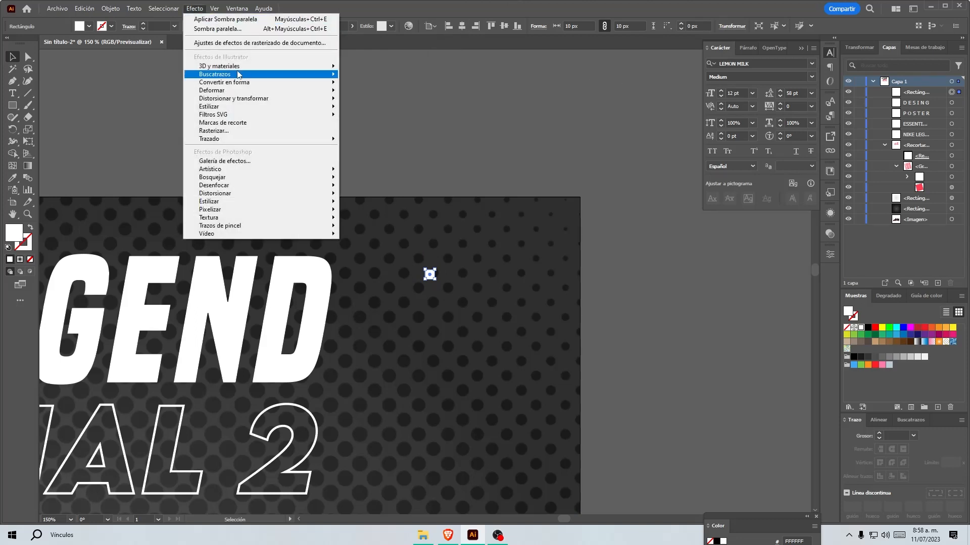
mouse_move(251, 98)
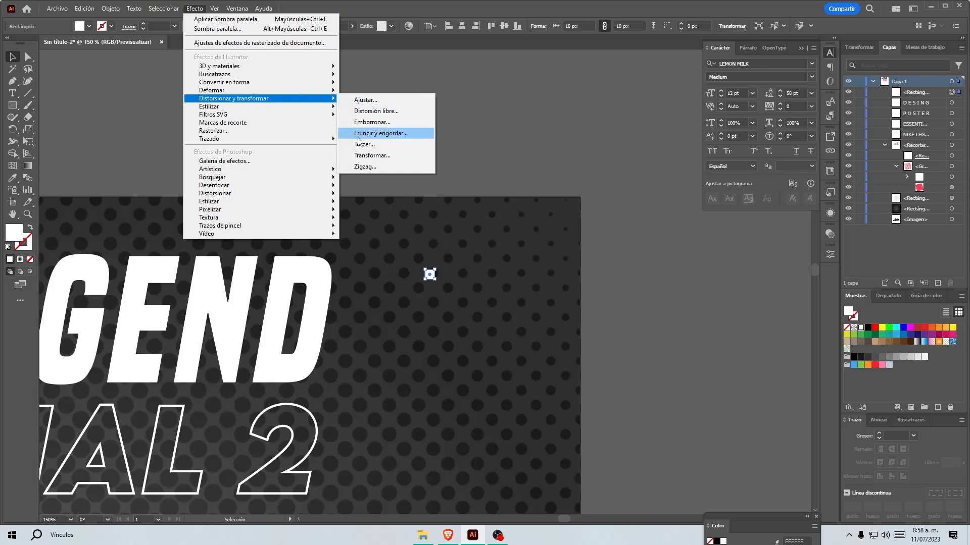
left_click(372, 156)
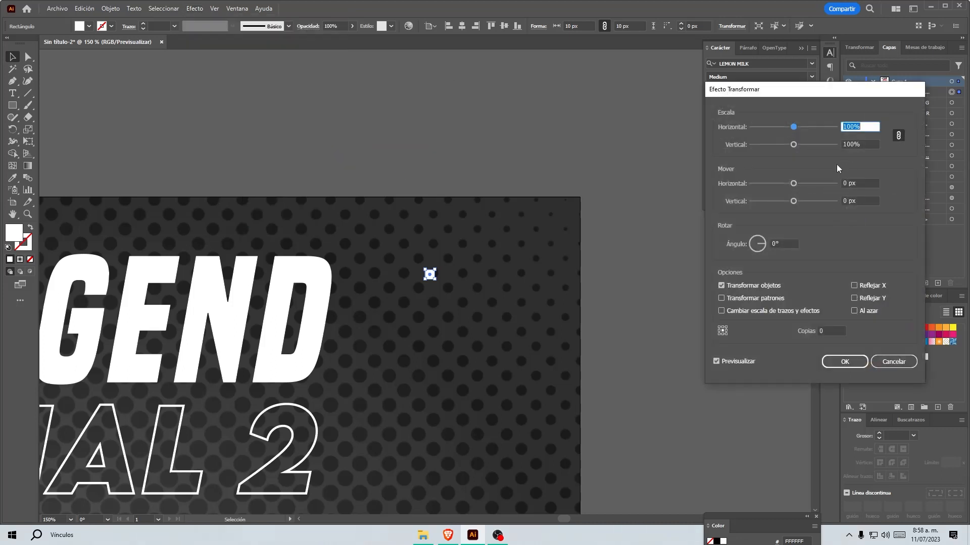
left_click_drag(860, 185, 833, 183)
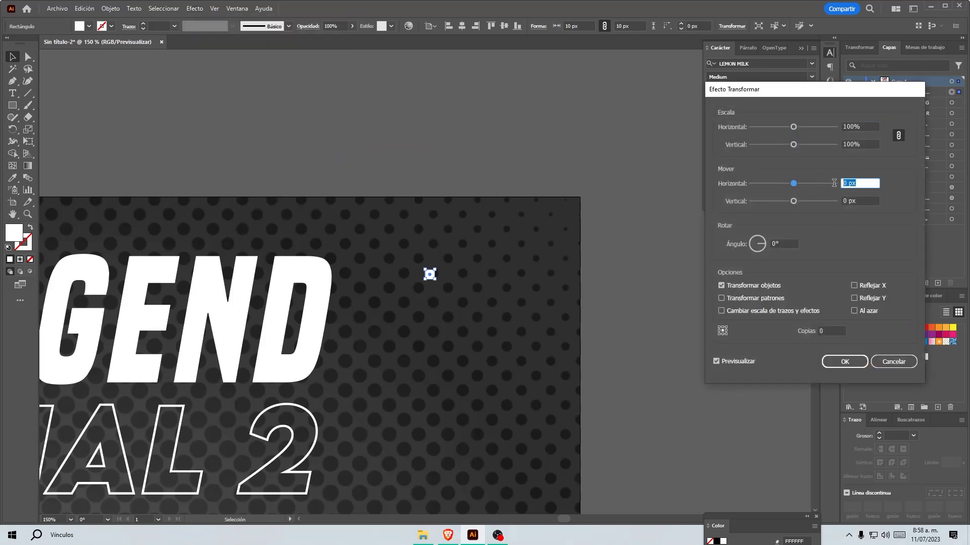
type("20")
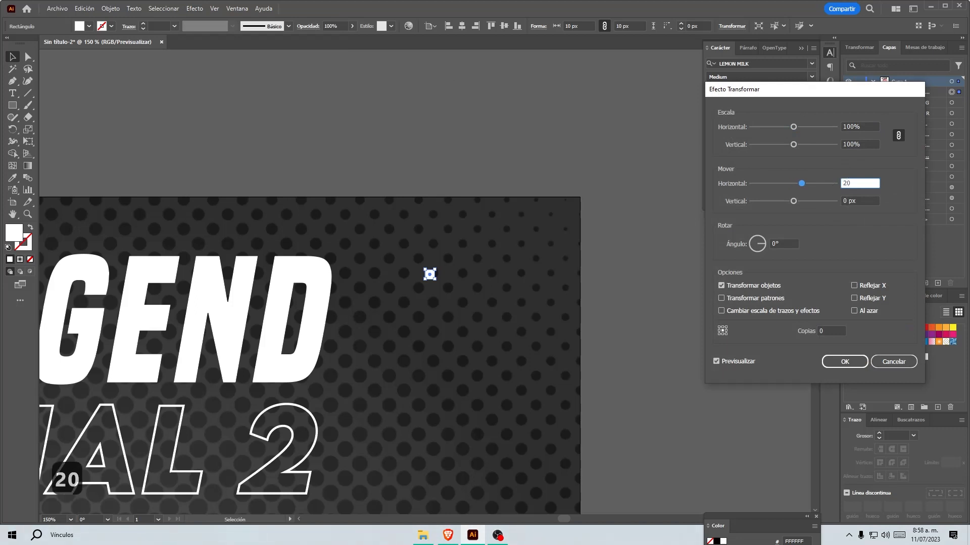
key("BackSpace")
key("BackSpace")
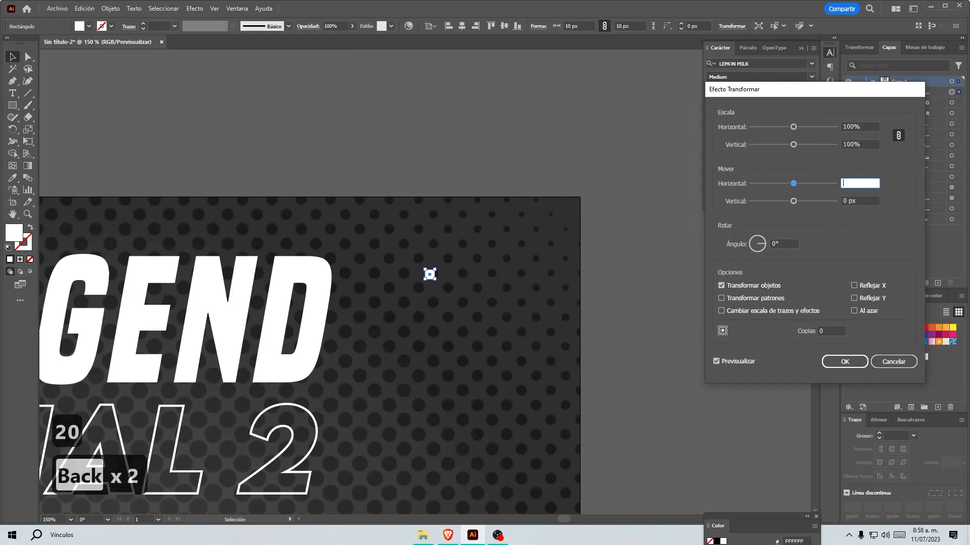
type("40")
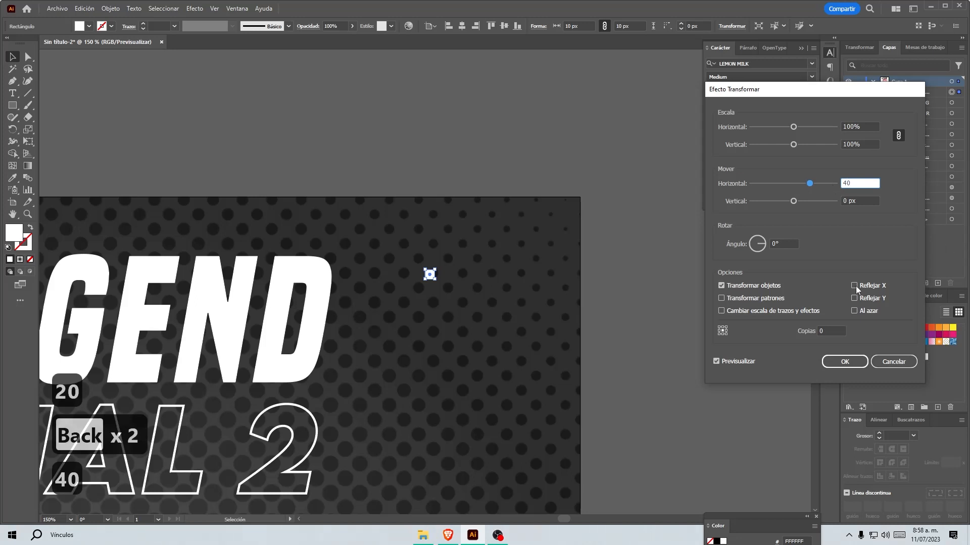
left_click(828, 332)
scroll(828, 334, "up", 2)
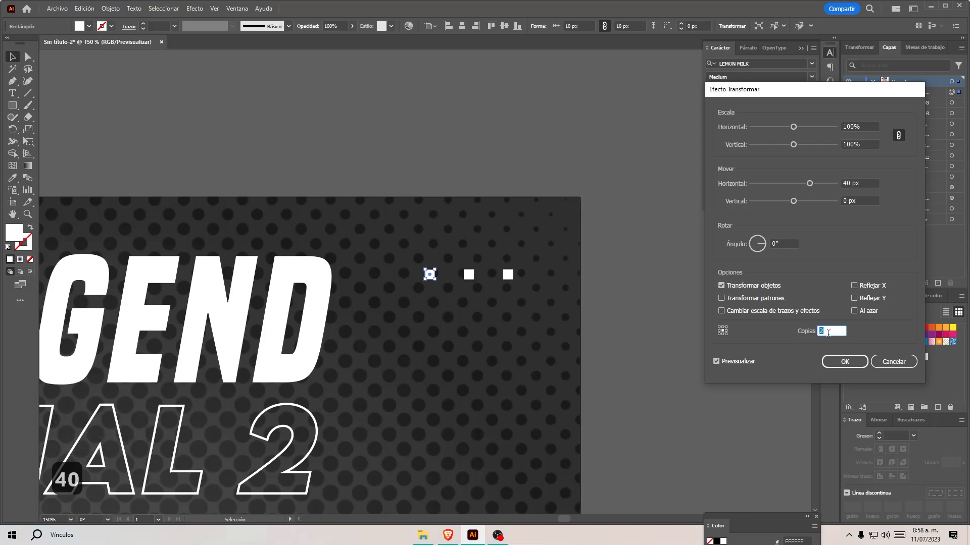
scroll(828, 333, "down", 1)
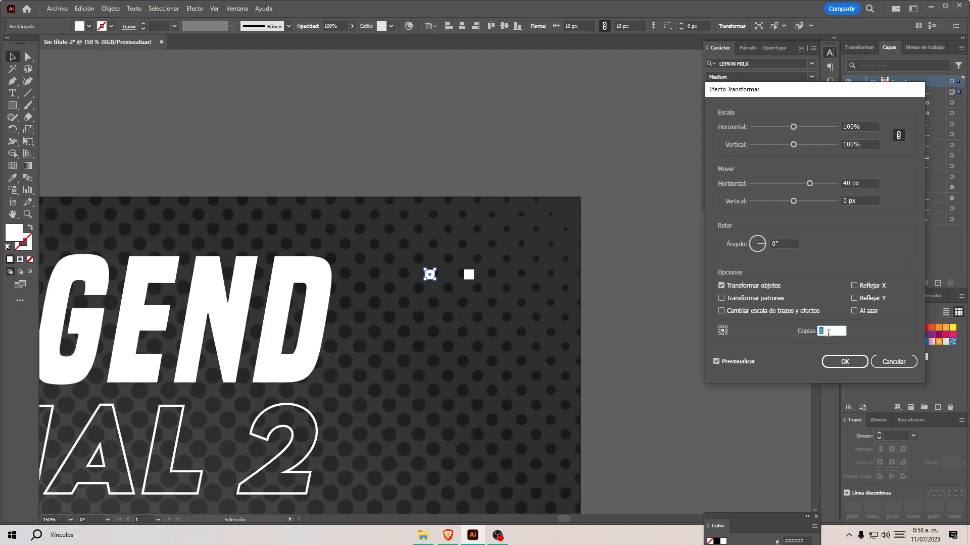
left_click(831, 365)
Step: Add a second Transform effect to the small square with a 45 px vertical move and 6 copies
left_click(830, 213)
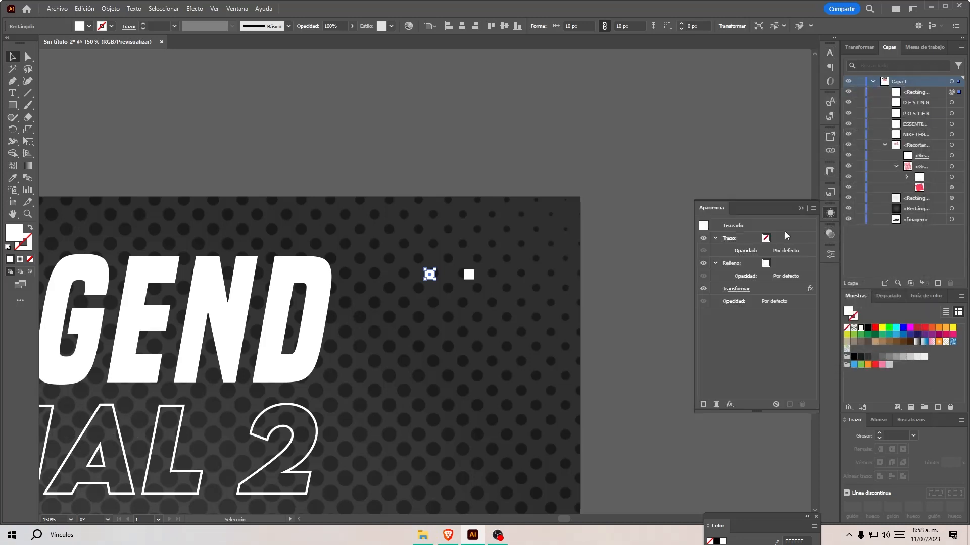
left_click(730, 405)
mouse_move(782, 212)
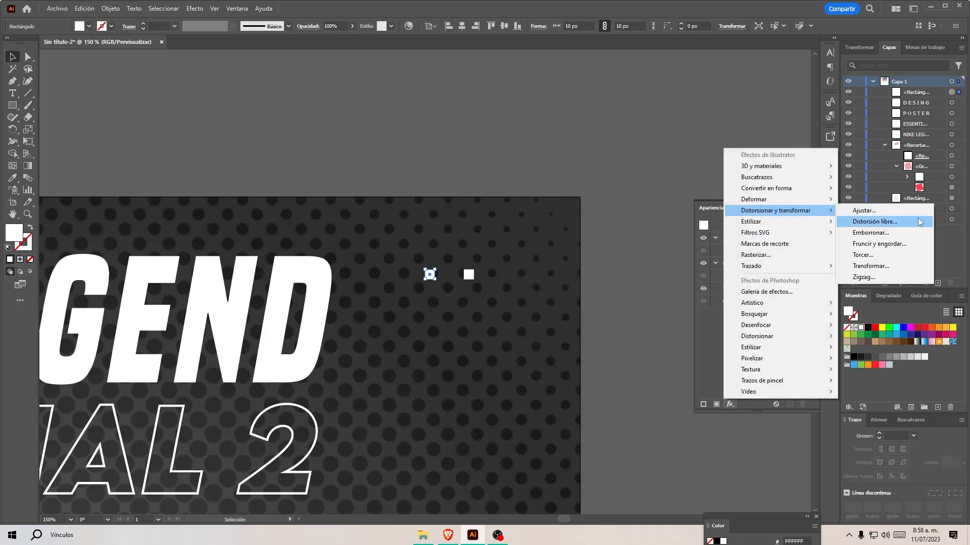
left_click(920, 267)
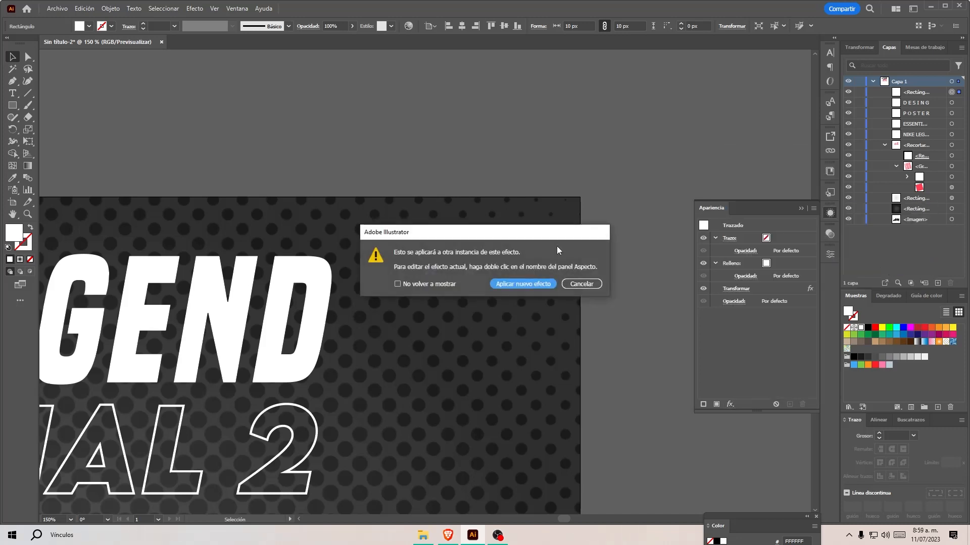
left_click(520, 283)
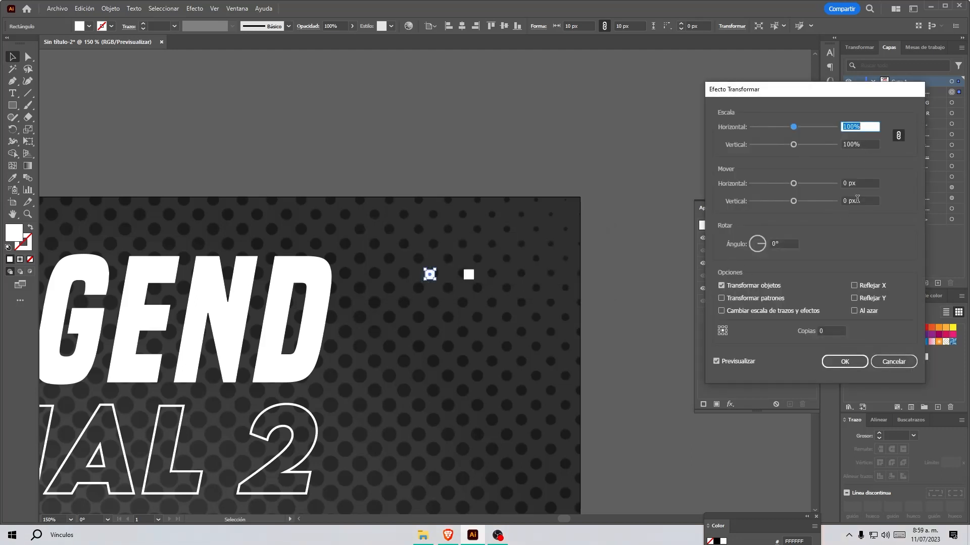
left_click(857, 200)
type("45")
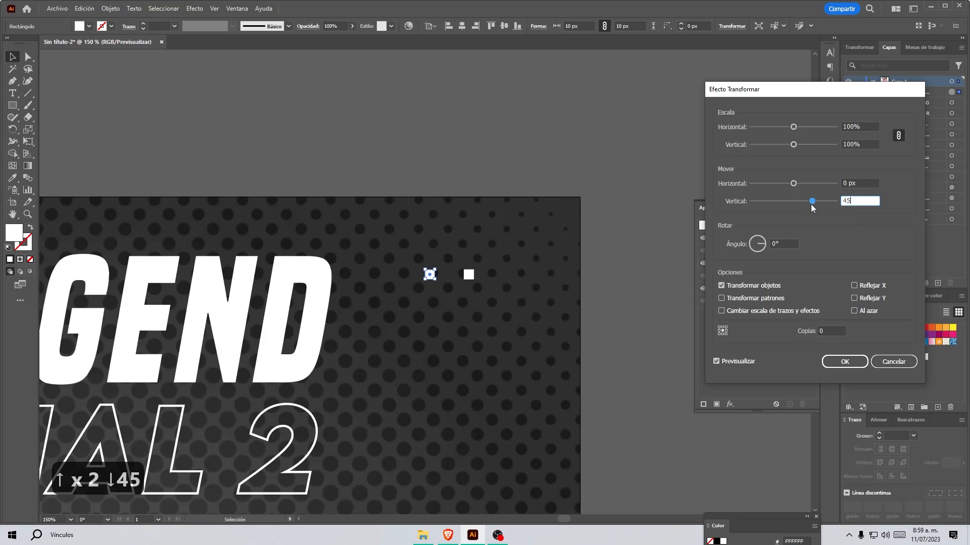
left_click(824, 330)
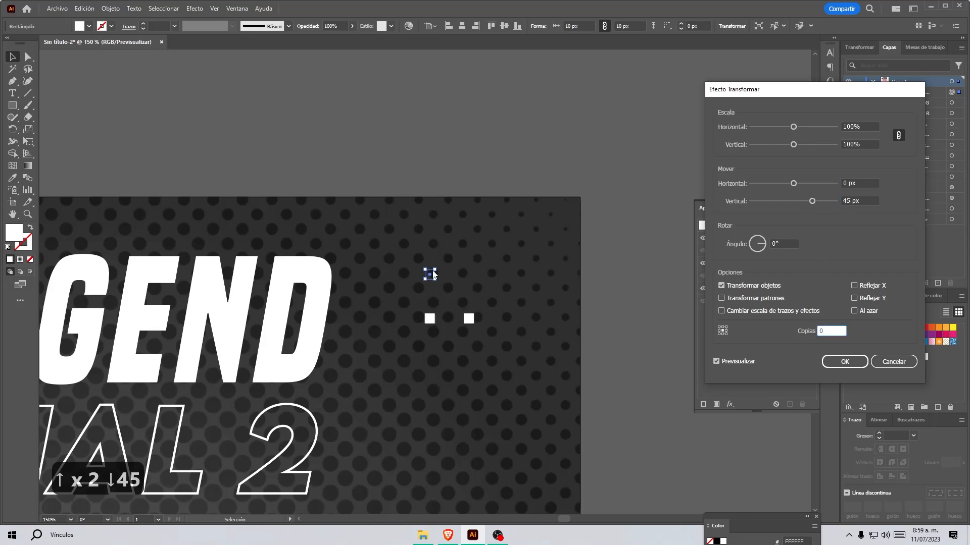
key("Up")
key("Up")
key("Up")
key("Up")
key("Up")
key("Up")
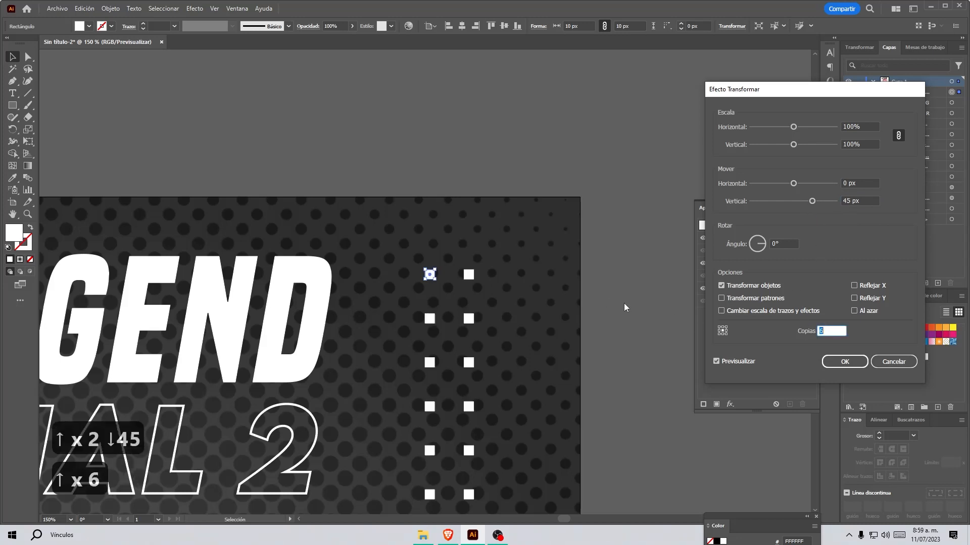
left_click(845, 362)
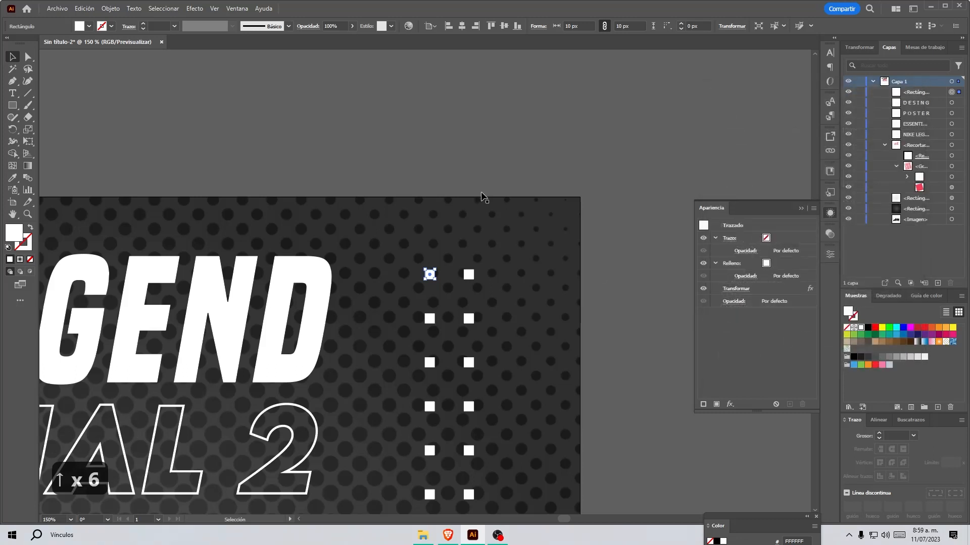
Step: Move the small-square pattern slightly closer to the poster's upper-right corner and deselect it
scroll(485, 197, "down", 2)
scroll(485, 194, "down", 2)
scroll(411, 235, "up", 1)
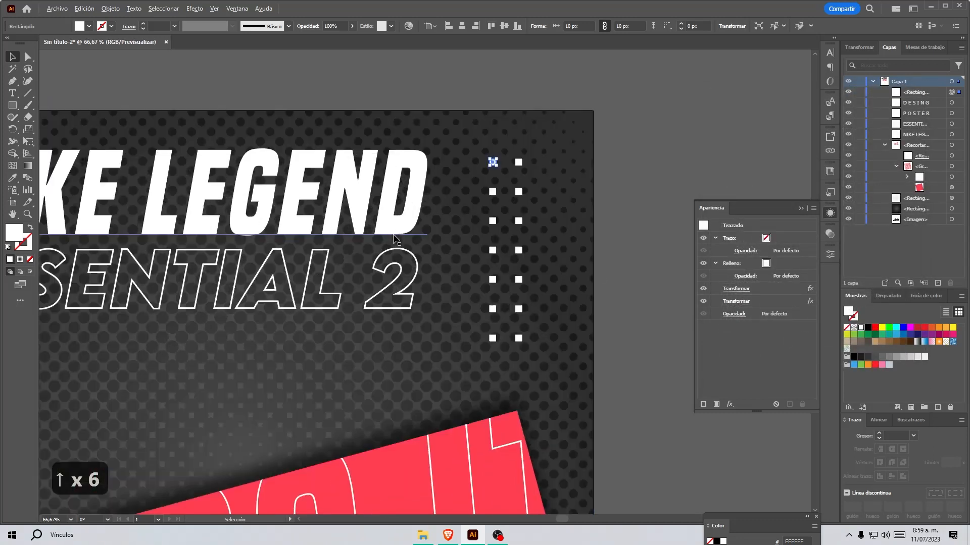
scroll(629, 151, "down", 2)
scroll(559, 157, "up", 1)
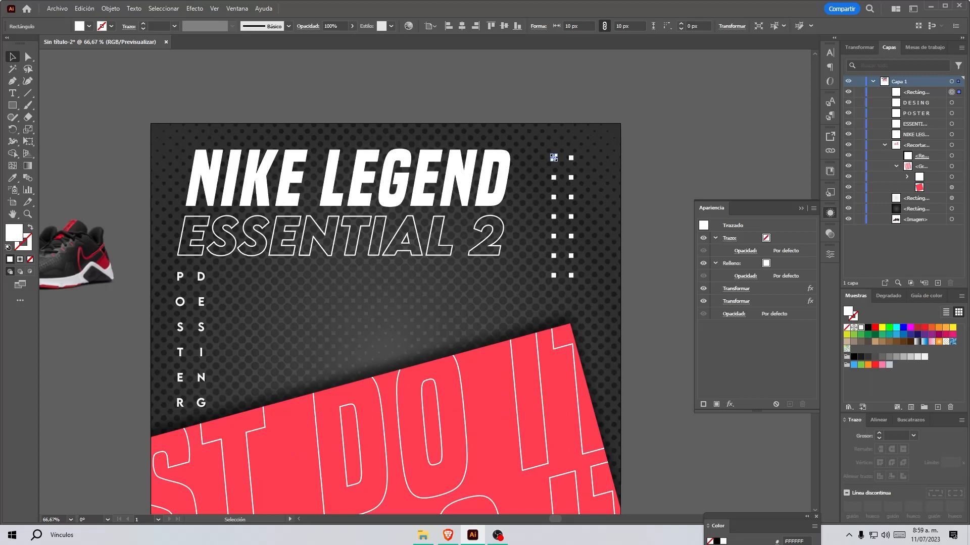
scroll(559, 157, "up", 1)
left_click_drag(561, 160, 611, 148)
scroll(611, 148, "down", 2)
left_click(628, 159)
scroll(626, 168, "down", 2)
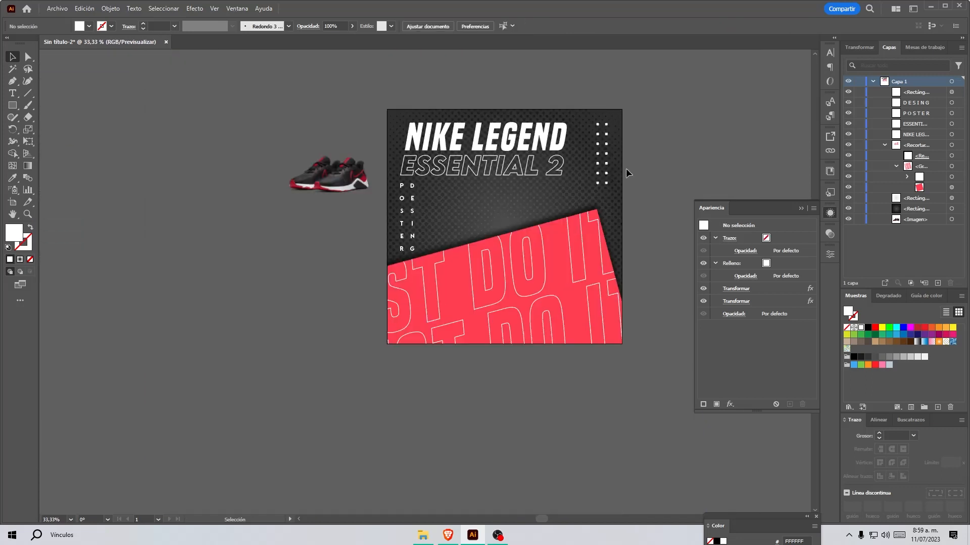
scroll(625, 166, "up", 1)
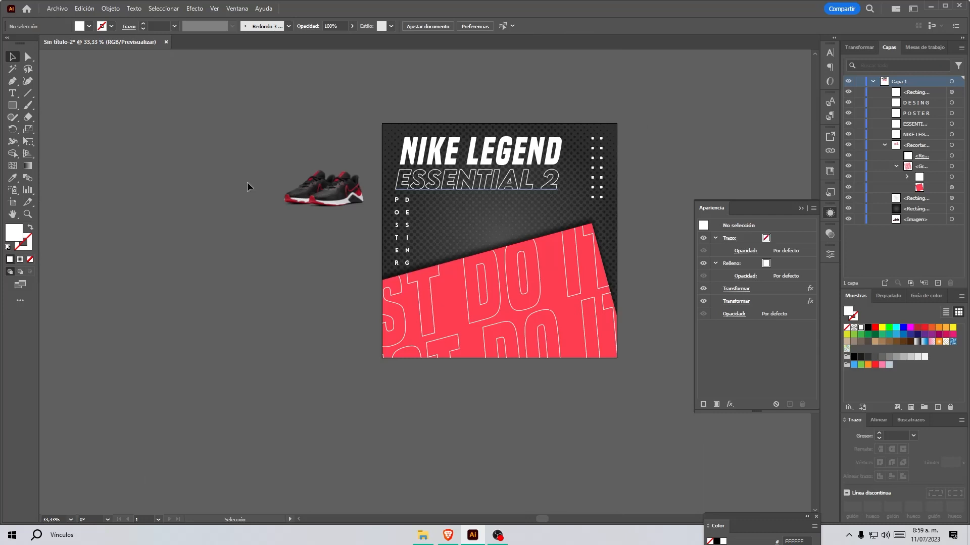
Step: Cut the sneaker image and paste it in front of the locked poster elements, centred over the red square
left_click(331, 200)
left_click_drag(345, 222, 408, 299)
key("ctrl+x")
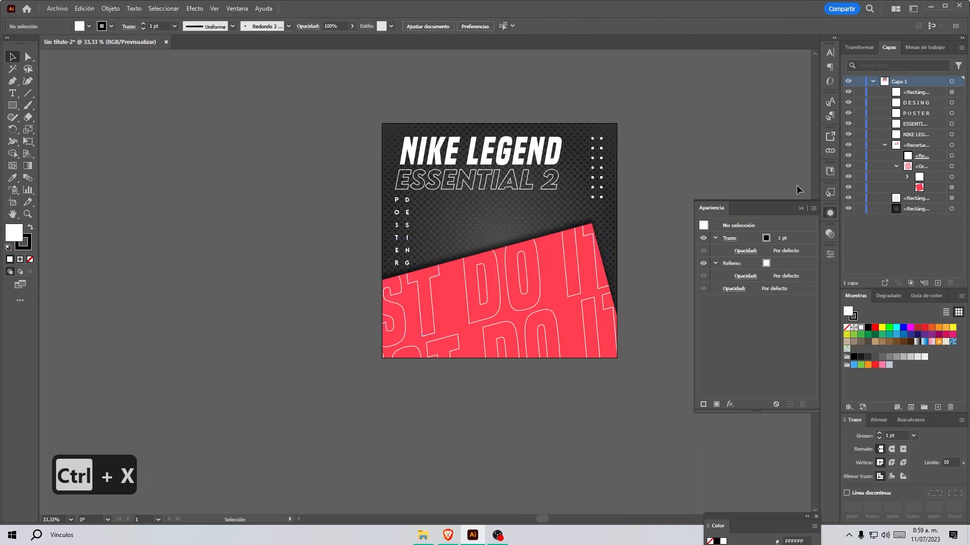
left_click(883, 145)
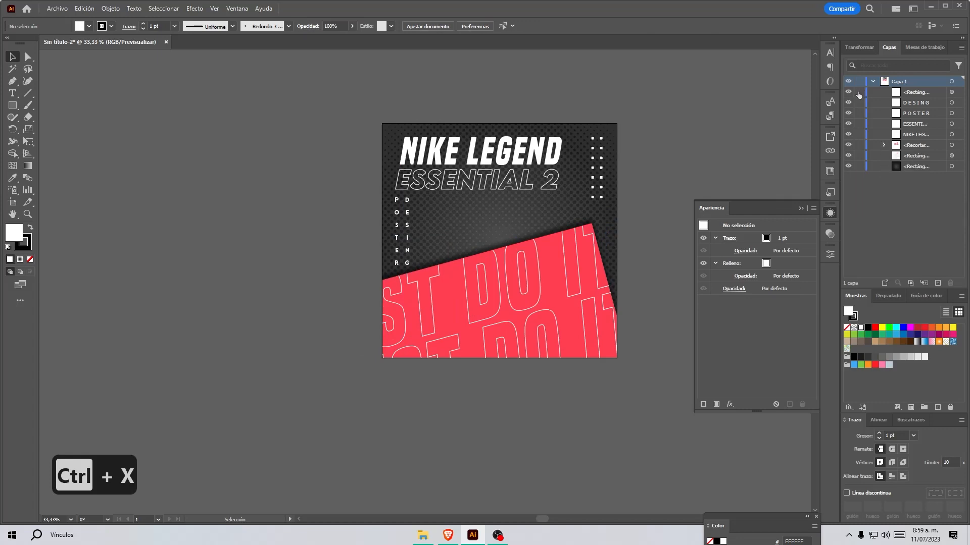
key("ctrl+f")
left_click_drag(486, 292, 556, 280)
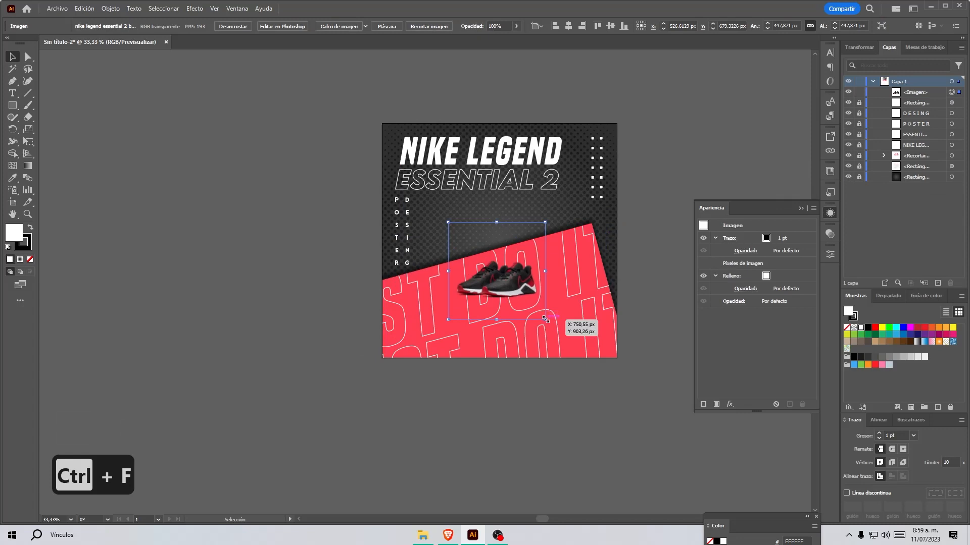
Step: Enlarge the sneaker image to about 1135 px and position it across the red square's upper edge
left_click_drag(546, 321, 592, 367)
scroll(508, 246, "up", 2)
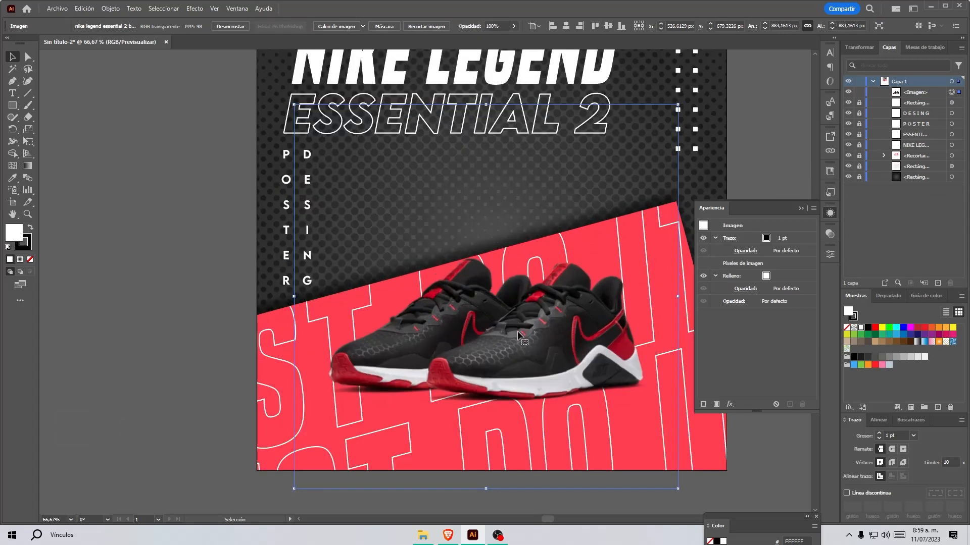
left_click(517, 330, "shift")
left_click_drag(493, 309, 508, 242)
scroll(514, 256, "down", 2)
scroll(543, 295, "up", 1)
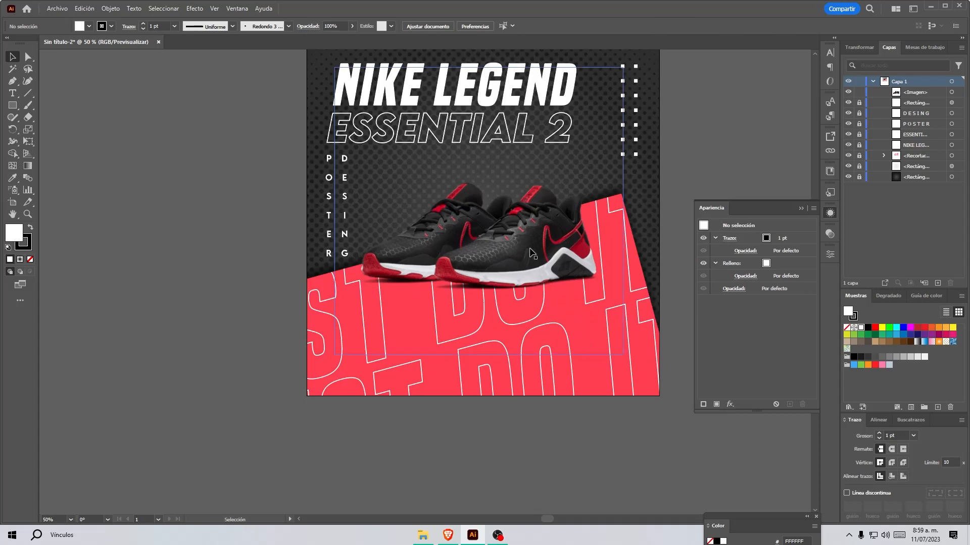
left_click_drag(629, 353, 658, 382)
left_click_drag(559, 291, 562, 317)
left_click_drag(649, 410, 663, 423)
mouse_move(538, 308)
left_mouse_down()
mouse_move(531, 294)
mouse_move(536, 301)
left_mouse_up()
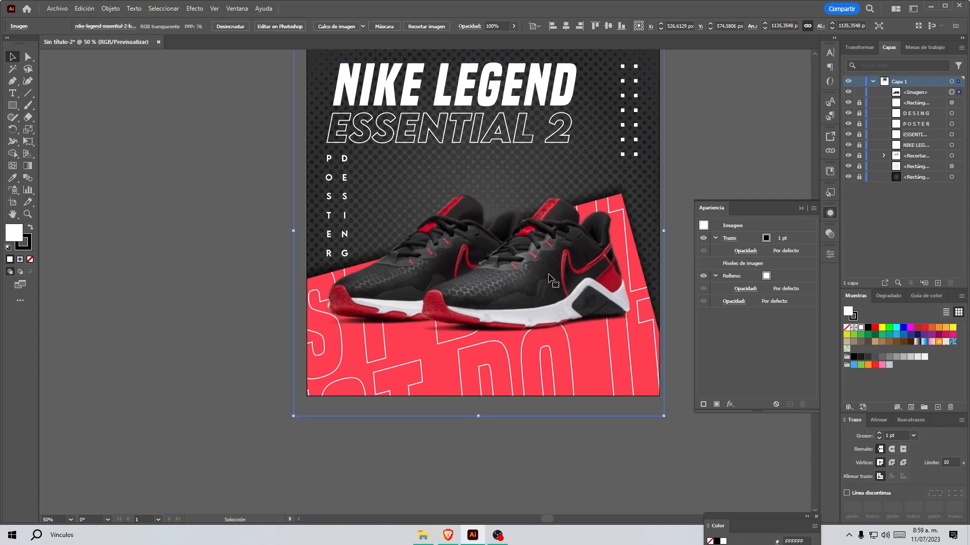
Step: Unlock the red square's clipping group and move the sneaker image off the poster to its right side
left_click(848, 156)
left_click(848, 155)
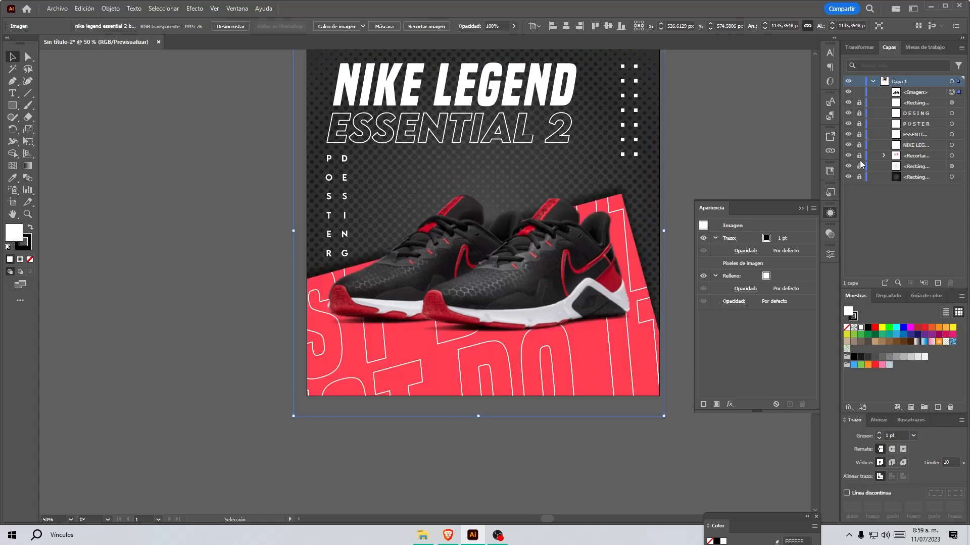
left_click(951, 156)
key("ctrl+minus")
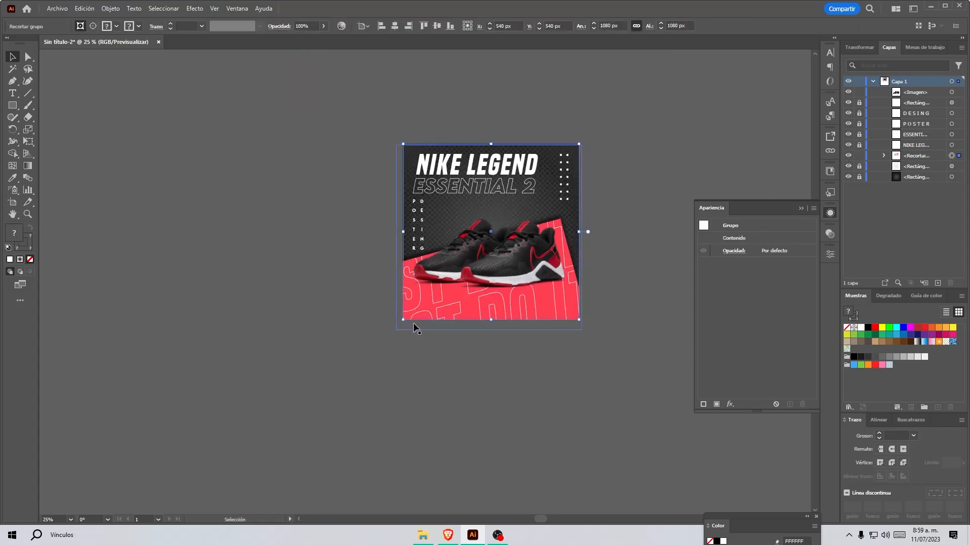
double_click(420, 308)
key("ctrl+z")
key("v")
double_click(608, 263)
left_click_drag(441, 251, 581, 200)
Step: Inside the clipping group, rotate the red JUST DO IT square further counterclockwise and nudge it into place
double_click(456, 292)
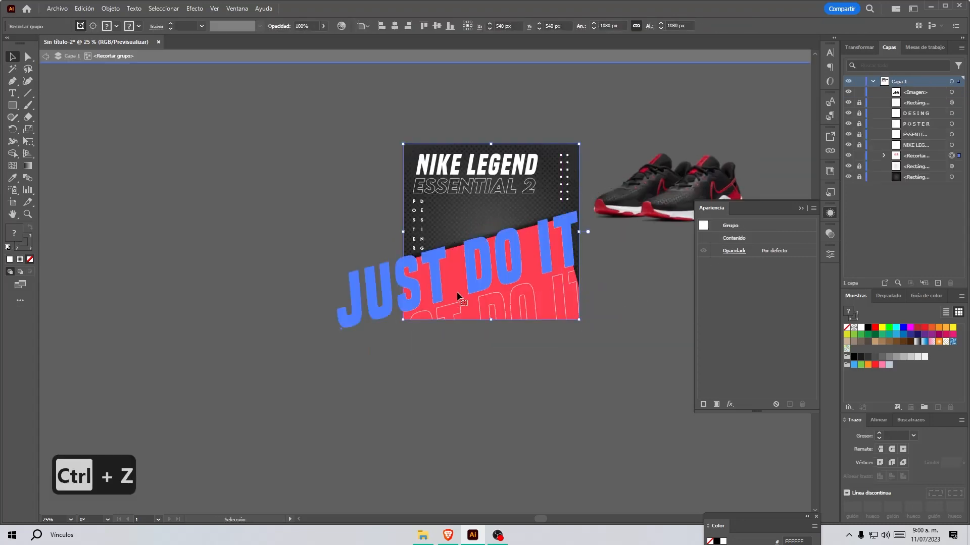
left_click_drag(334, 273, 324, 307)
mouse_move(458, 286)
left_mouse_down()
mouse_move(460, 297)
mouse_move(467, 283)
left_mouse_up()
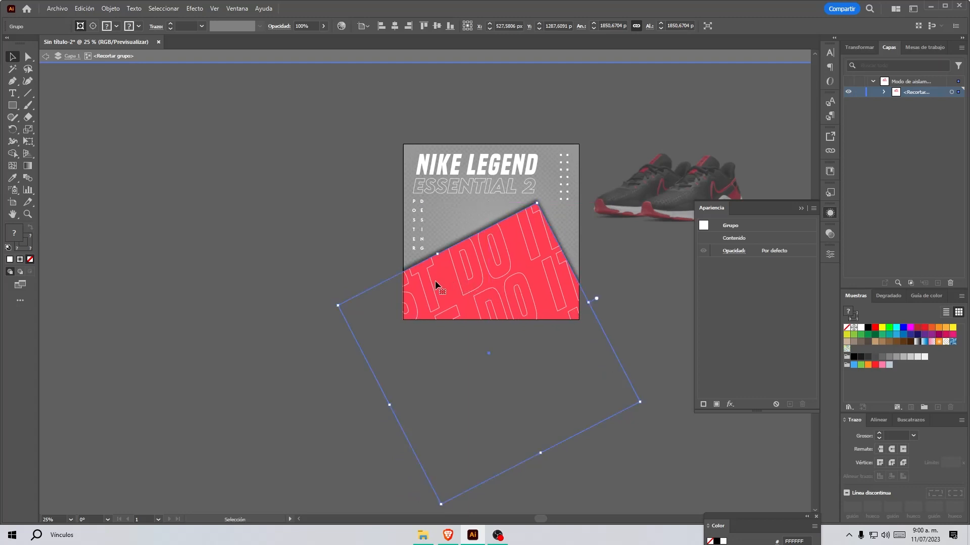
Step: Scale down the four JUST DO IT text lines inside the red square and leave isolation mode
double_click(414, 302)
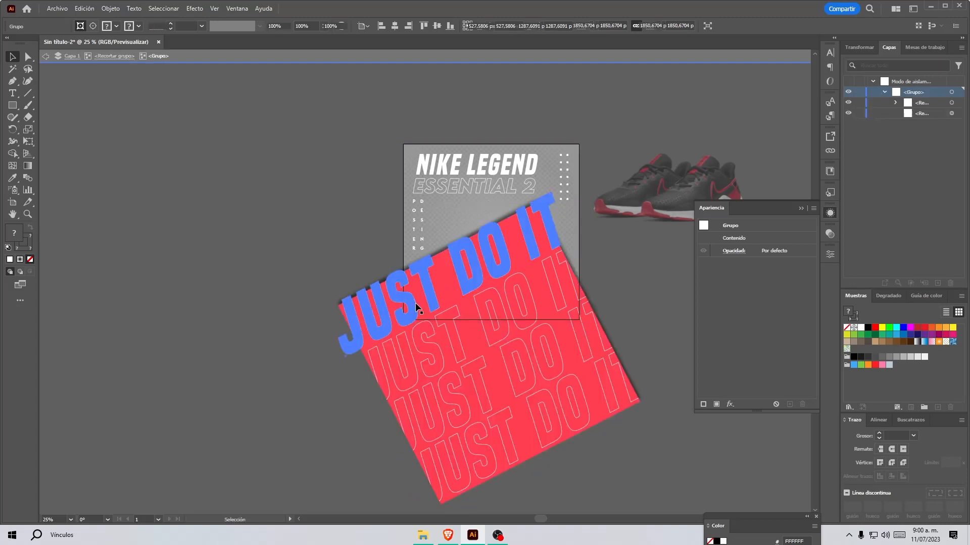
double_click(404, 323)
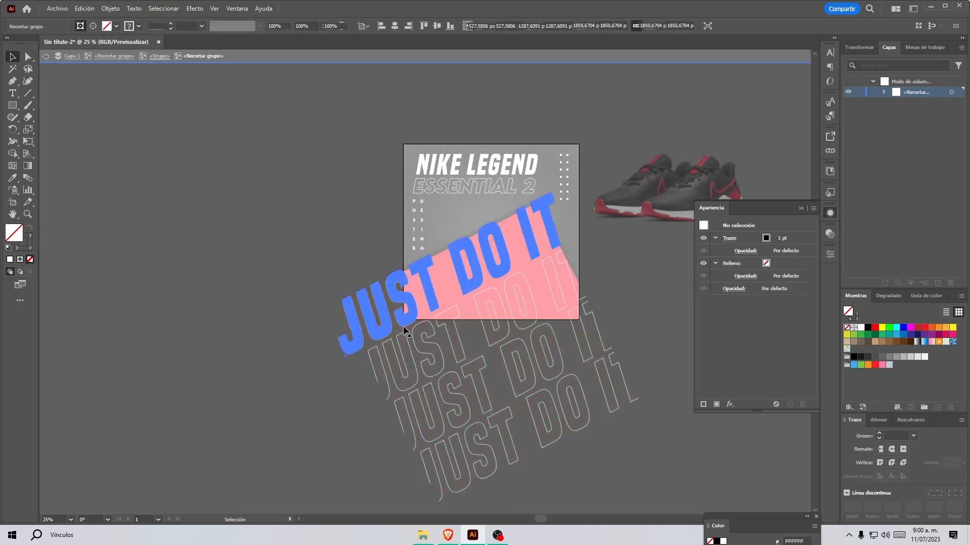
left_click_drag(399, 322, 447, 472)
scroll(462, 390, "down", 3)
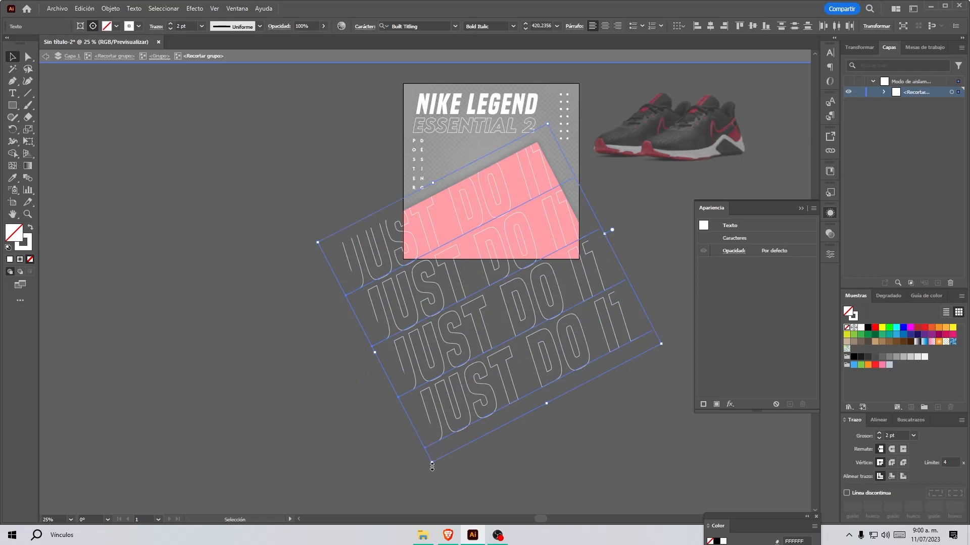
left_click_drag(431, 461, 480, 402)
double_click(310, 309)
Step: Move the red JUST DO IT square slightly down inside its clipping group and leave isolation mode
left_click_drag(639, 141, 617, 199)
double_click(444, 232)
double_click(584, 326)
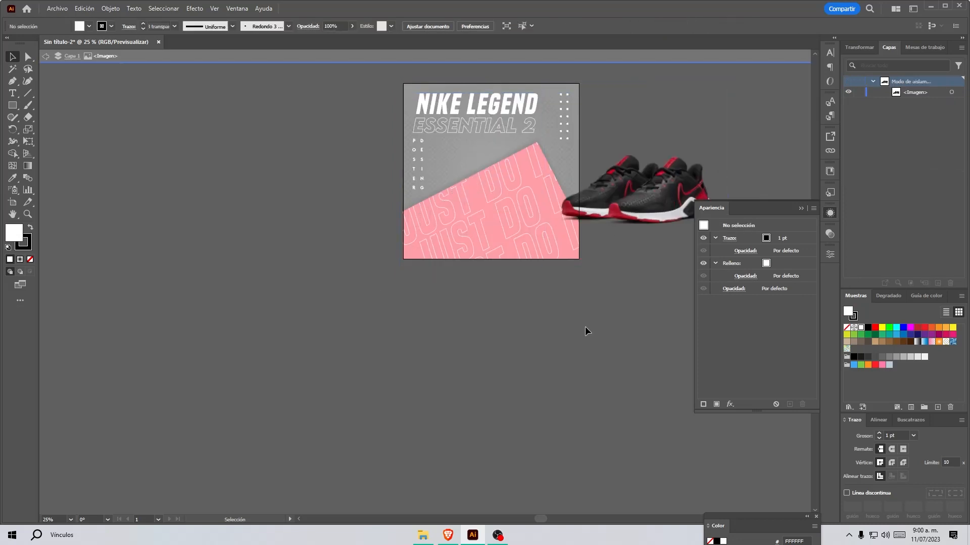
left_click(453, 216)
double_click(450, 216)
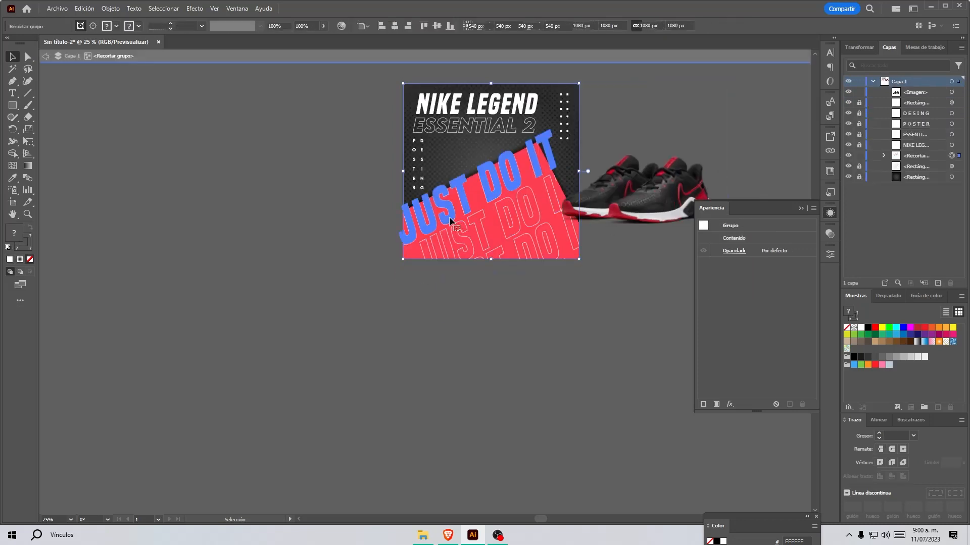
left_click(450, 217)
left_click_drag(457, 216, 453, 239)
double_click(465, 305)
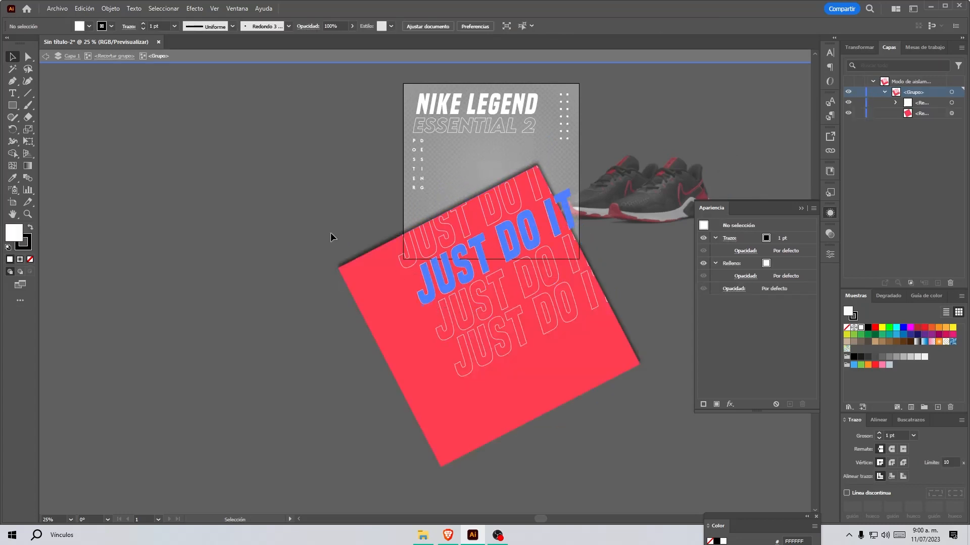
left_click(45, 57)
left_click(43, 57)
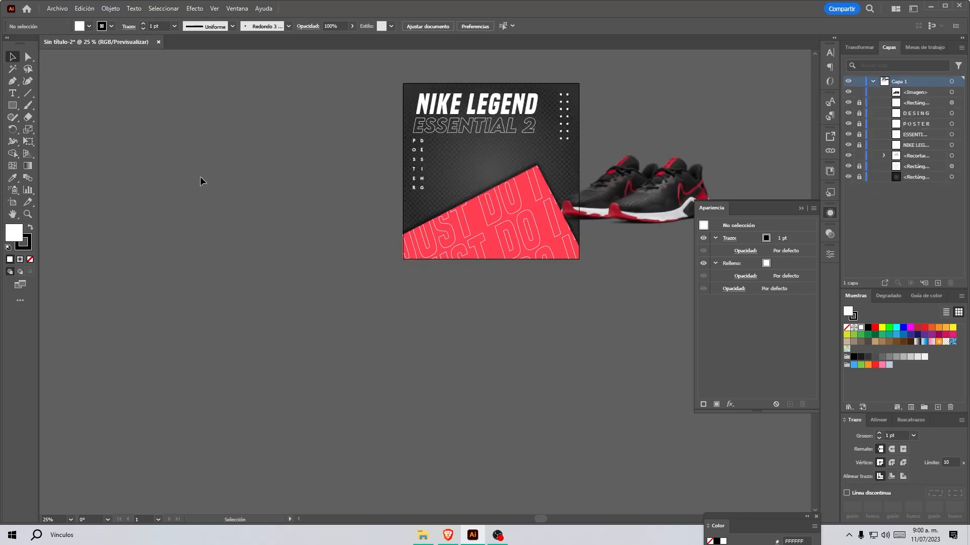
Step: Move the sneaker image back onto the poster over the red square and enlarge it to about 1185 px
scroll(747, 139, "up", 1)
left_click_drag(639, 203, 439, 212)
left_click_drag(521, 320, 526, 321)
left_click_drag(470, 251, 473, 260)
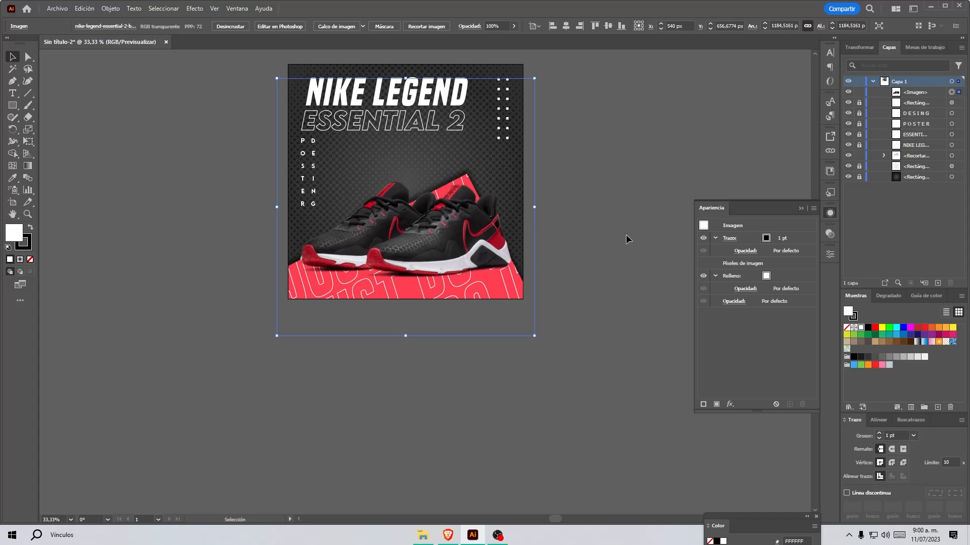
Step: Move the sneakers aside and shift the red square up and to the right inside its clipping group
left_click_drag(477, 223, 511, 222)
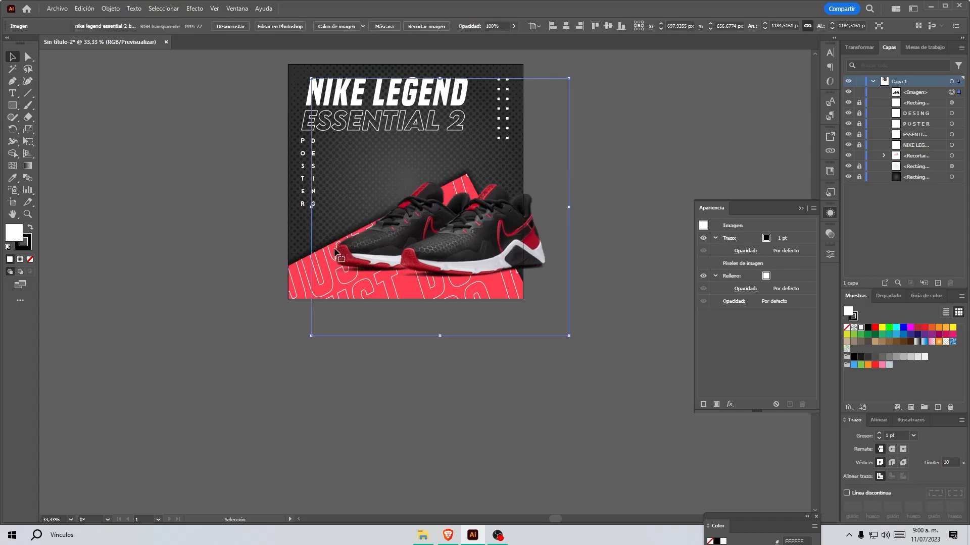
double_click(335, 255)
left_click_drag(334, 262, 349, 244)
double_click(631, 201)
Step: Scale the sneaker image down slightly, position it over the red square's slanted edge and deselect it
left_click_drag(451, 231, 428, 222)
left_click_drag(538, 327, 533, 292)
left_click_drag(394, 218, 405, 231)
left_click(236, 290)
scroll(362, 151, "up", 1)
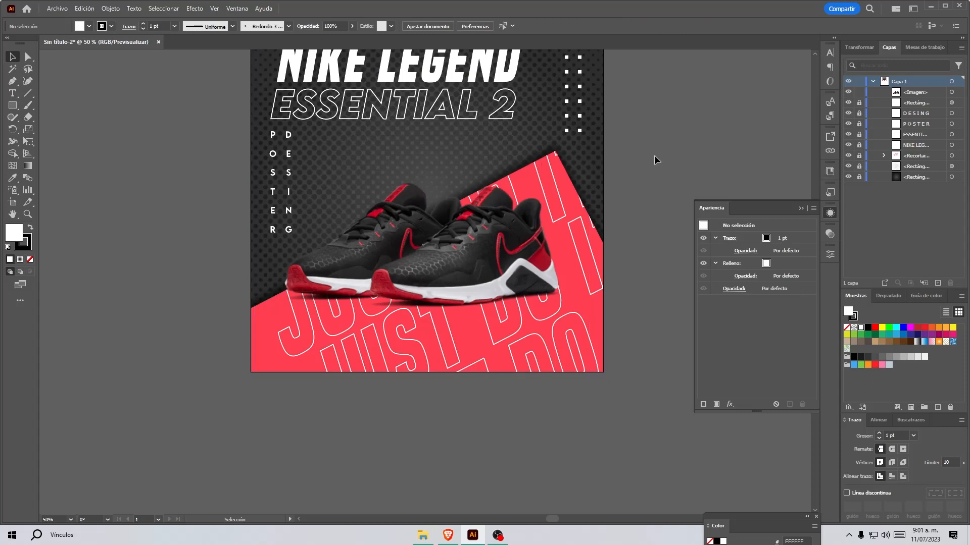
Step: Draw a closed triangle about 877 × 540 px over the sneakers with the Pen tool, its lowest corner below the right sneaker
left_click(12, 80)
scroll(343, 250, "up", 1)
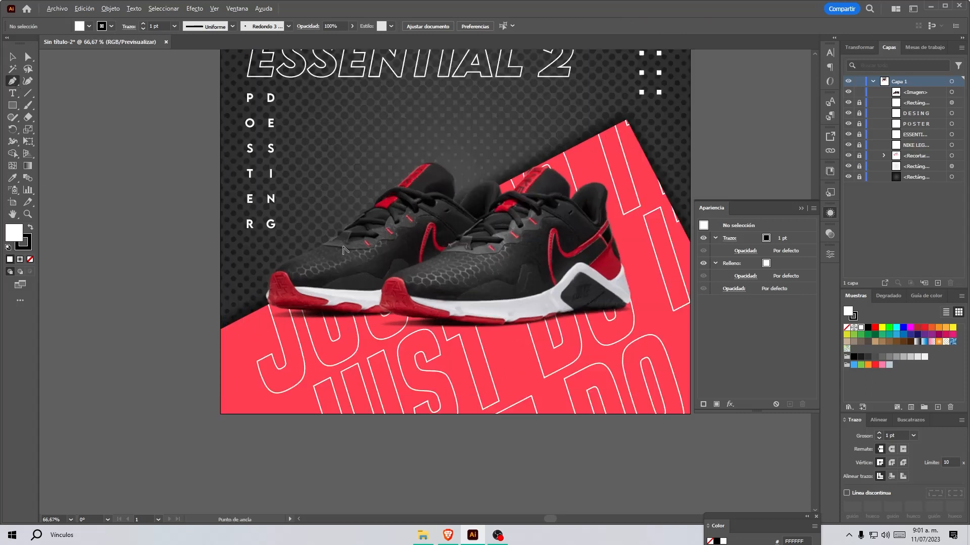
scroll(343, 250, "up", 1)
scroll(233, 282, "down", 1)
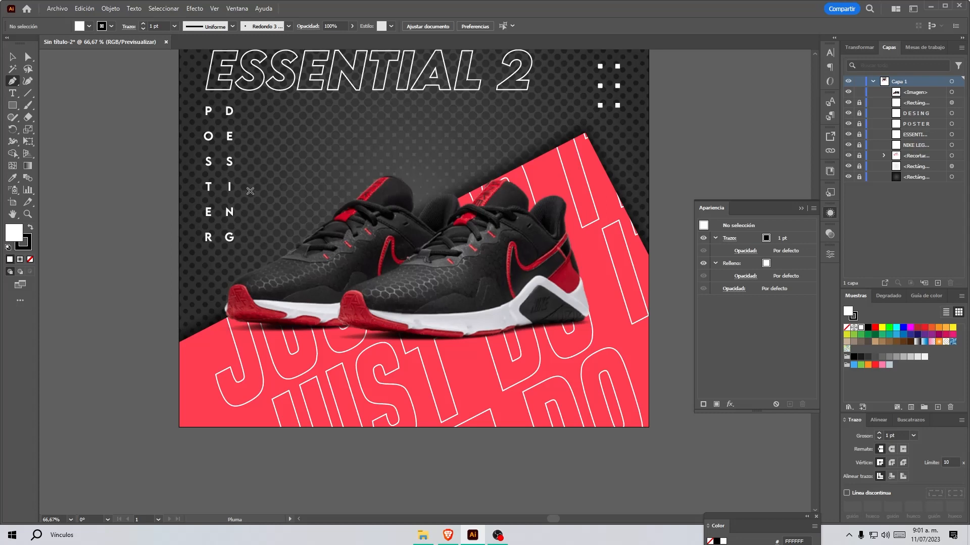
left_click(253, 170)
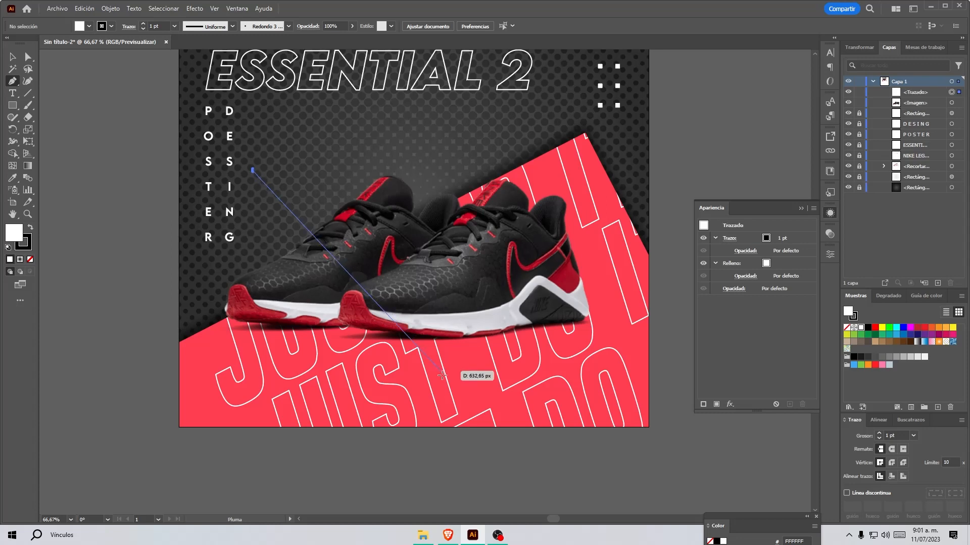
left_click(448, 404)
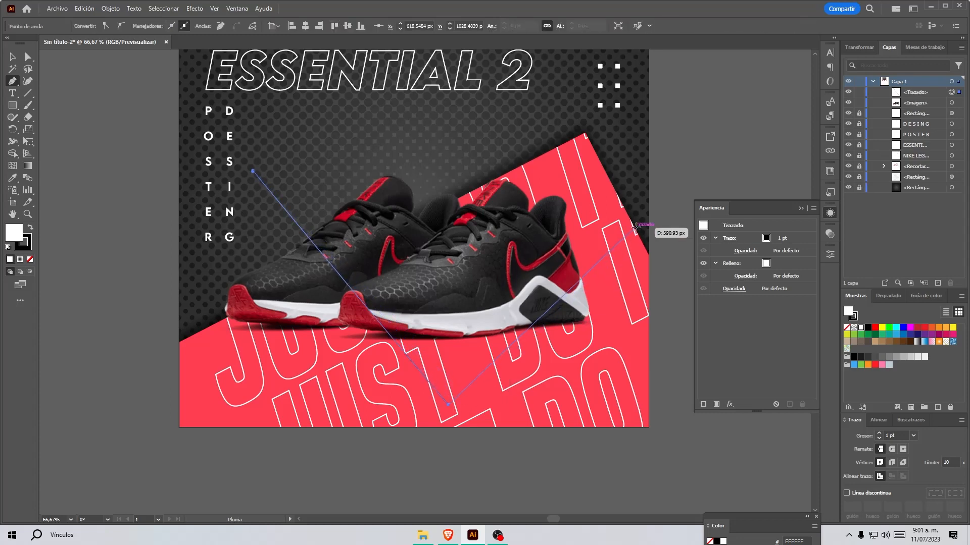
left_click(633, 227)
left_click(252, 171)
Step: Remove the triangle's fill and give it a white 3 pt stroke
left_click(11, 57)
left_click(31, 260)
key("x")
left_click(861, 329)
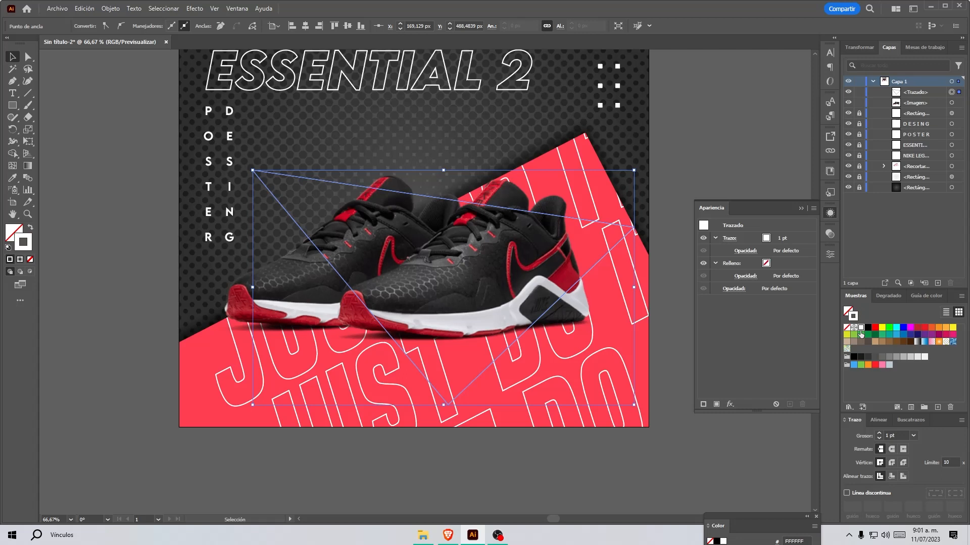
left_click(879, 433)
left_click(879, 433)
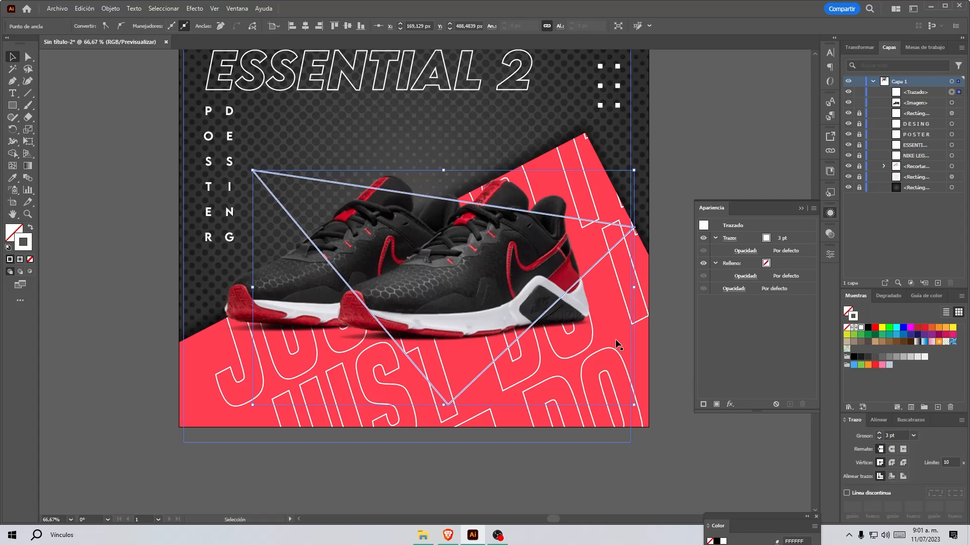
Step: Add anchor points on the triangle's upper side at the left sneaker's tongue, the right sneaker's heel and one between them
left_click(13, 81)
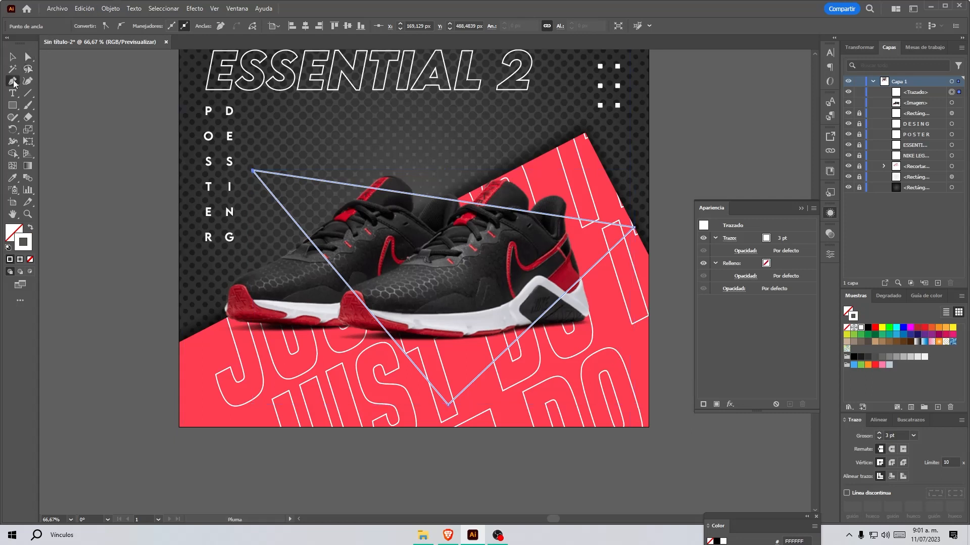
scroll(363, 188, "up", 6)
left_click(418, 204)
scroll(261, 244, "down", 5)
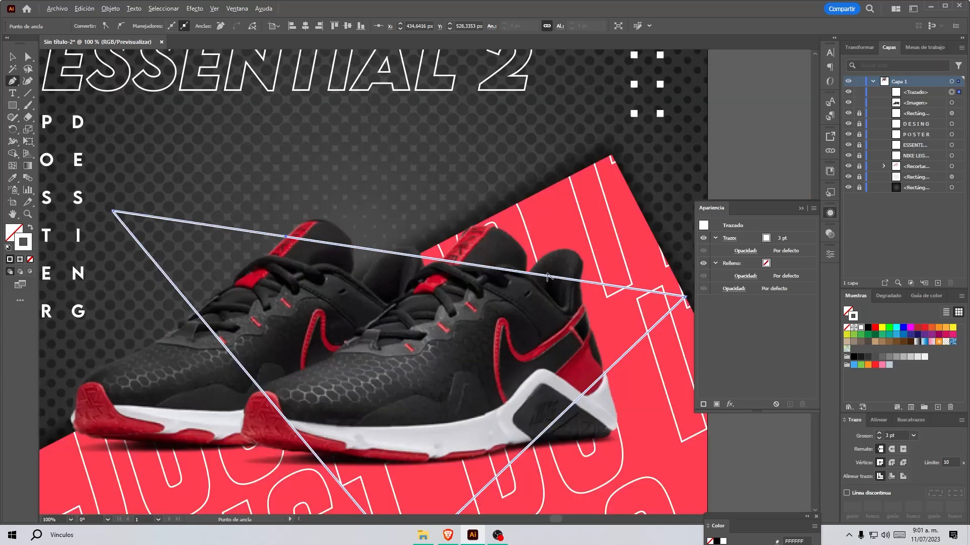
scroll(547, 277, "up", 3)
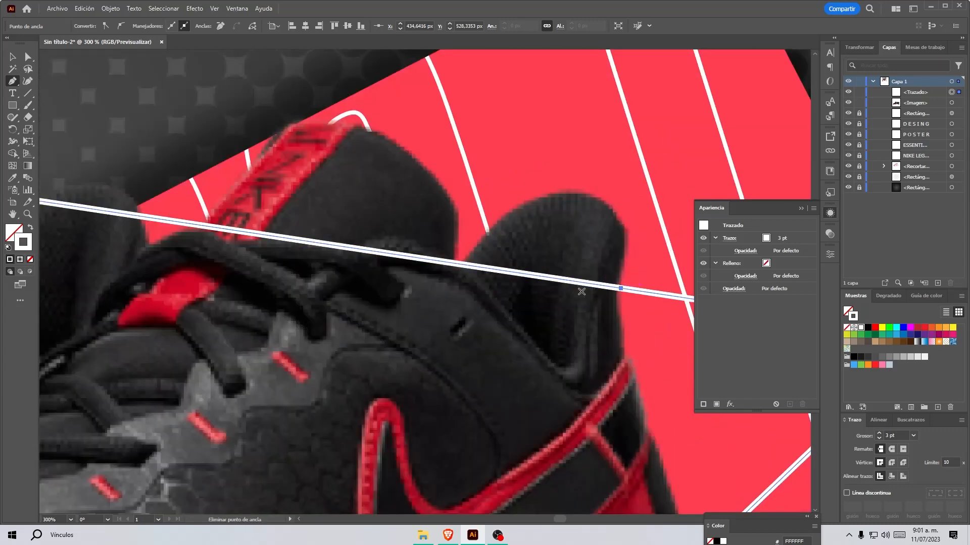
scroll(581, 292, "down", 3)
left_click(27, 58)
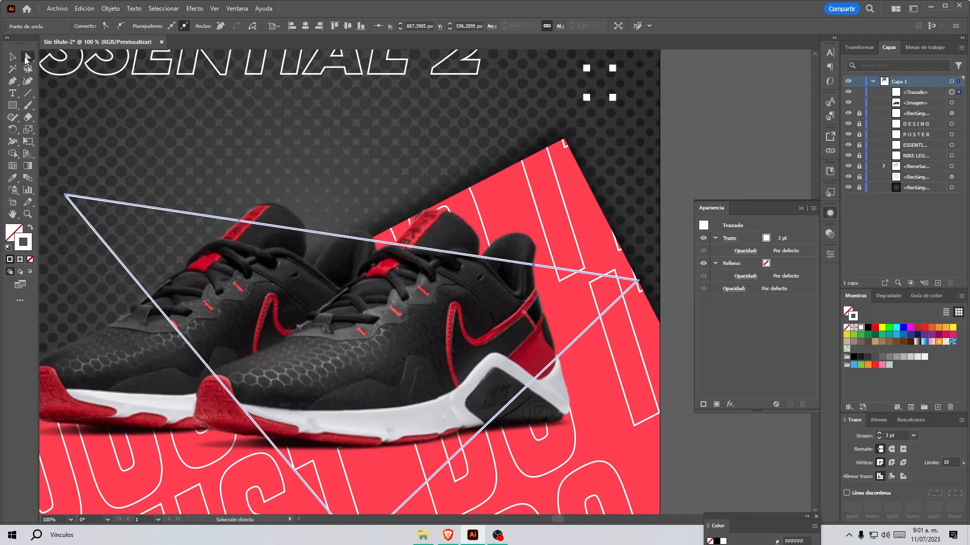
scroll(397, 259, "up", 1)
key("p")
left_click(372, 234)
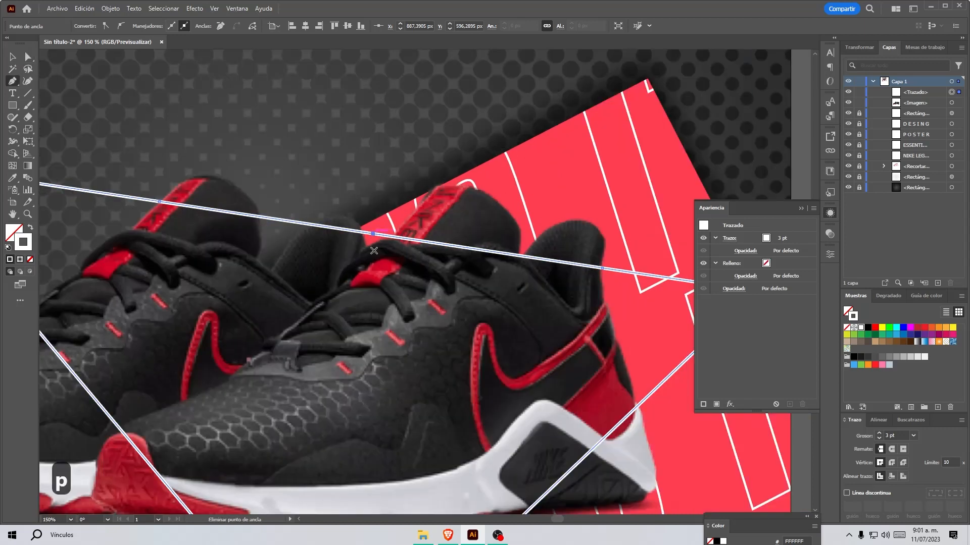
scroll(380, 285, "down", 1)
Step: Cut the triangle's upper segment between the outer added anchors, paste it back in place and move it behind the sneaker image
left_click(28, 58)
left_click_drag(358, 228, 386, 274)
key("ctrl+z")
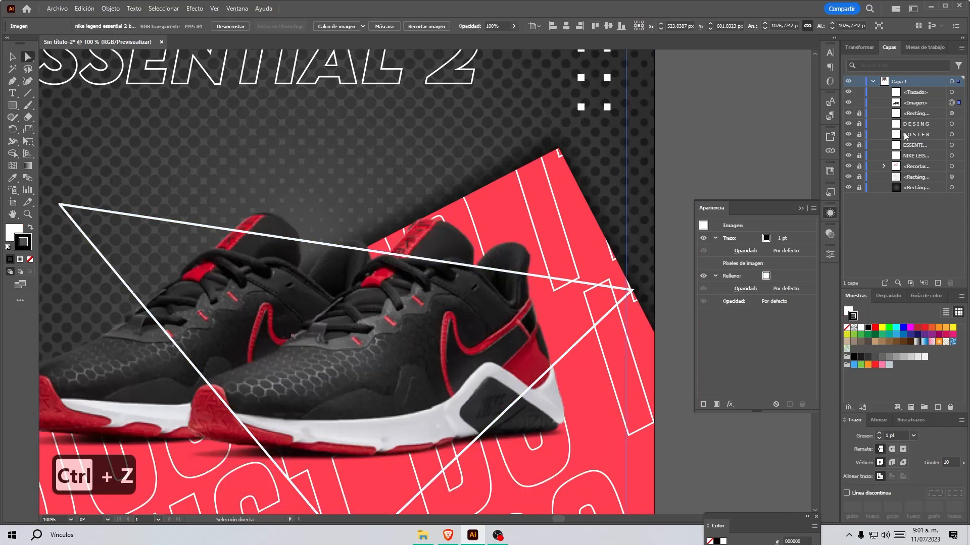
left_click(359, 247)
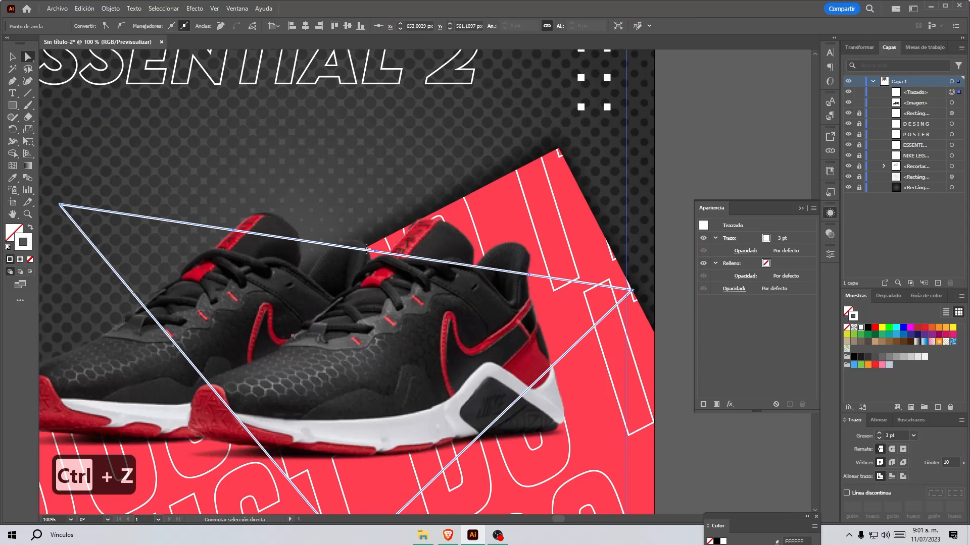
key("ctrl+z")
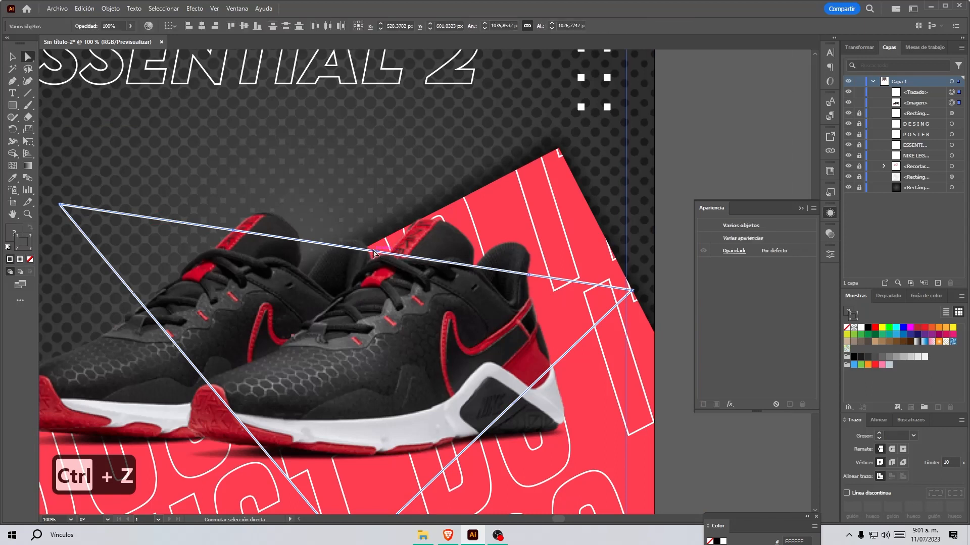
left_click(374, 252)
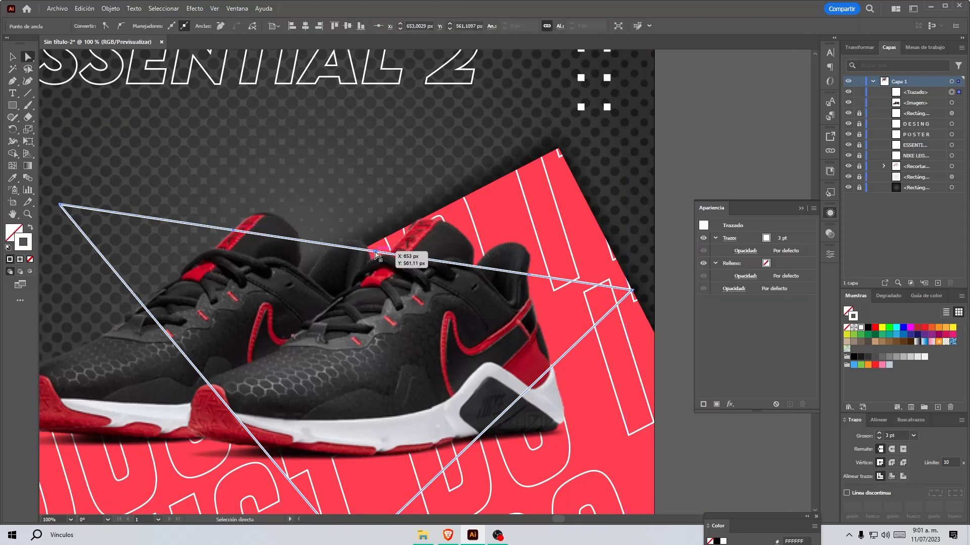
key("ctrl+x")
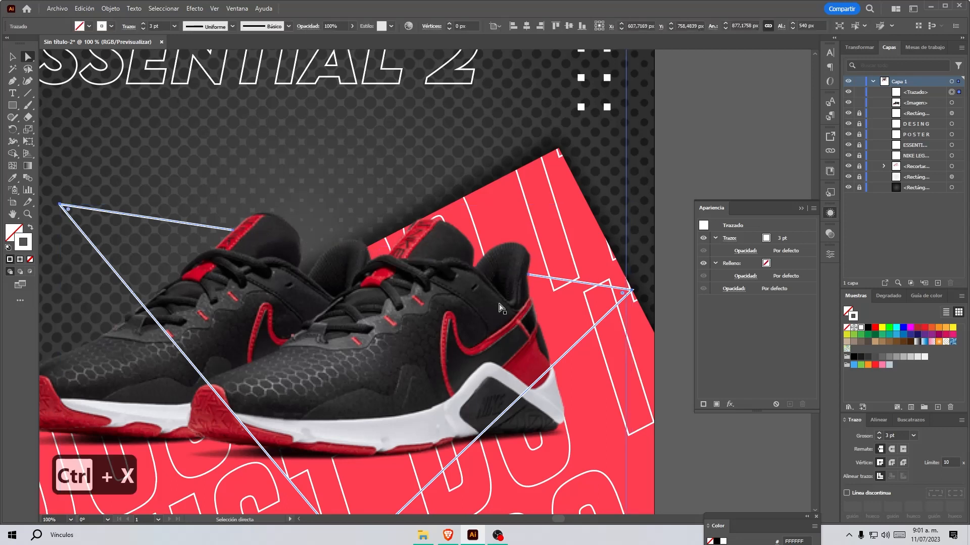
left_click(733, 140)
key("ctrl+f")
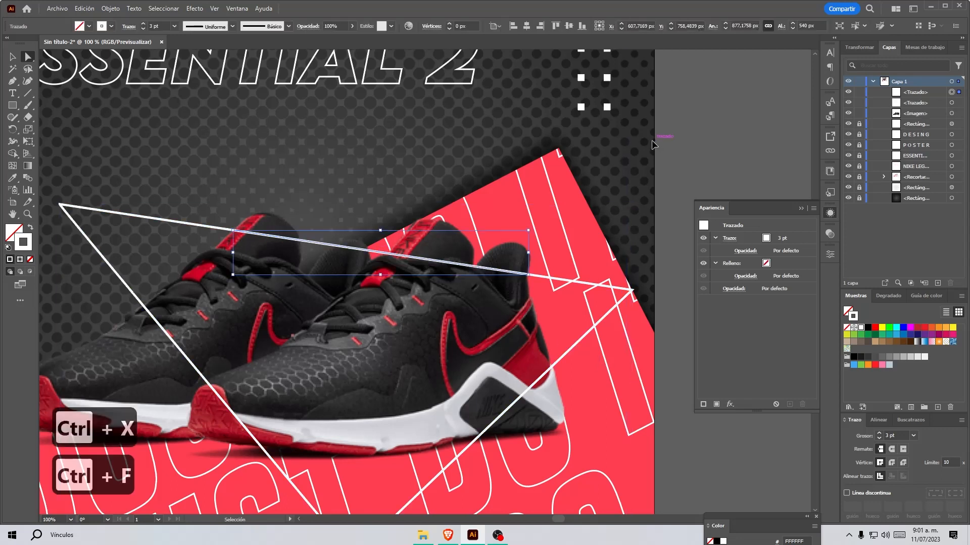
left_click_drag(919, 93, 917, 118)
scroll(330, 239, "down", 2)
Step: Select both triangle paths and start an Outer Glow effect (Resplandor exterior) with the blue glow colour 00A9F4
left_click(13, 57)
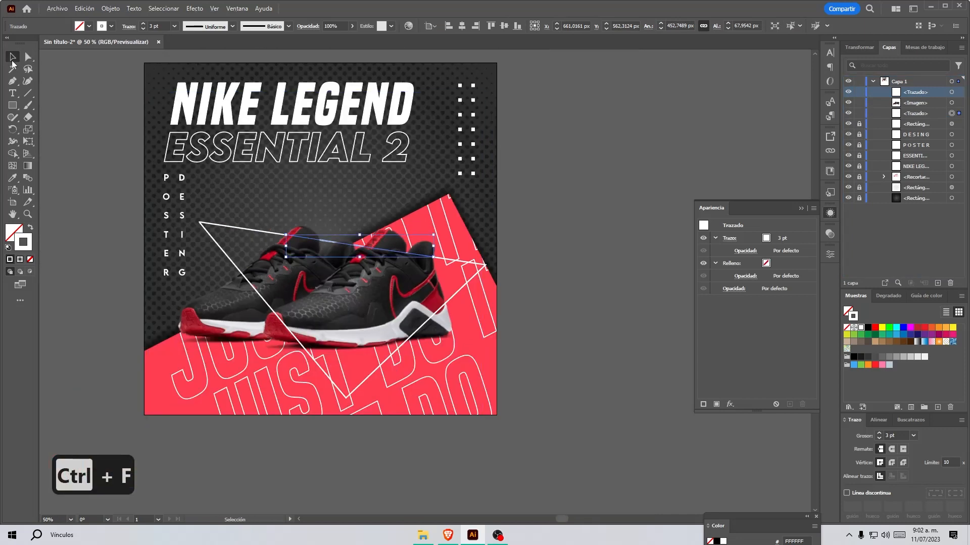
left_click(228, 228)
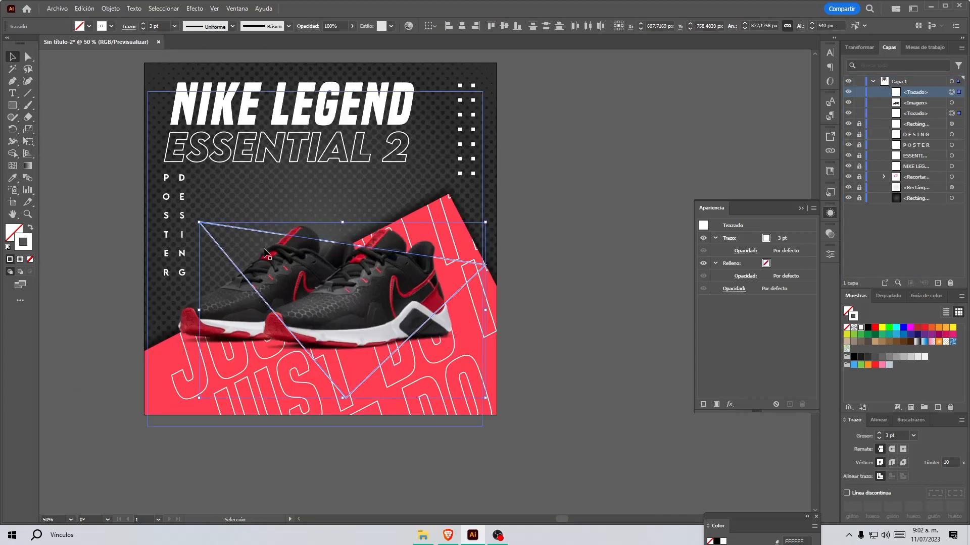
scroll(309, 240, "up", 1)
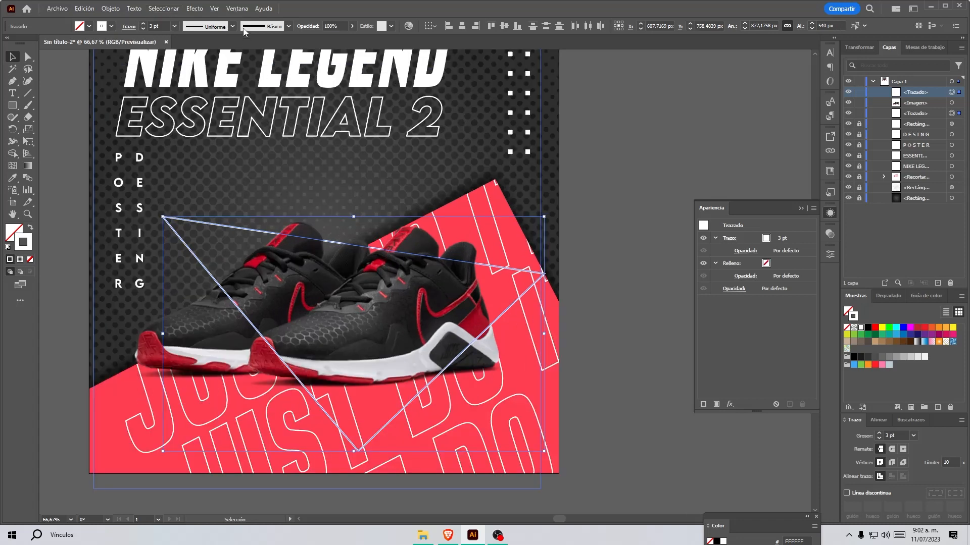
scroll(364, 252, "down", 1)
left_click(188, 10)
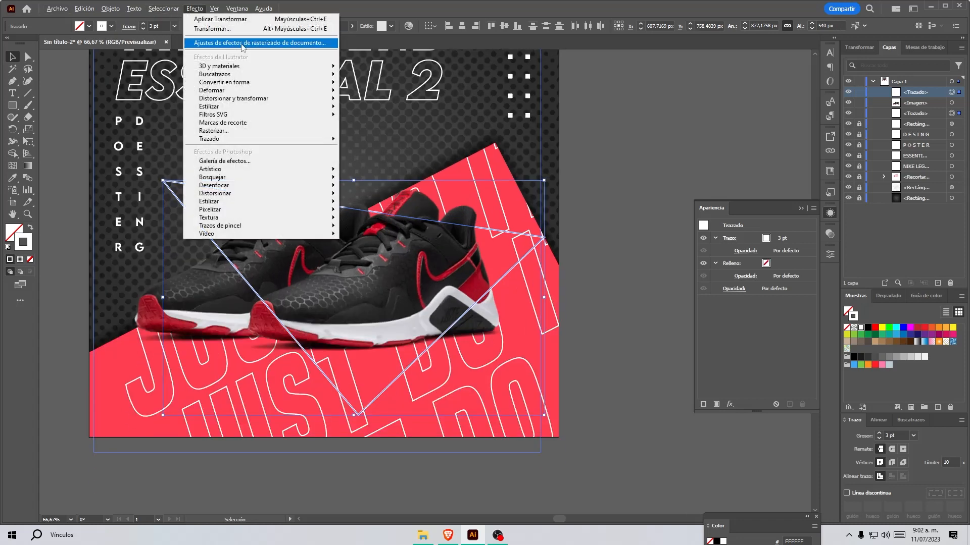
mouse_move(296, 107)
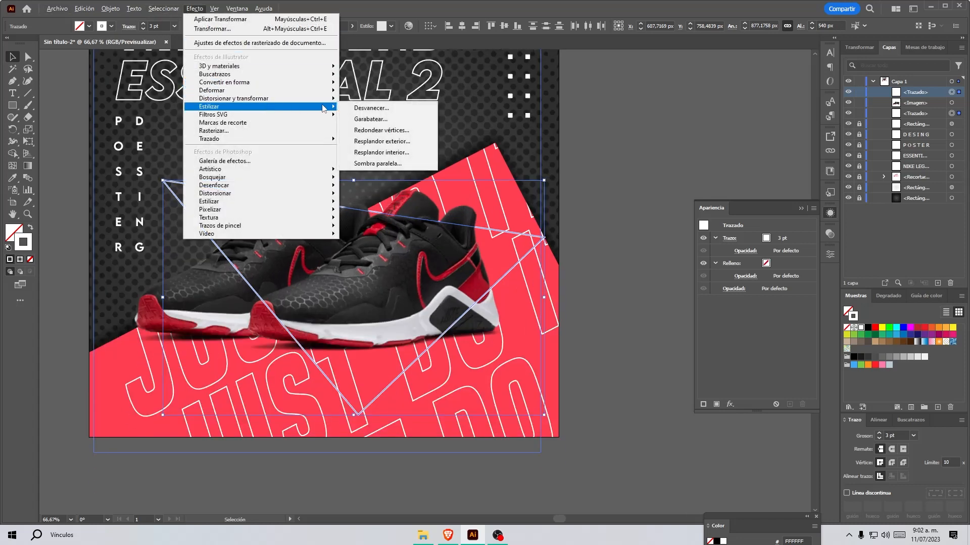
left_click(394, 144)
left_click(759, 213)
left_click(760, 215)
left_click(775, 212)
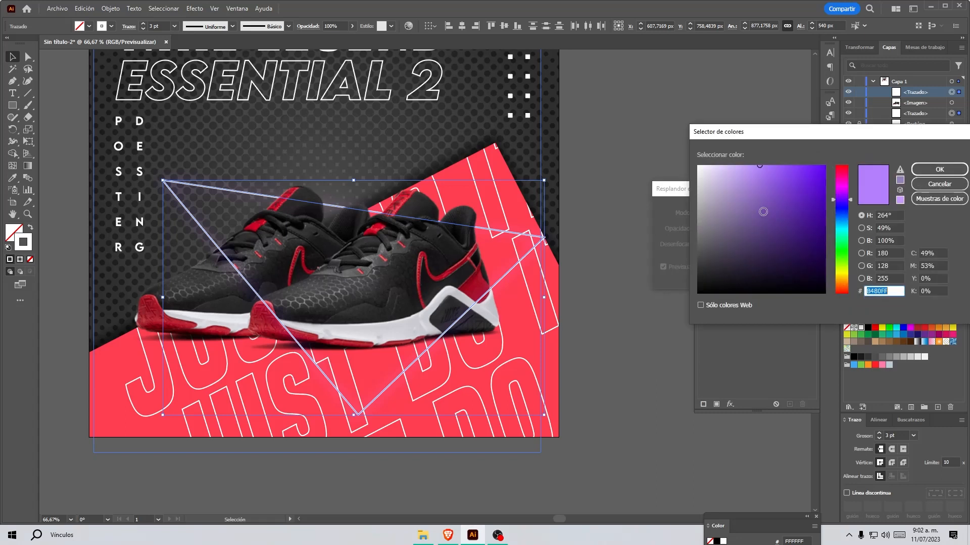
left_click_drag(842, 211, 841, 227)
mouse_move(803, 184)
left_mouse_down()
mouse_move(829, 169)
mouse_move(787, 168)
mouse_move(848, 169)
left_mouse_up()
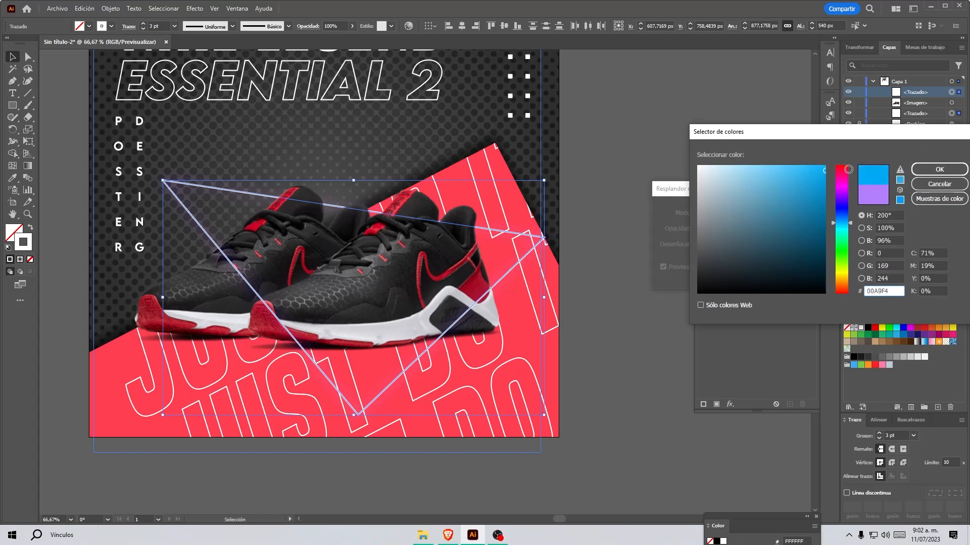
left_click(939, 169)
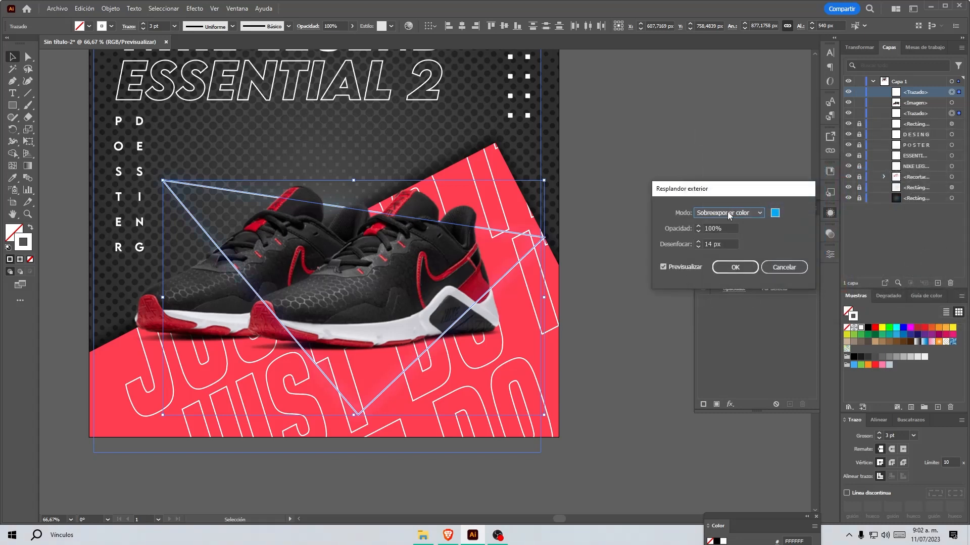
Step: Apply the outer glow with the Sobreexponer color mode and a 10 px blur, leaving the paths deselected
left_click(758, 213)
left_click(727, 297)
left_click(698, 248)
left_click(698, 247)
left_click(698, 247)
type("20")
left_click(699, 241, "shift")
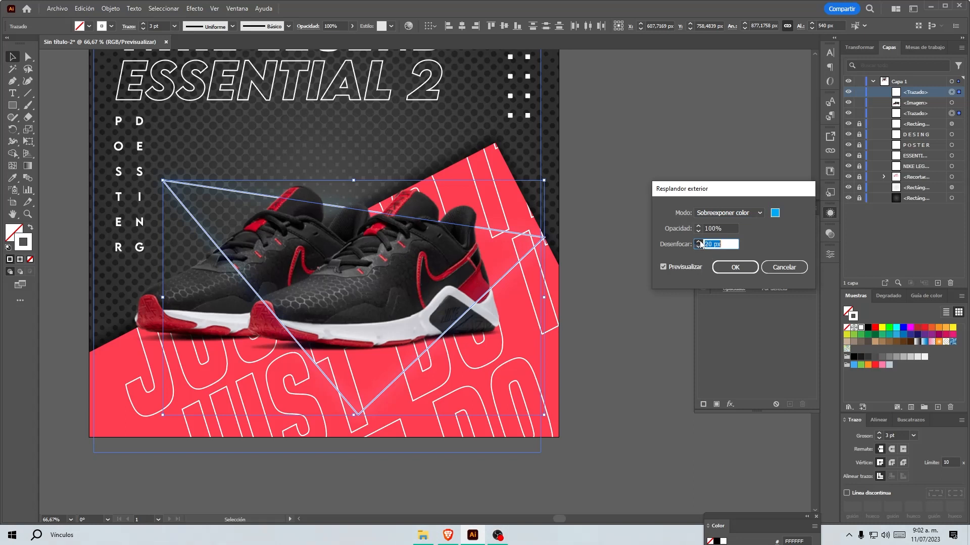
left_click(698, 248, "shift")
left_click(736, 272)
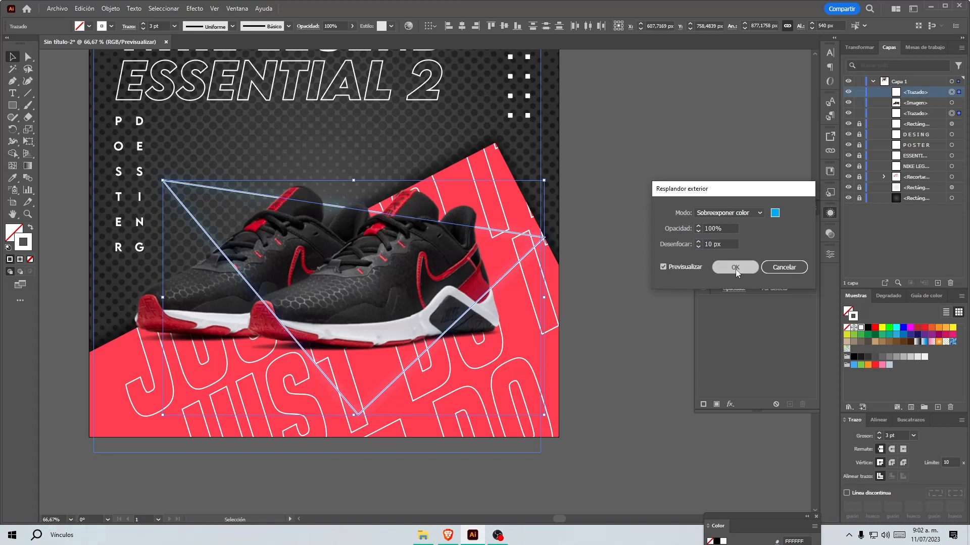
left_click(622, 232)
Step: Group the two glowing triangle paths with the sneaker image
scroll(630, 291, "down", 3)
scroll(577, 308, "up", 2)
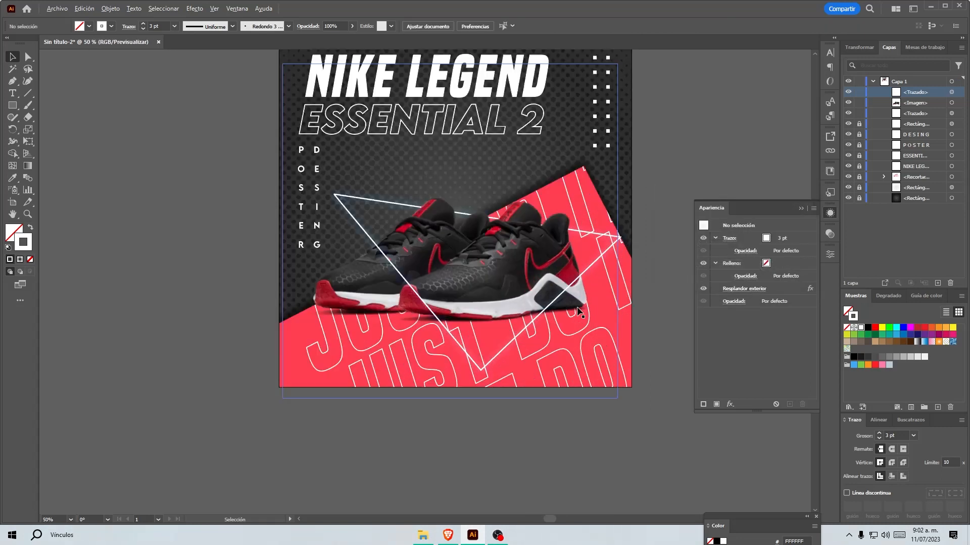
scroll(581, 391, "up", 2)
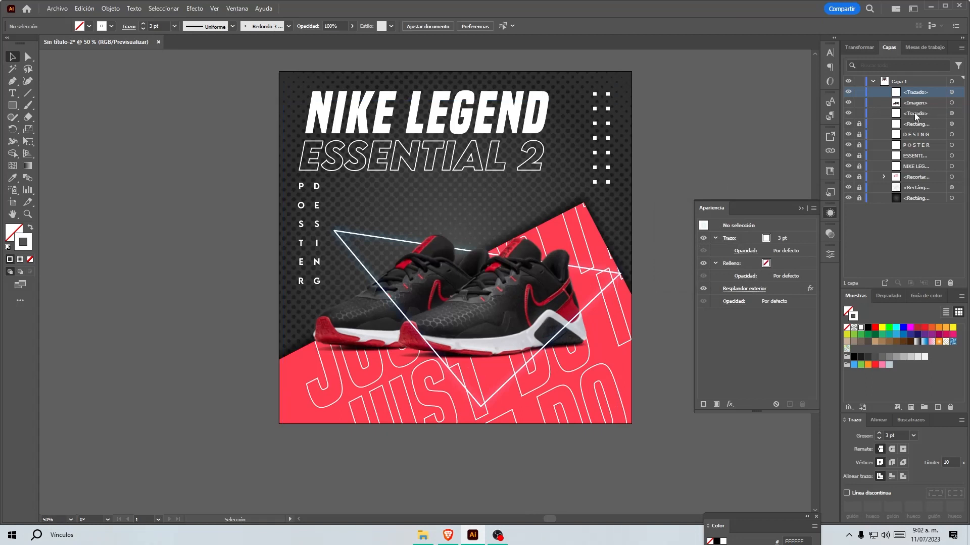
left_click(952, 93)
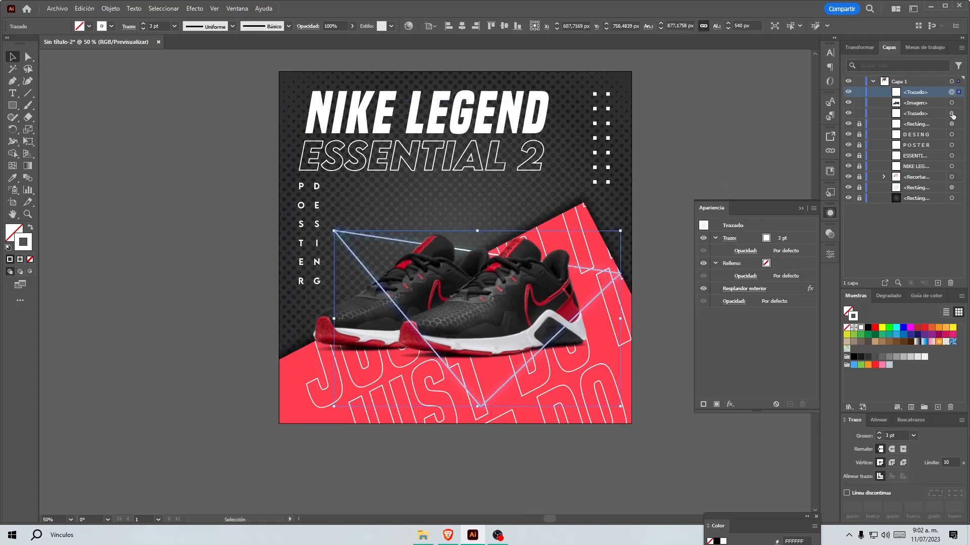
left_click(951, 103, "shift")
left_click(952, 113, "shift")
key("ctrl+g")
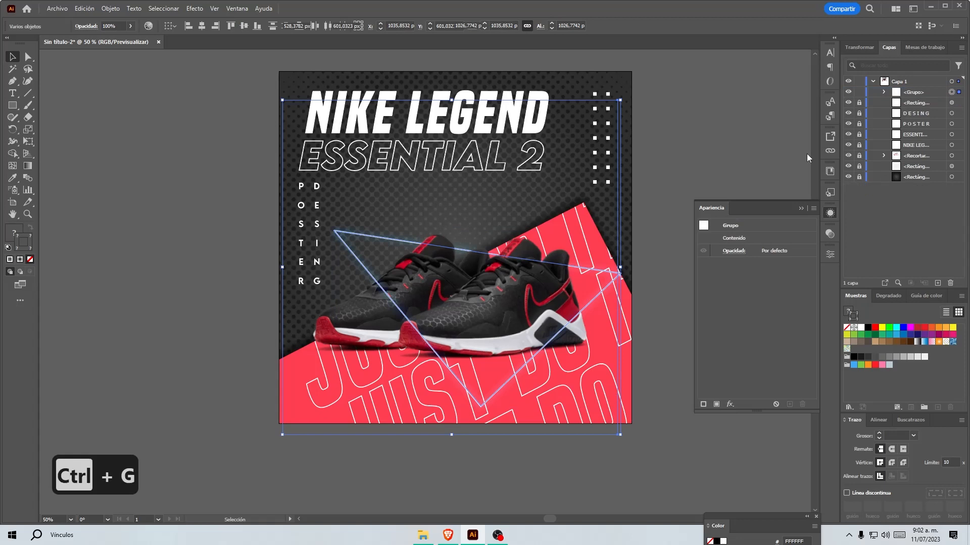
Step: Move the sneaker and triangle group slightly up on the poster, enlarge it a little and deselect it
left_click_drag(549, 344, 538, 332)
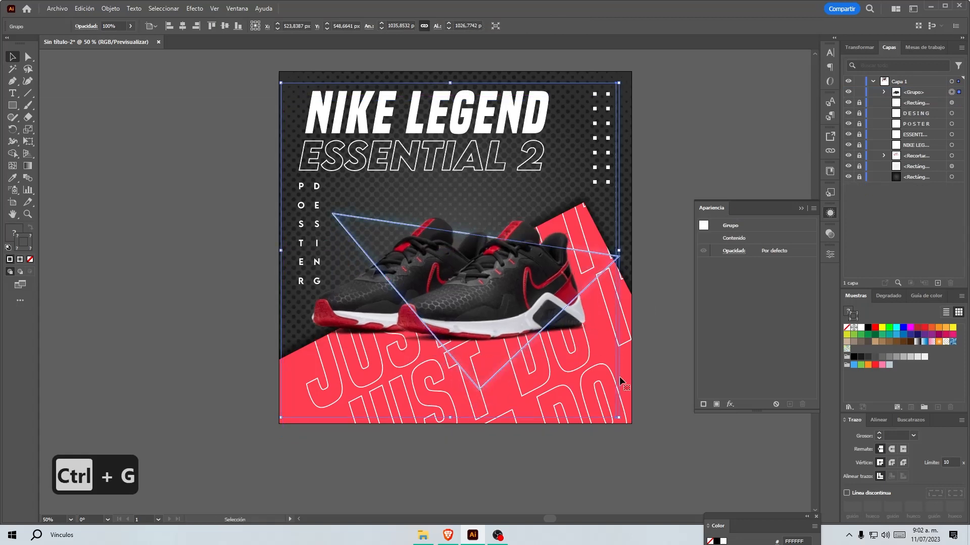
left_click_drag(618, 417, 625, 426)
left_click(675, 169)
scroll(274, 374, "down", 2)
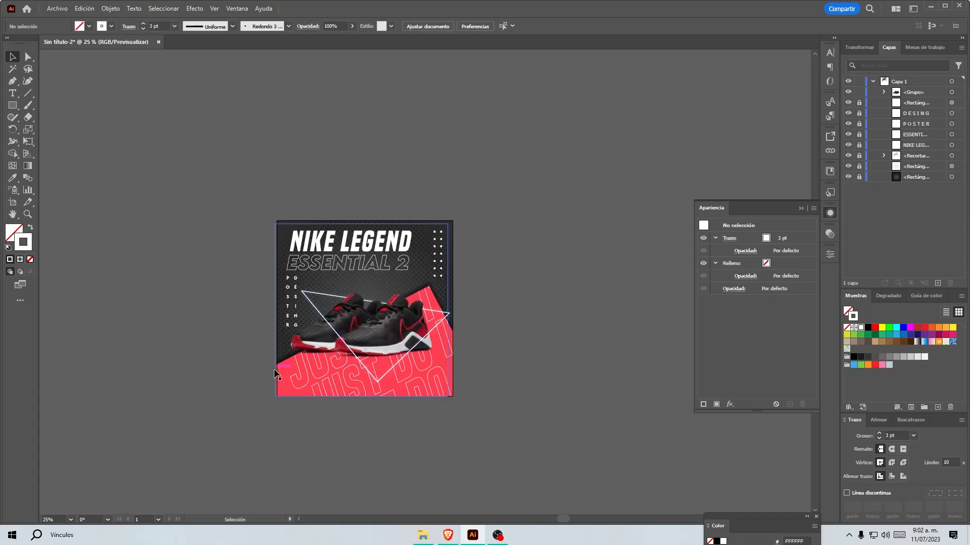
scroll(274, 374, "up", 2)
scroll(632, 252, "up", 1)
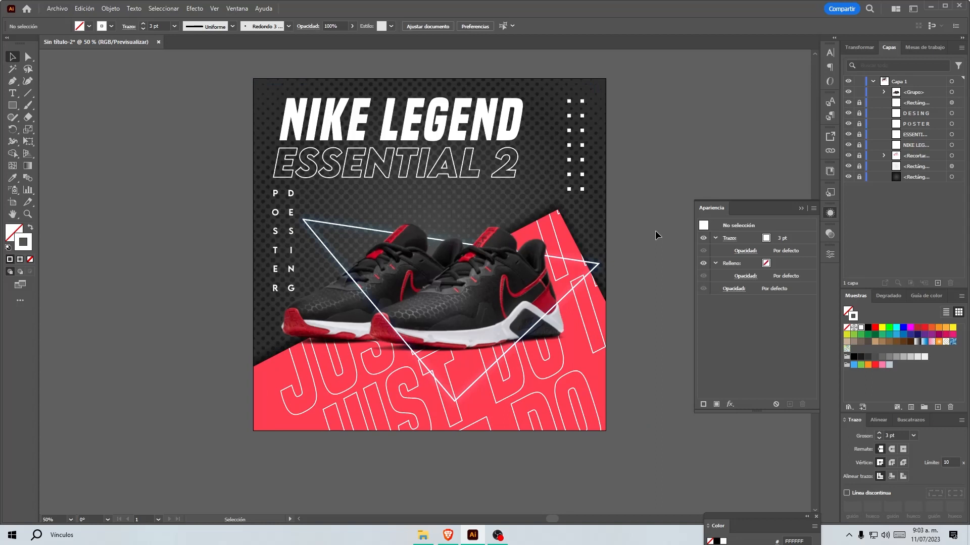
double_click(571, 244)
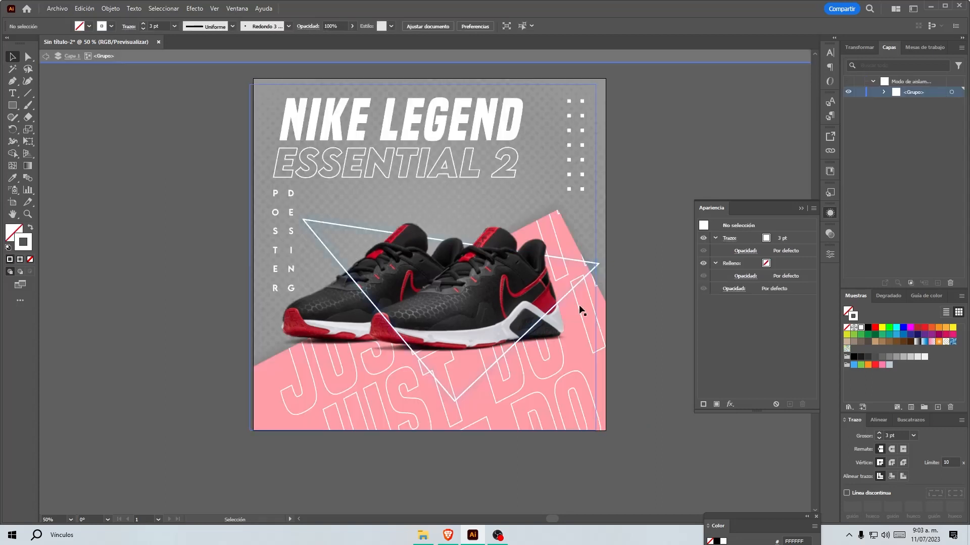
double_click(626, 314)
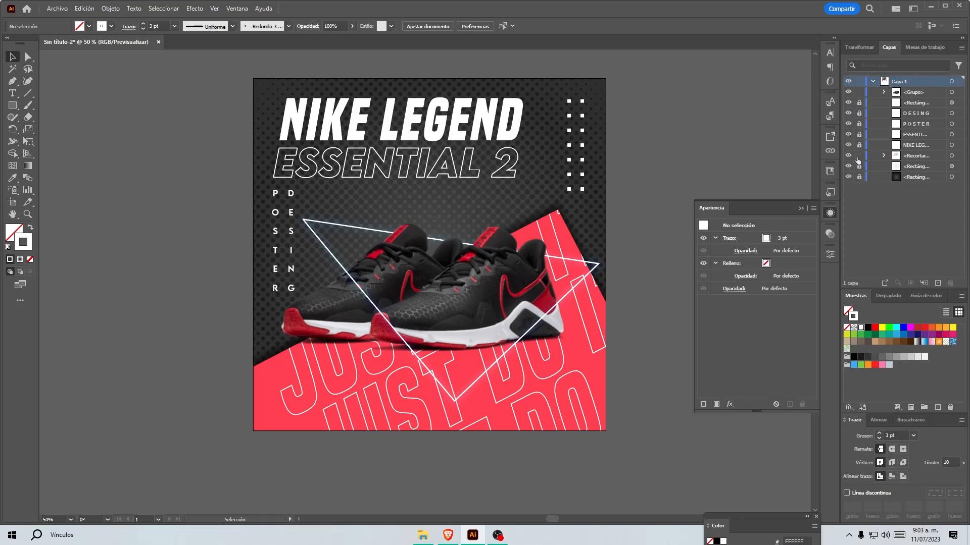
Step: Unlock the clipped JUST DO IT group, isolate its contents, recolour the red square to FC0350 and leave isolation mode
double_click(600, 316)
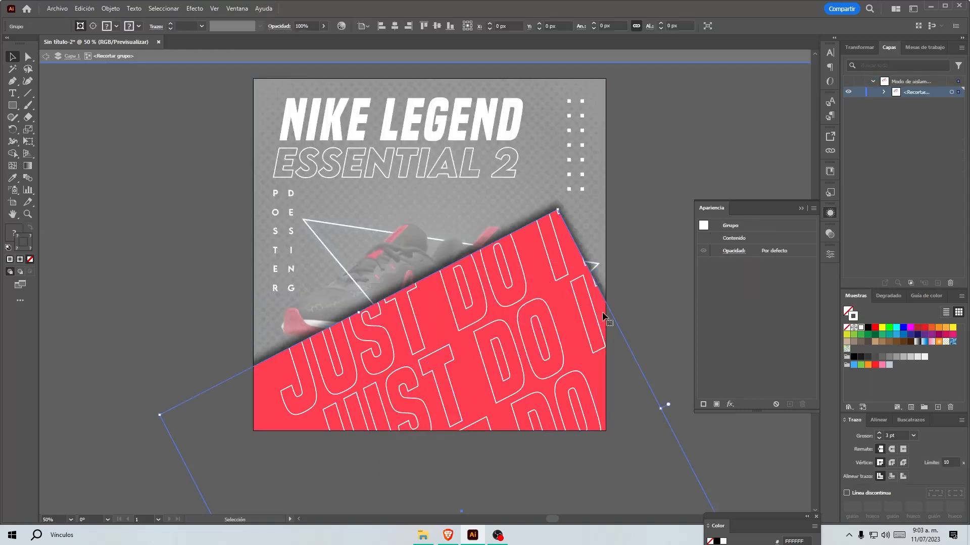
double_click(602, 310)
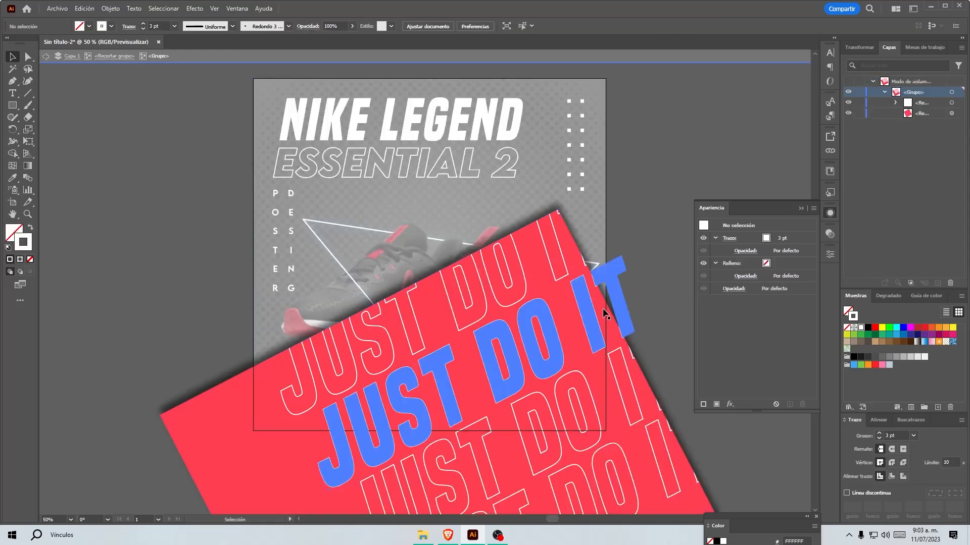
left_click(952, 114)
double_click(18, 230)
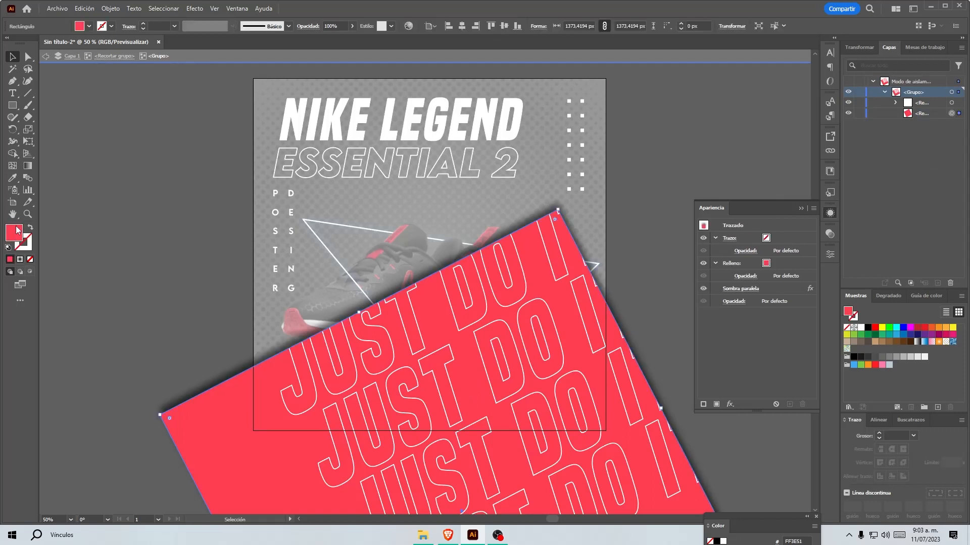
mouse_move(791, 185)
left_mouse_down()
mouse_move(811, 167)
mouse_move(842, 171)
left_mouse_up()
left_click(940, 170)
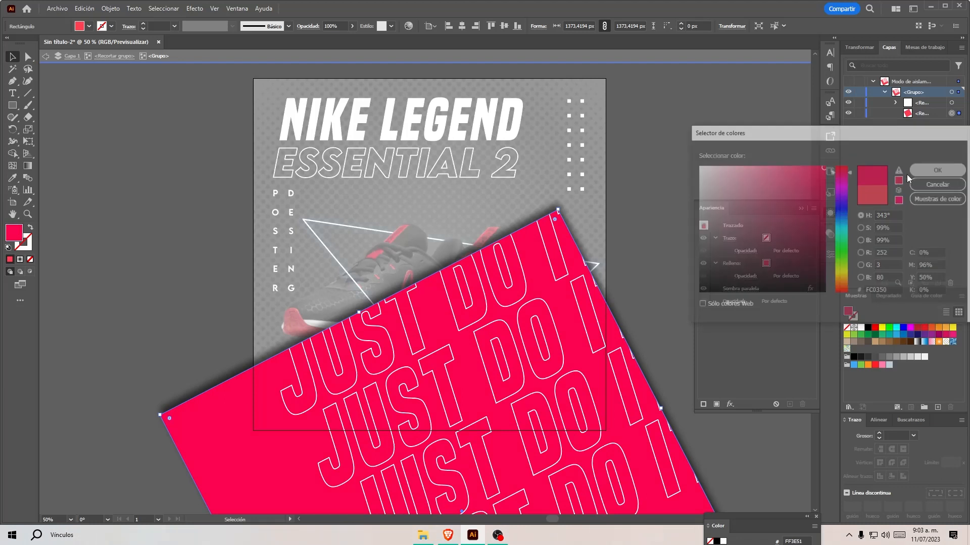
double_click(782, 134)
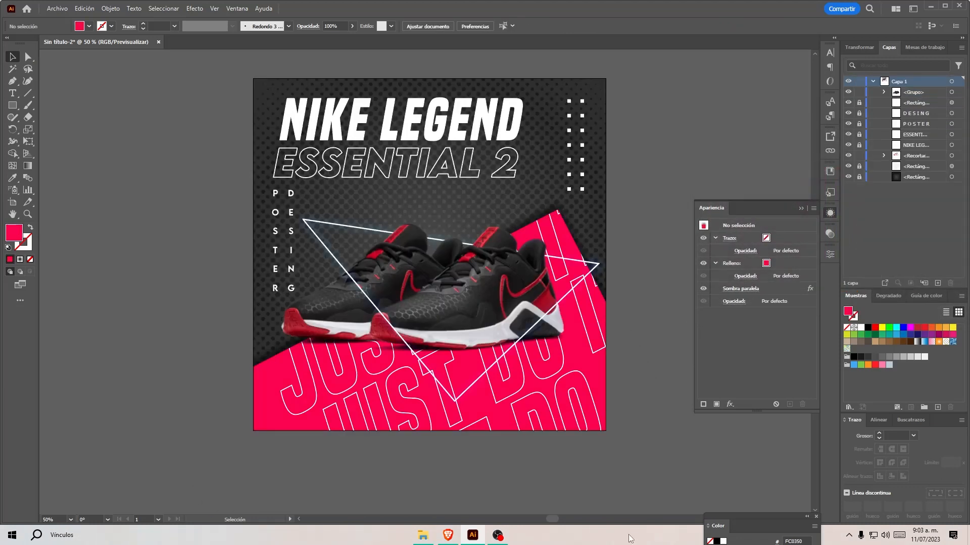
scroll(651, 165, "up", 1)
key("space")
left_click_drag(628, 201, 689, 196)
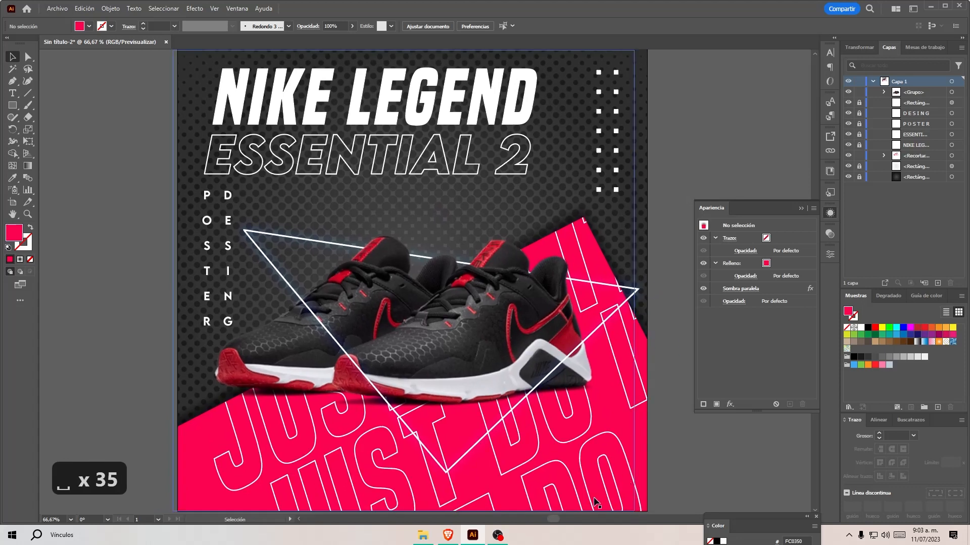
left_click(497, 536)
left_click(906, 428)
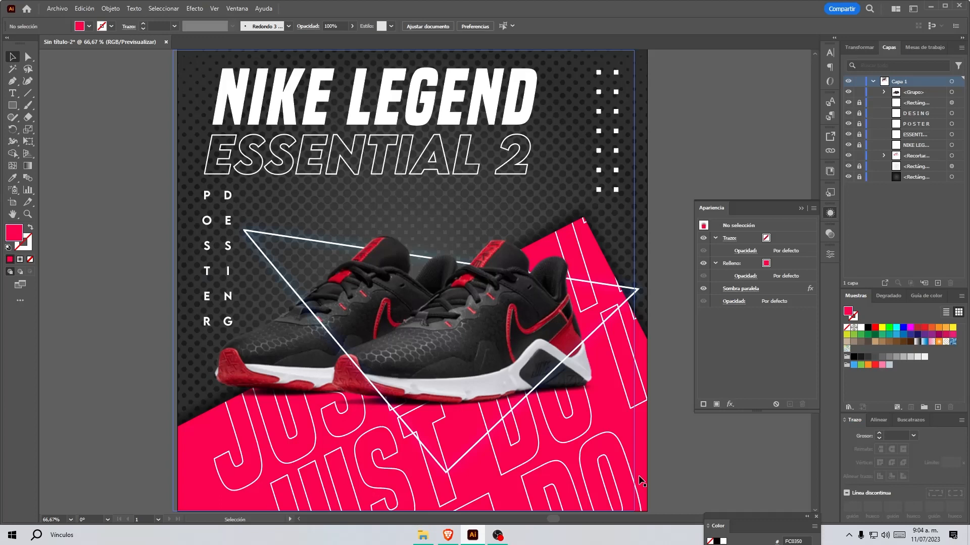
Step: Draw a pink rectangle about 272 by 80 px below the poster and slant it into a parallelogram by shifting its upper corners right
scroll(665, 466, "down", 3)
scroll(651, 465, "down", 2)
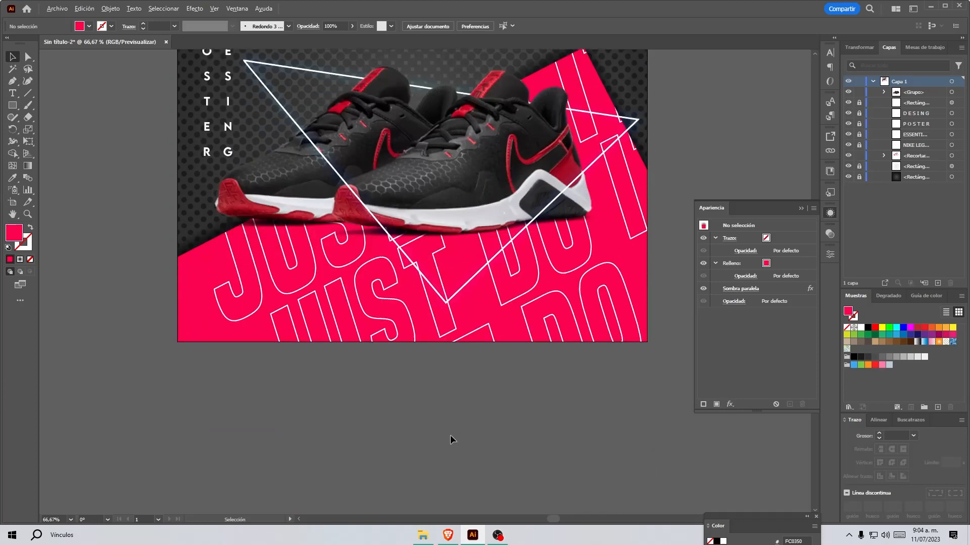
scroll(446, 432, "up", 1)
key("t")
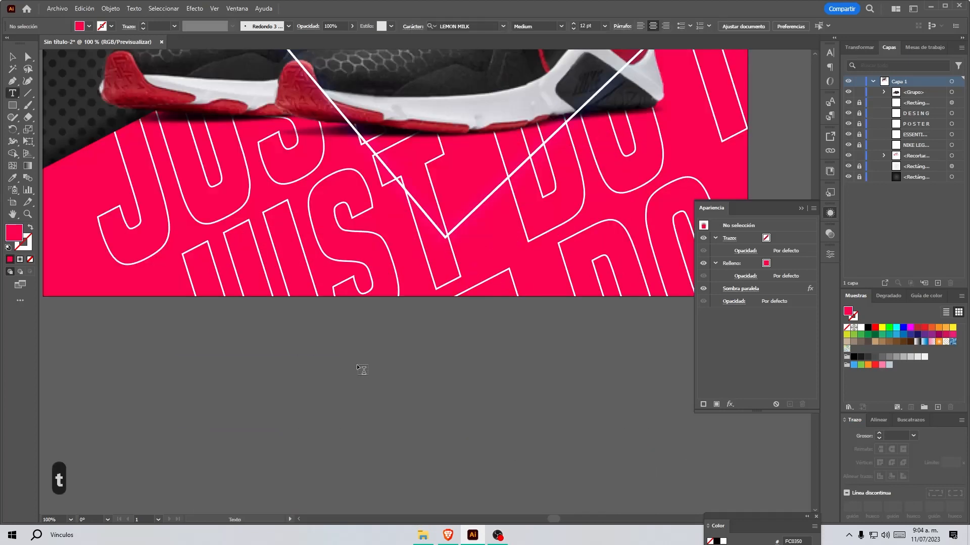
left_click(13, 105)
left_click_drag(309, 379, 486, 430)
key("v")
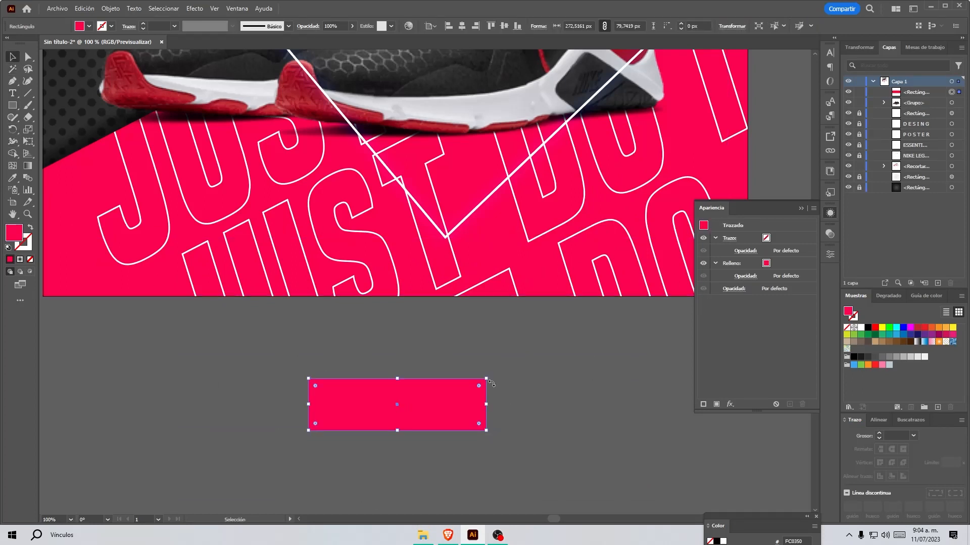
key("a")
left_click_drag(515, 386, 522, 382)
Step: Add the point text ORDER NOW just above the pink parallelogram
key("t")
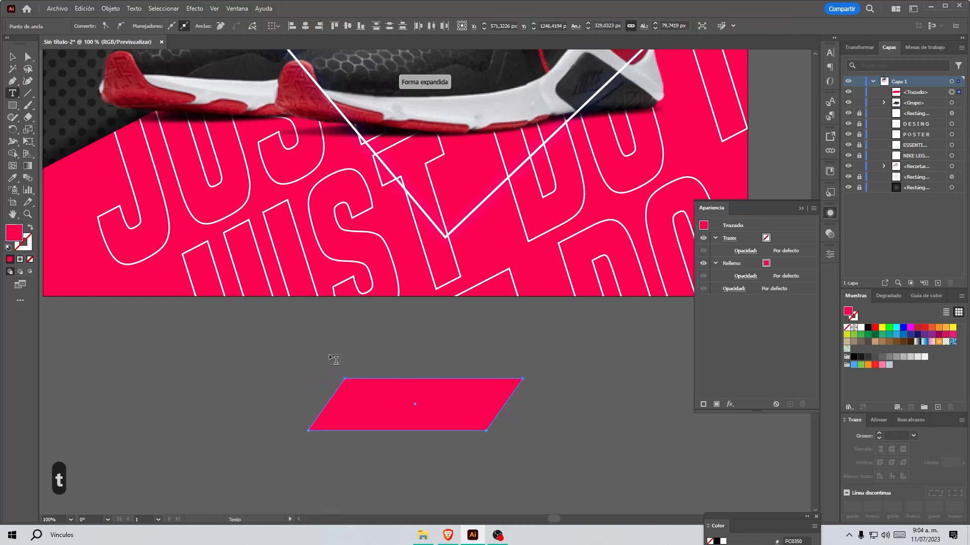
left_click(328, 354)
type("or")
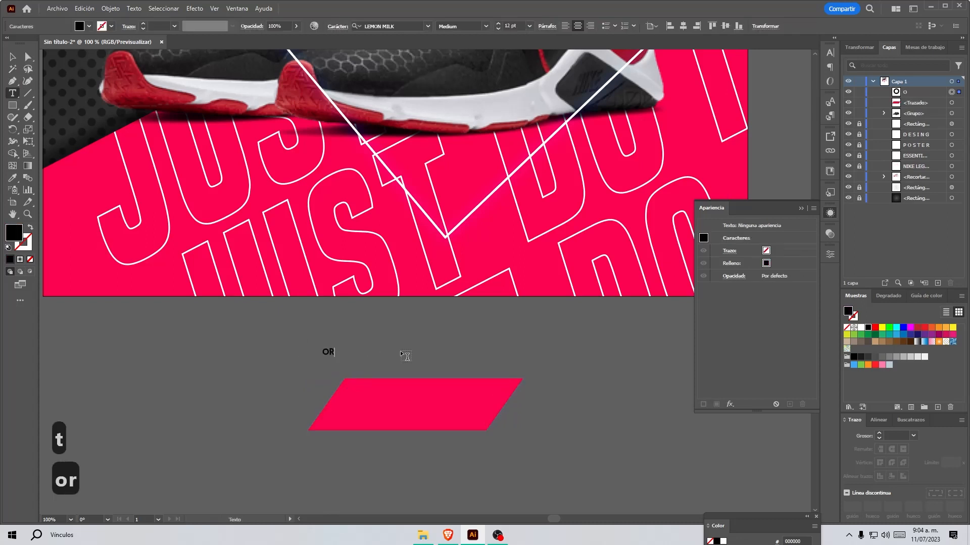
type("der ")
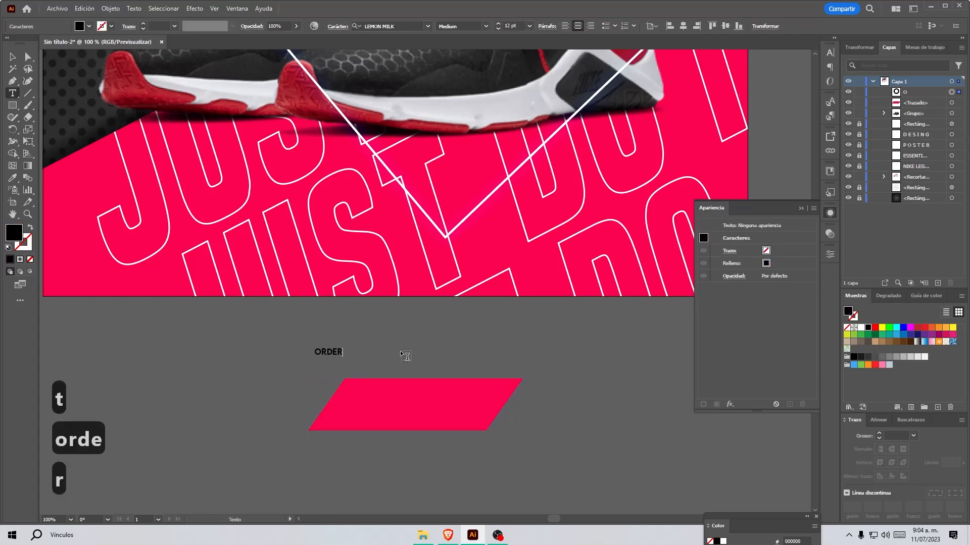
type("now")
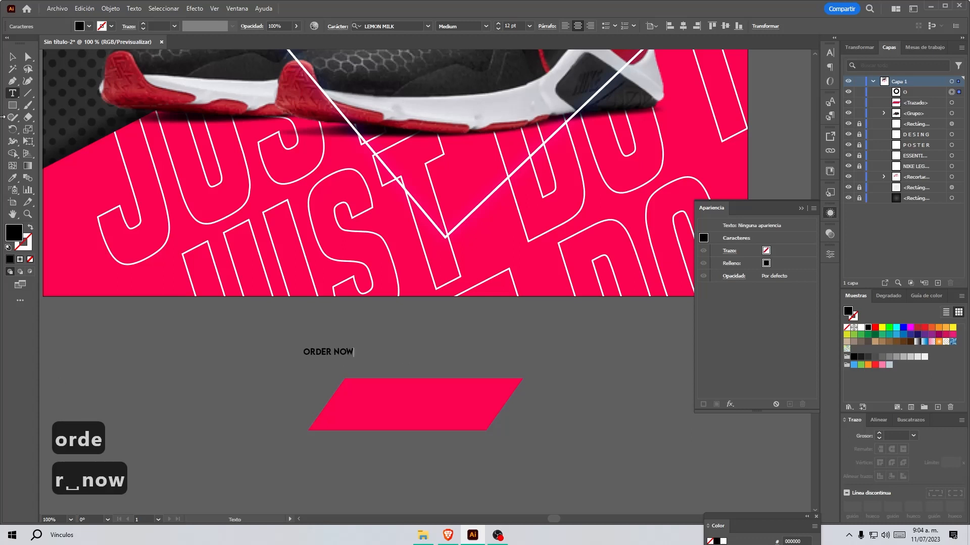
Step: Move ORDER NOW onto the parallelogram, set it in Built Titling Bold Italic and enlarge it to nearly fill the shape
left_click(12, 59)
left_click_drag(353, 357, 403, 366)
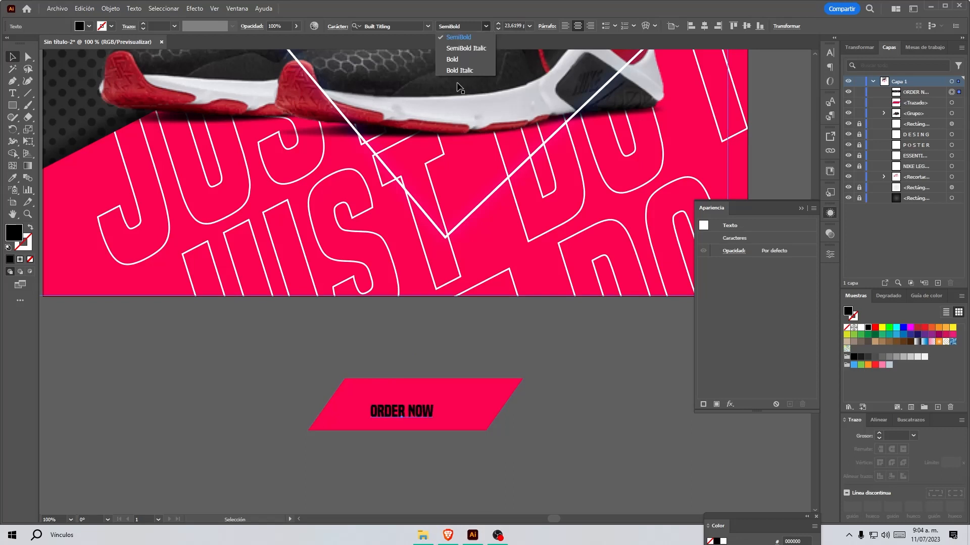
left_click(457, 71)
left_click_drag(430, 409, 456, 415)
Step: Recolour the parallelogram black by sampling the poster's dark background with the Eyedropper, and make the ORDER NOW text white
left_click(507, 389)
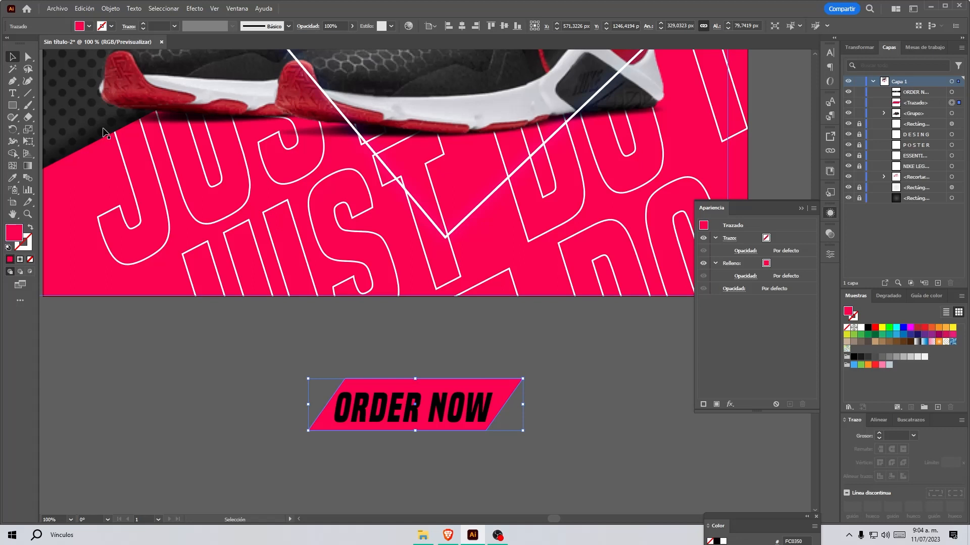
key("i")
left_click(78, 137)
left_click(14, 58)
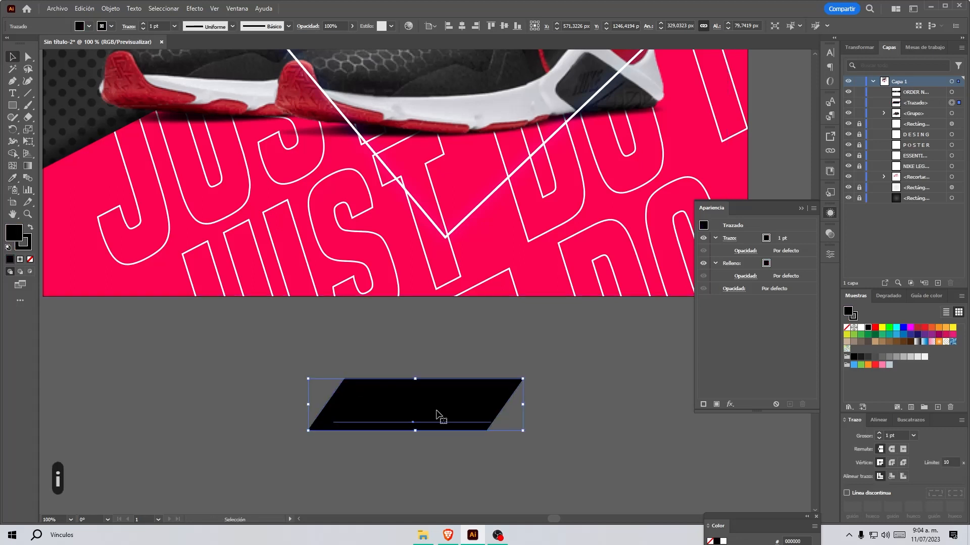
left_click(439, 416)
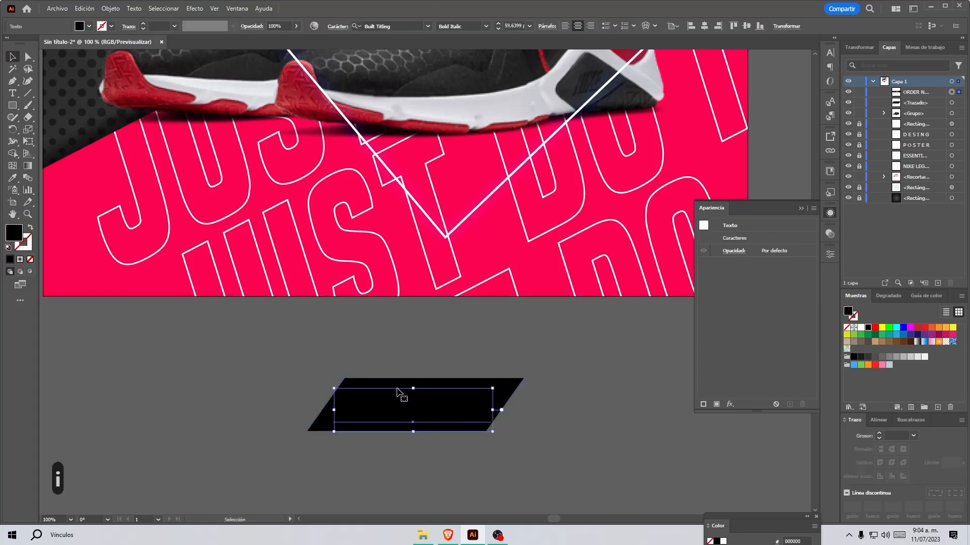
left_click(861, 328)
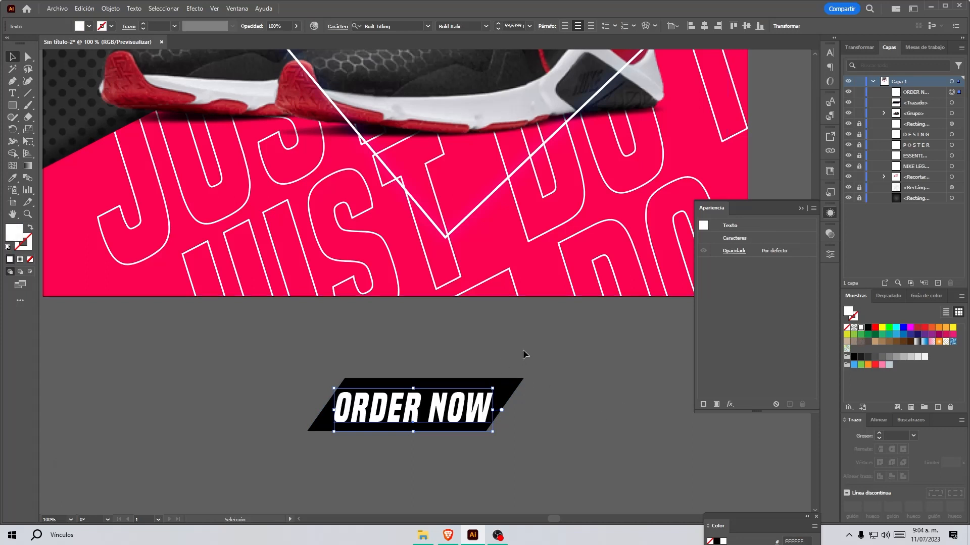
Step: Centre the ORDER NOW text and its black parallelogram horizontally on each other and place them on the poster below the sneakers
left_click(414, 428, "shift")
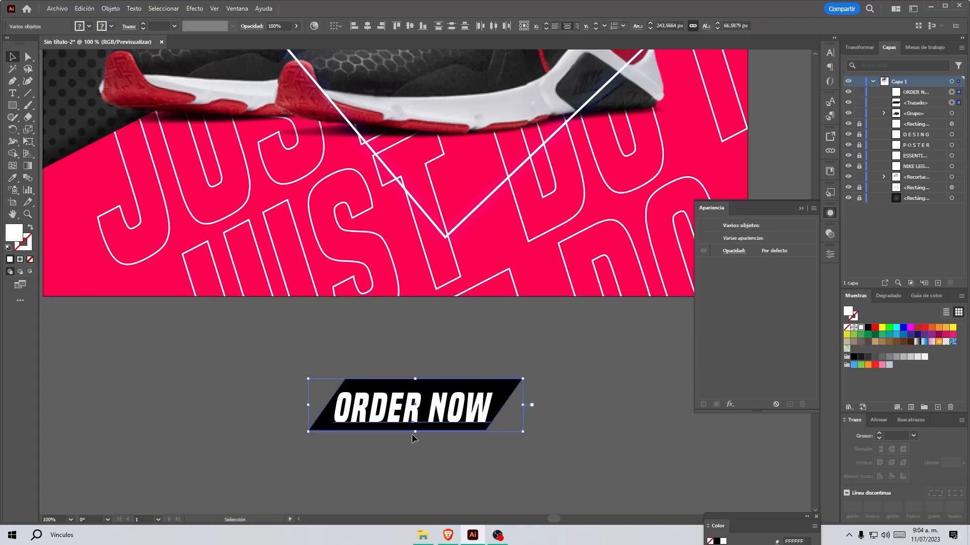
left_click(367, 26)
left_click_drag(430, 411, 430, 224)
scroll(450, 319, "down", 3)
scroll(457, 218, "up", 1)
Step: Scale the sneaker and triangle group down slightly, position it above the ORDER NOW button and deselect it
left_click(454, 217)
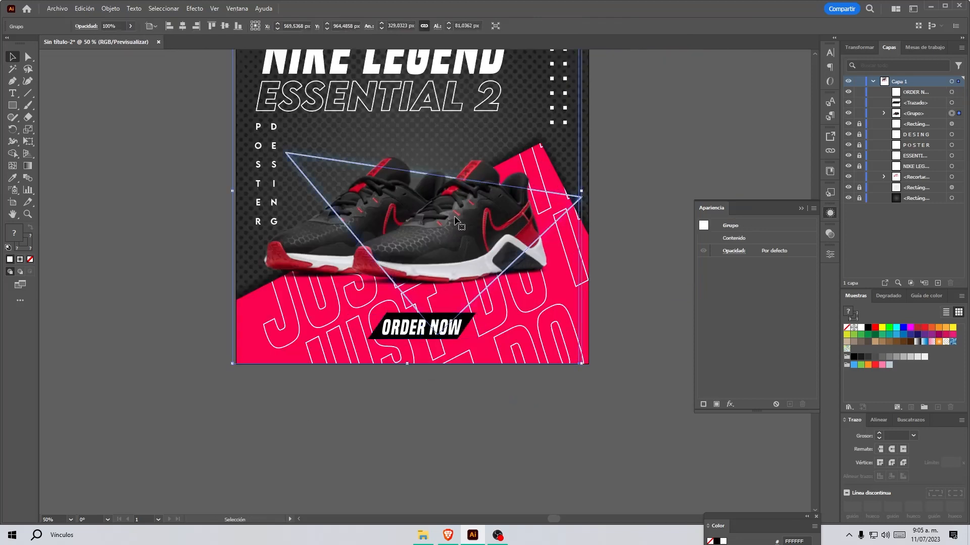
left_click_drag(581, 366, 569, 352)
left_click_drag(415, 241, 407, 202)
left_click_drag(409, 205, 421, 207)
left_click(650, 210)
scroll(554, 442, "down", 1)
scroll(540, 306, "up", 2)
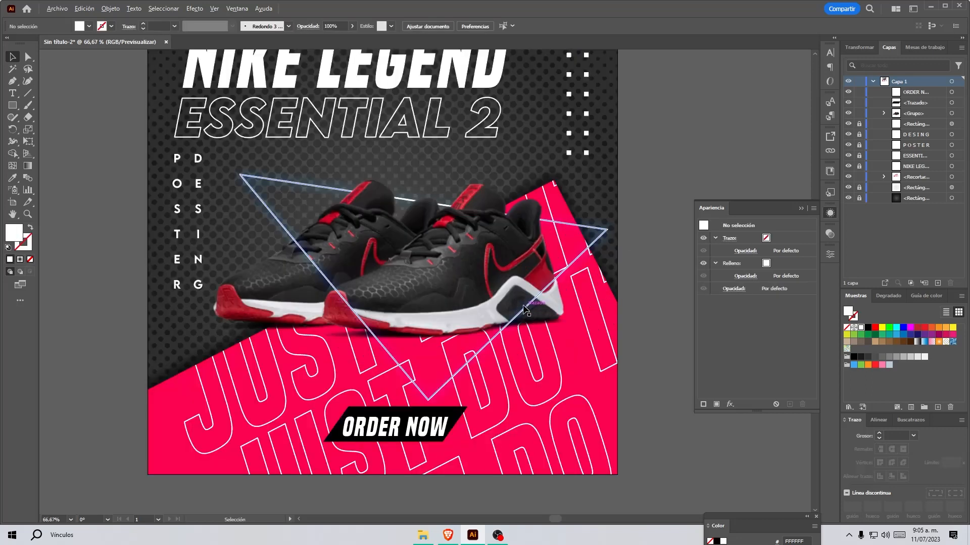
scroll(525, 310, "down", 1)
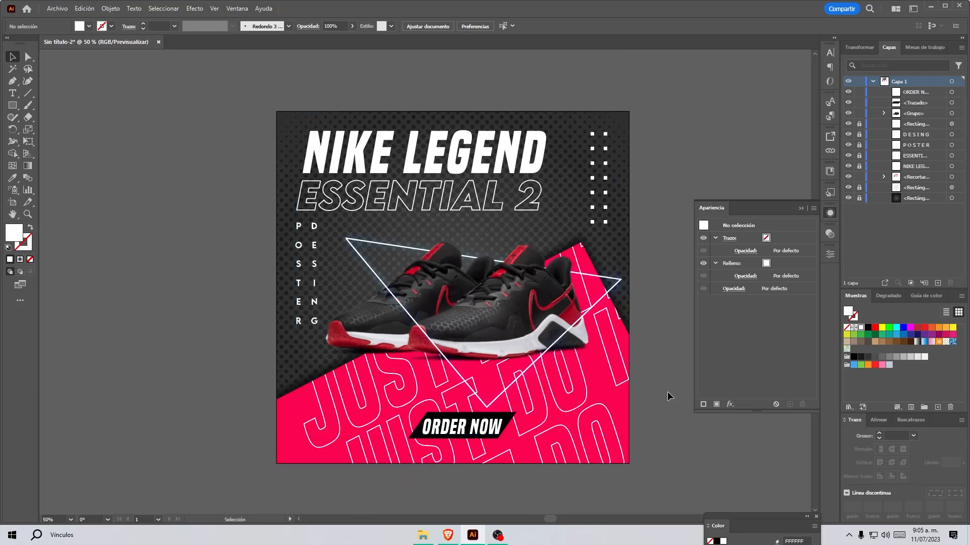